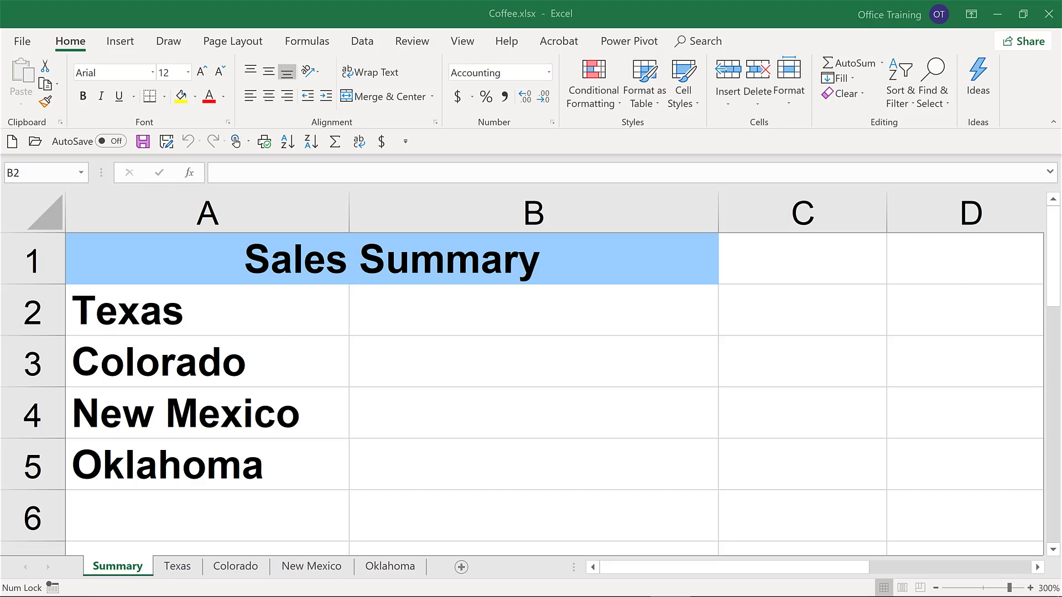
Step: Link Summary cell B2 to =Texas!I10 so it shows the Texas total of $118,450.00
left_click(118, 567)
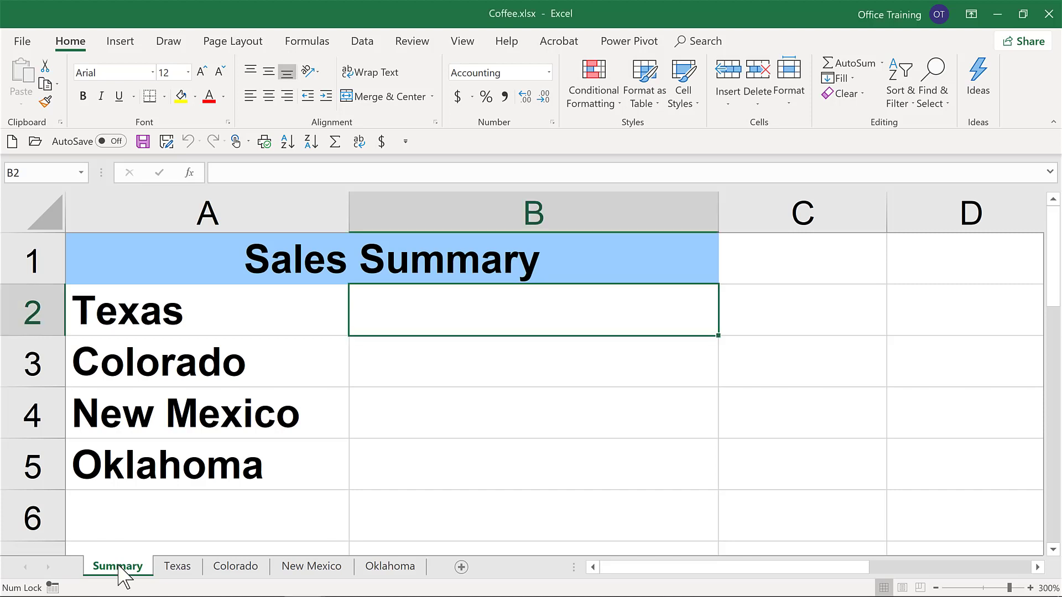
left_click(185, 570)
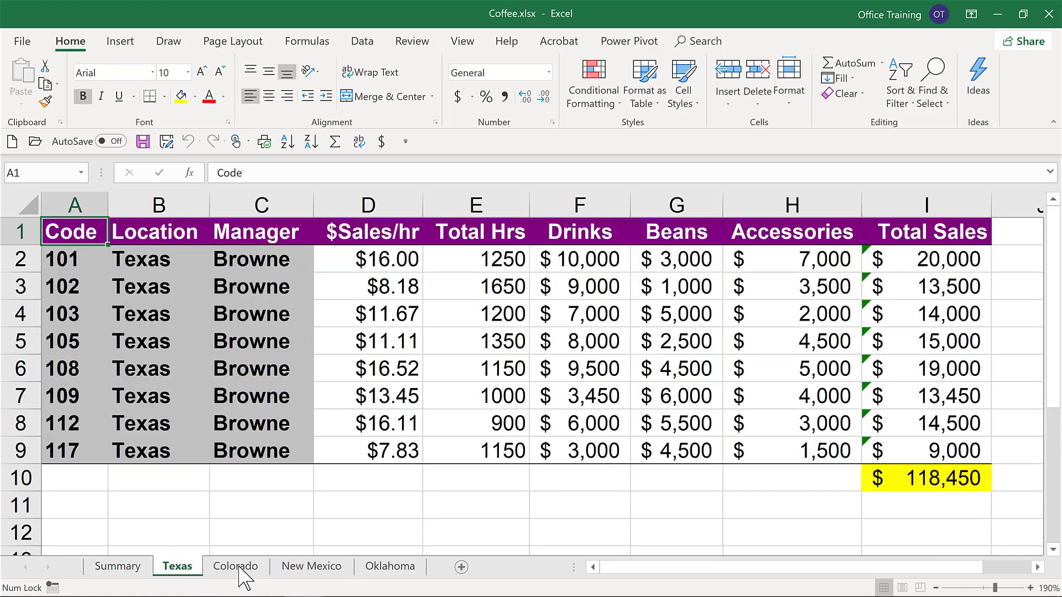
left_click(117, 567)
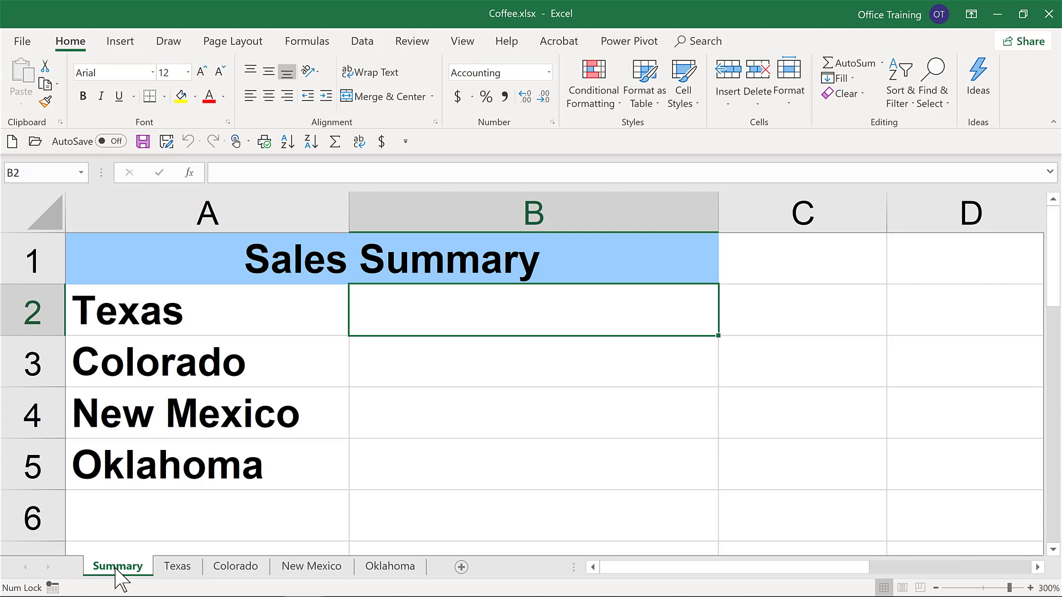
type("=")
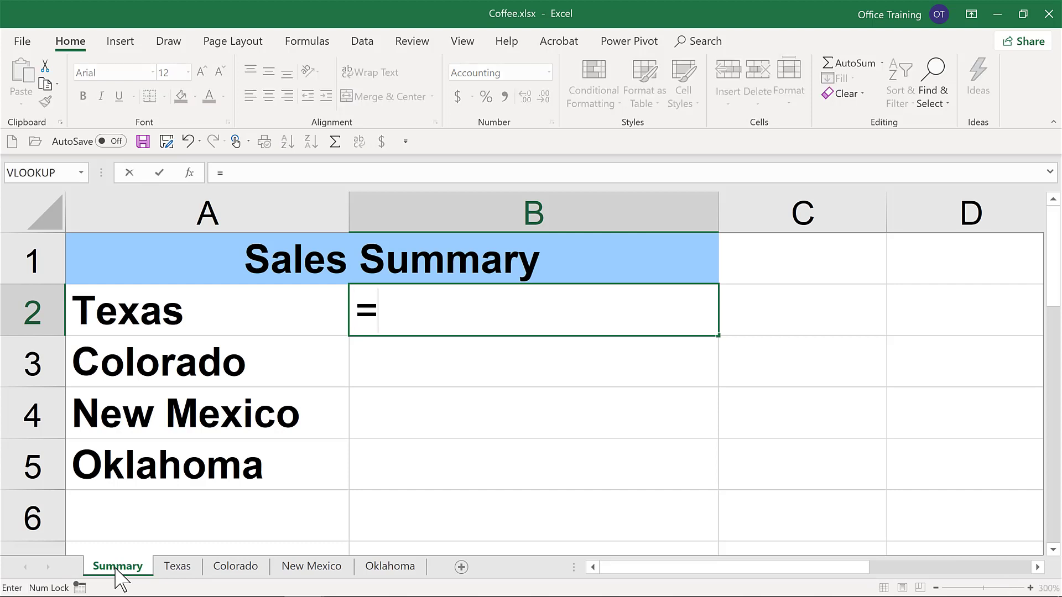
left_click(177, 567)
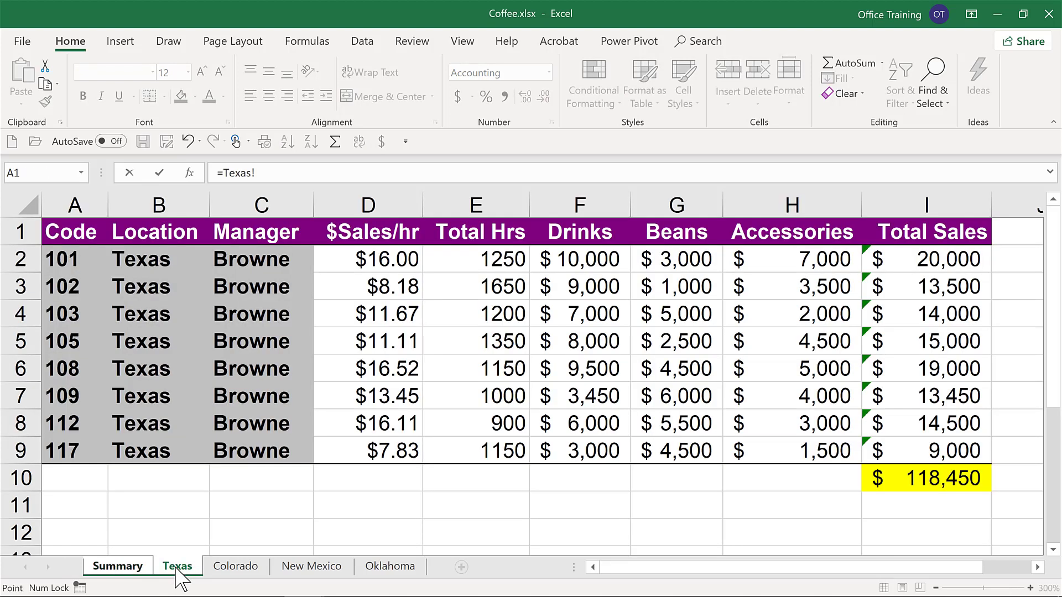
left_click(927, 482)
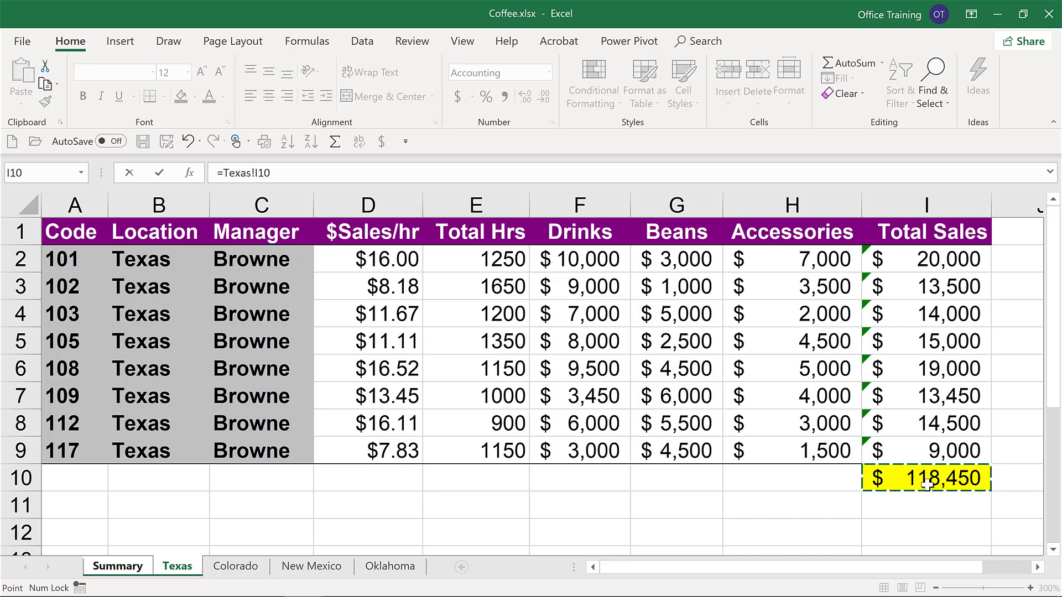
key("Return")
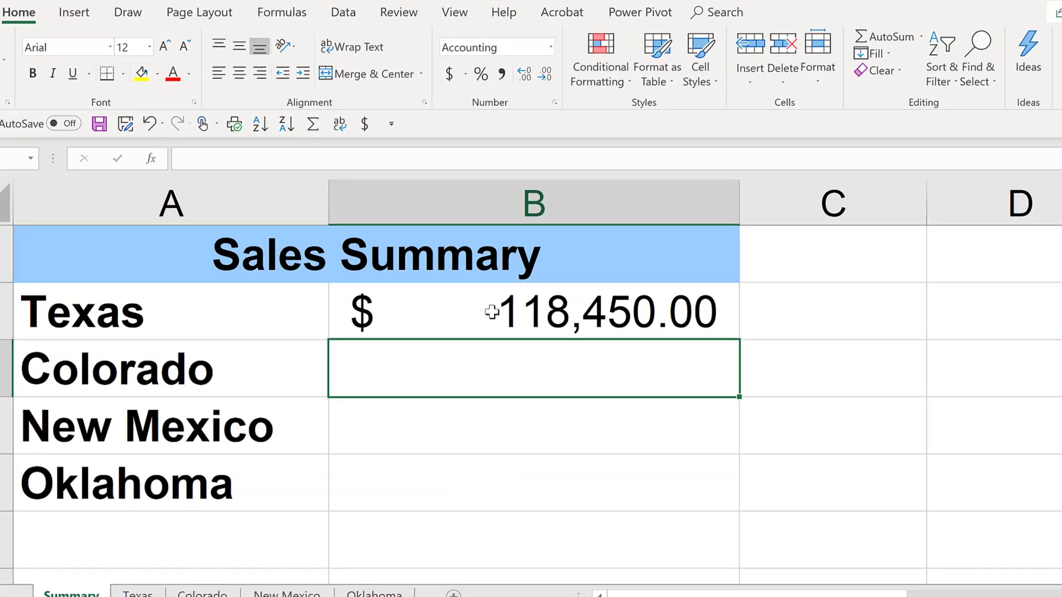
left_click(495, 311)
double_click(496, 310)
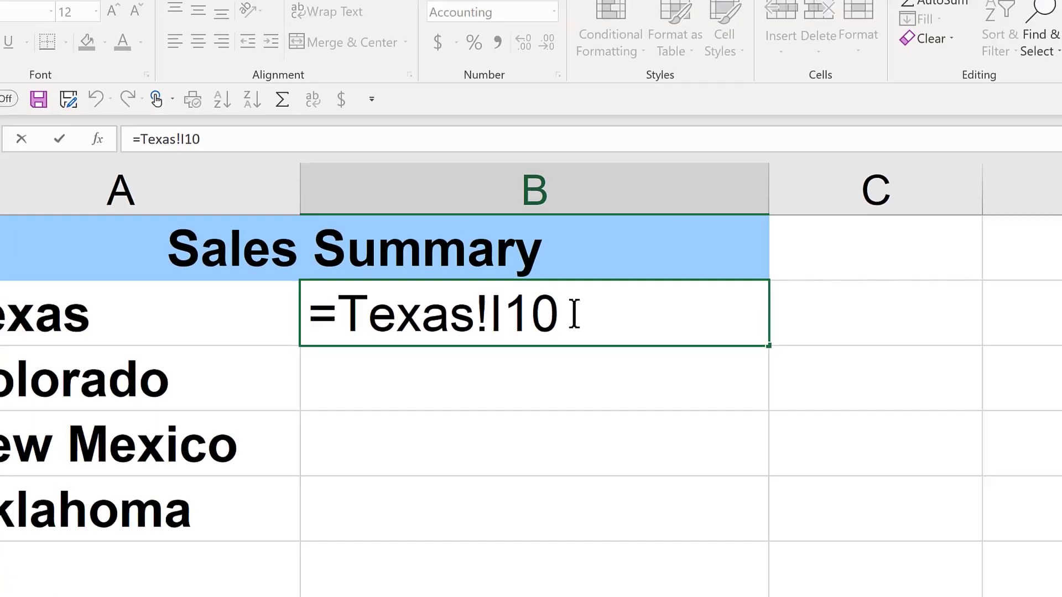
key("Return")
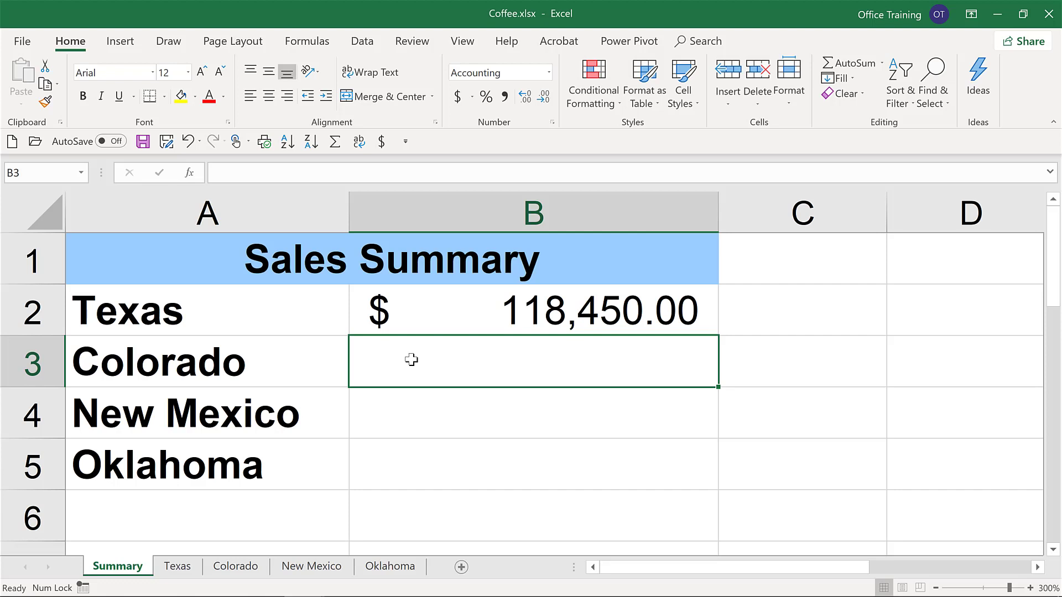
Step: Enter =SUM(Colorado!I2:I6) in Summary cell B3 for $64,450.00, then review the formula
type("=")
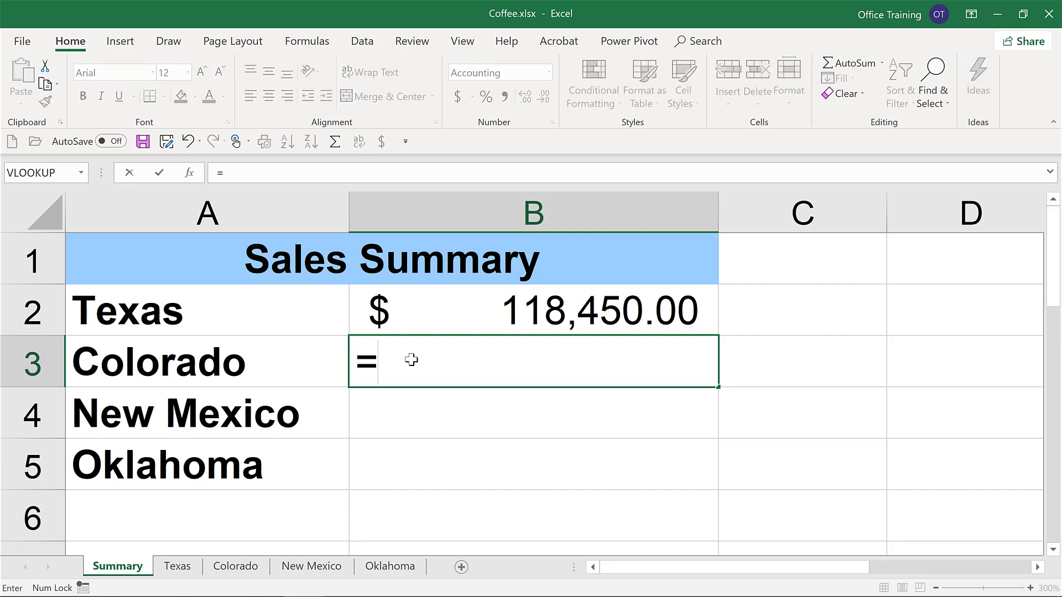
type("sum(")
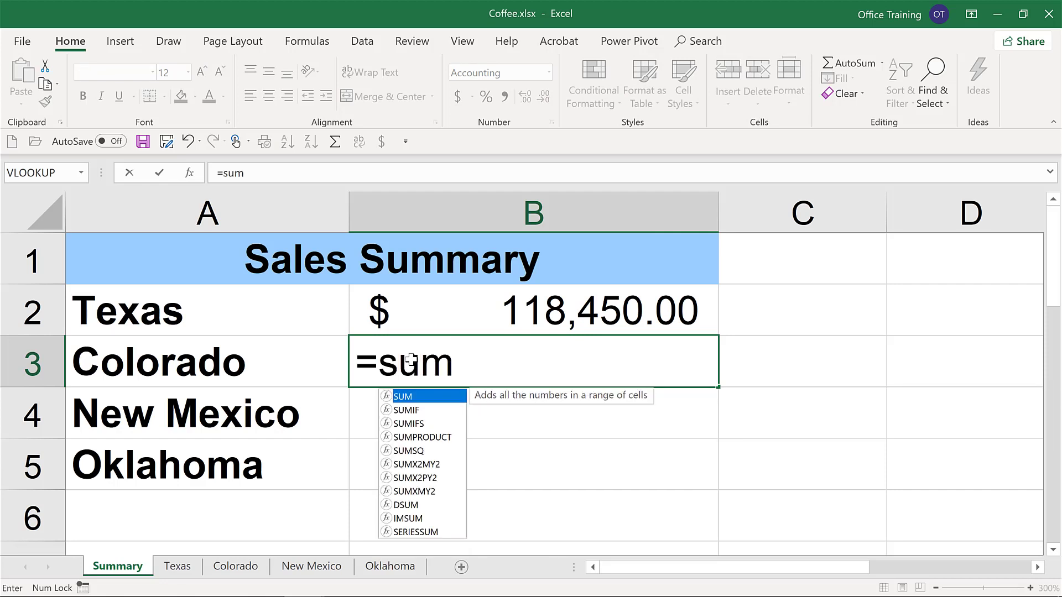
left_click(242, 567)
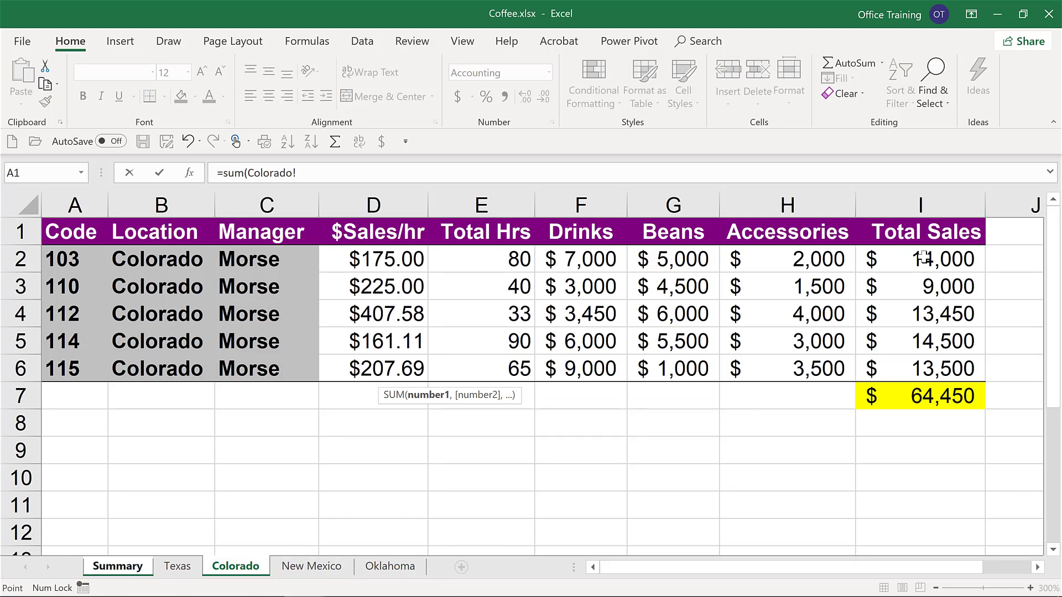
left_click_drag(923, 258, 920, 368)
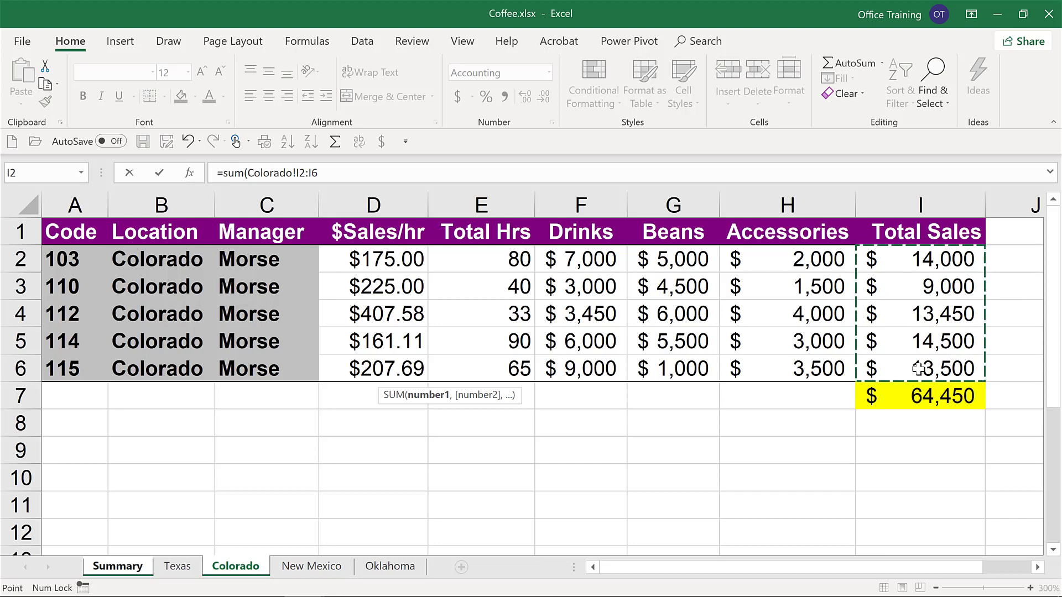
key("Return")
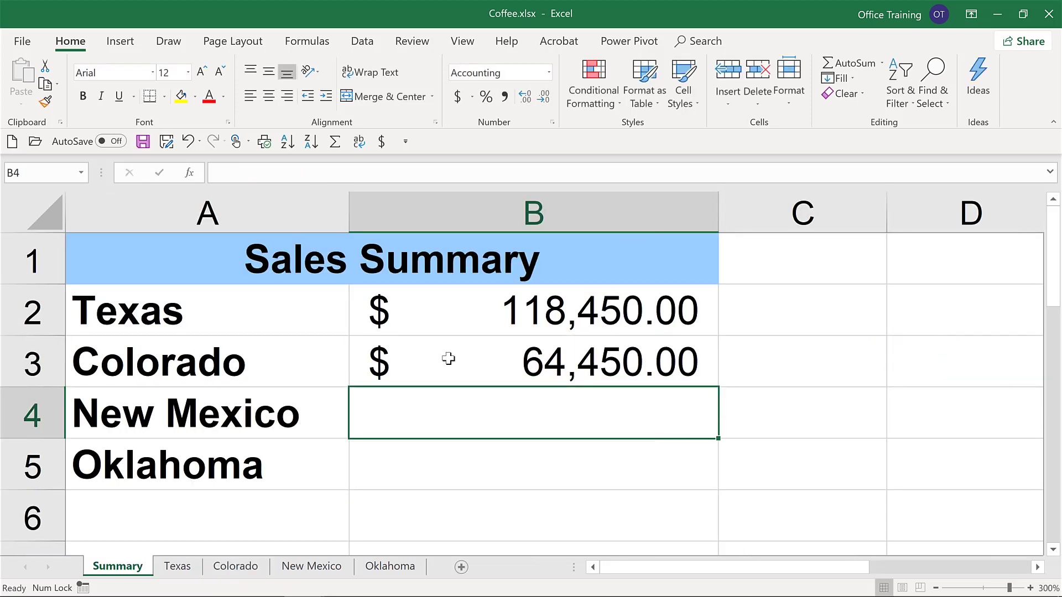
left_click(448, 358)
double_click(448, 359)
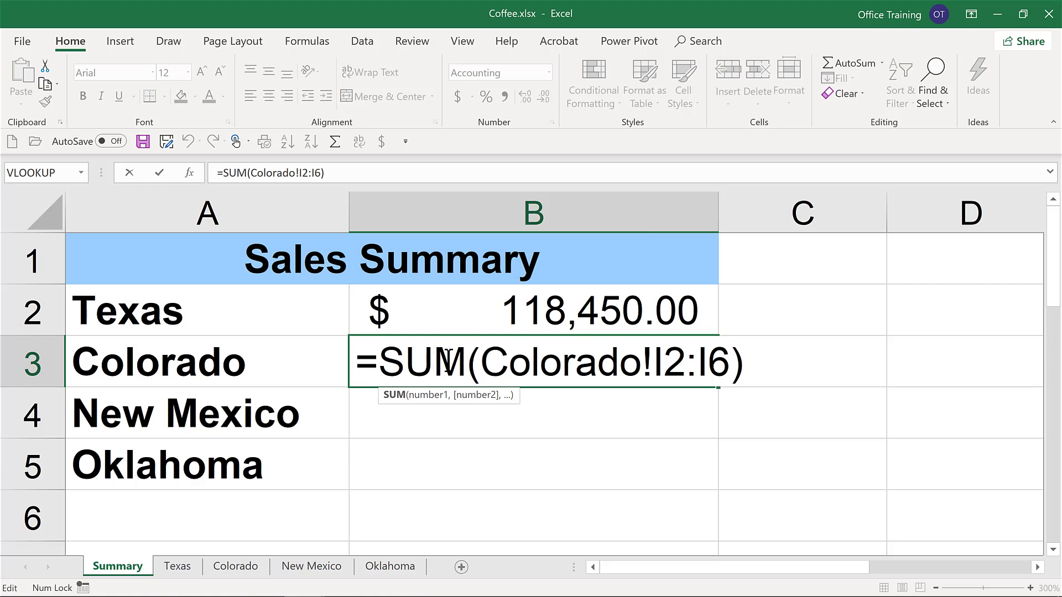
key("Return")
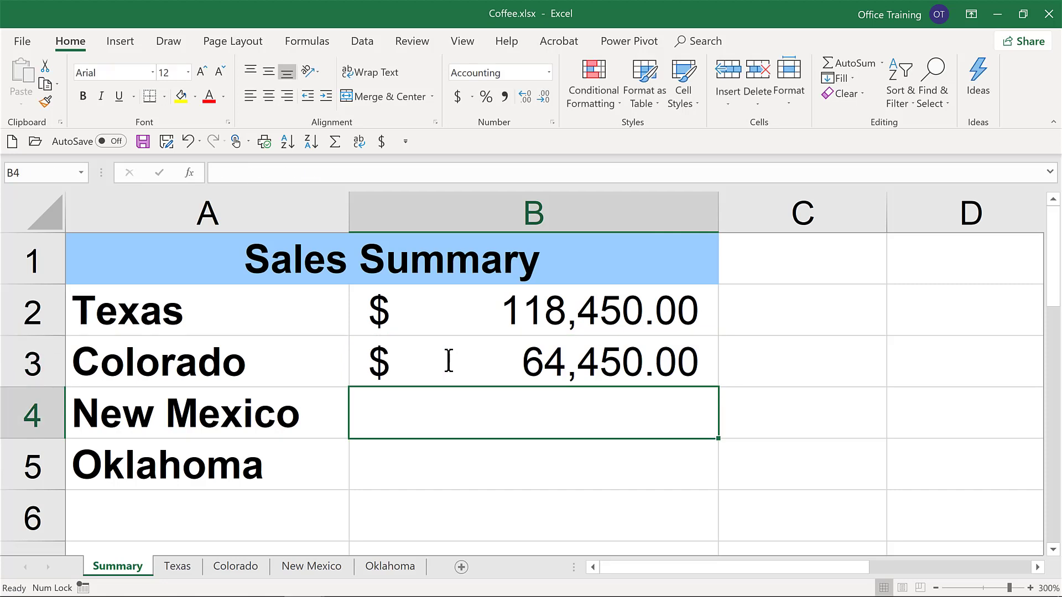
Step: Link B4 to New Mexico!I5 ($46,500.00) and B5 to Oklahoma!I6 ($46,700.00)
type("=")
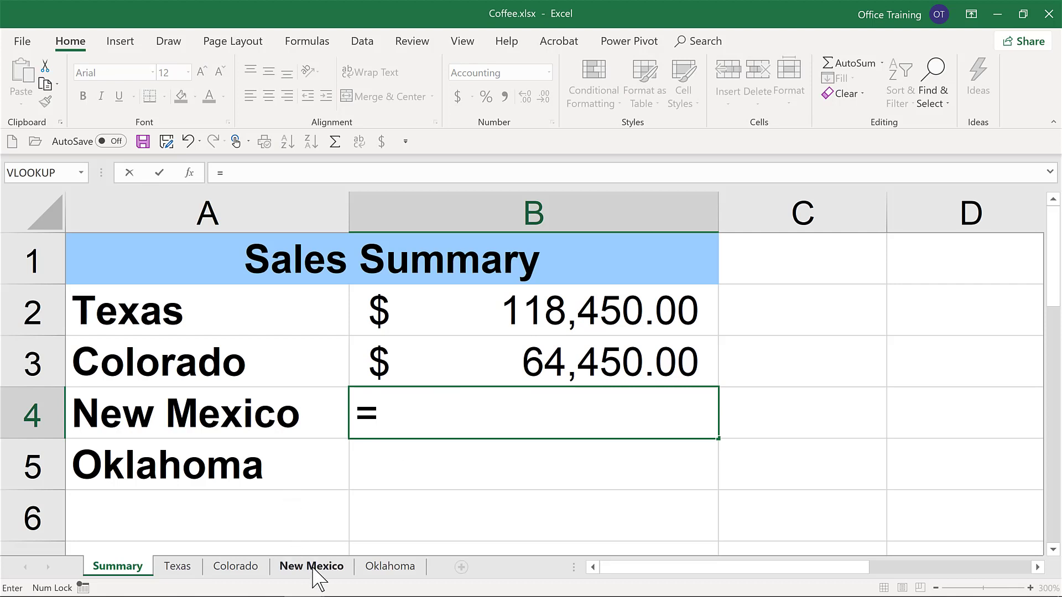
left_click(318, 570)
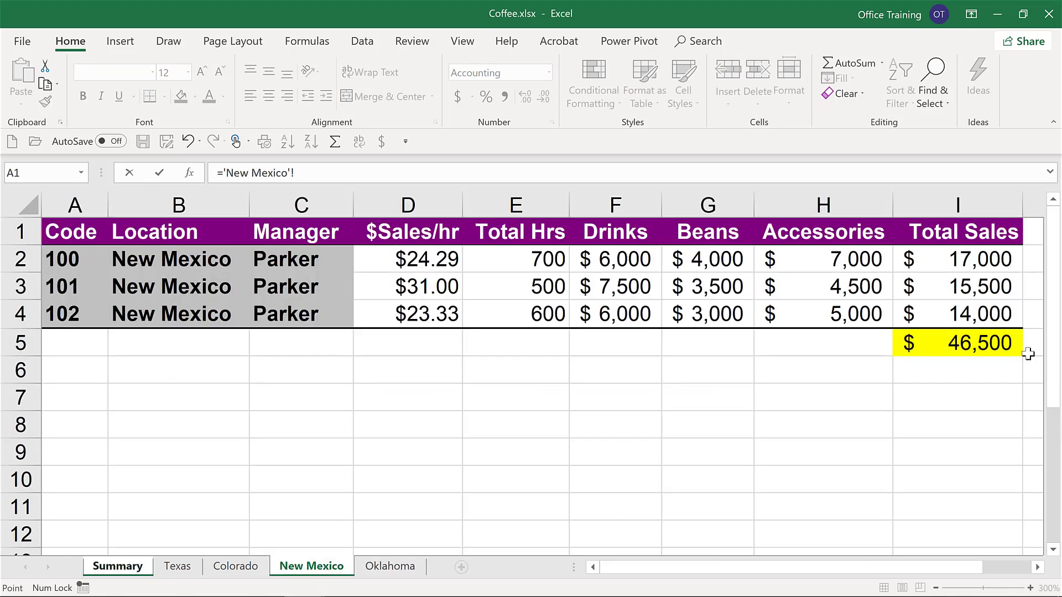
left_click(943, 342)
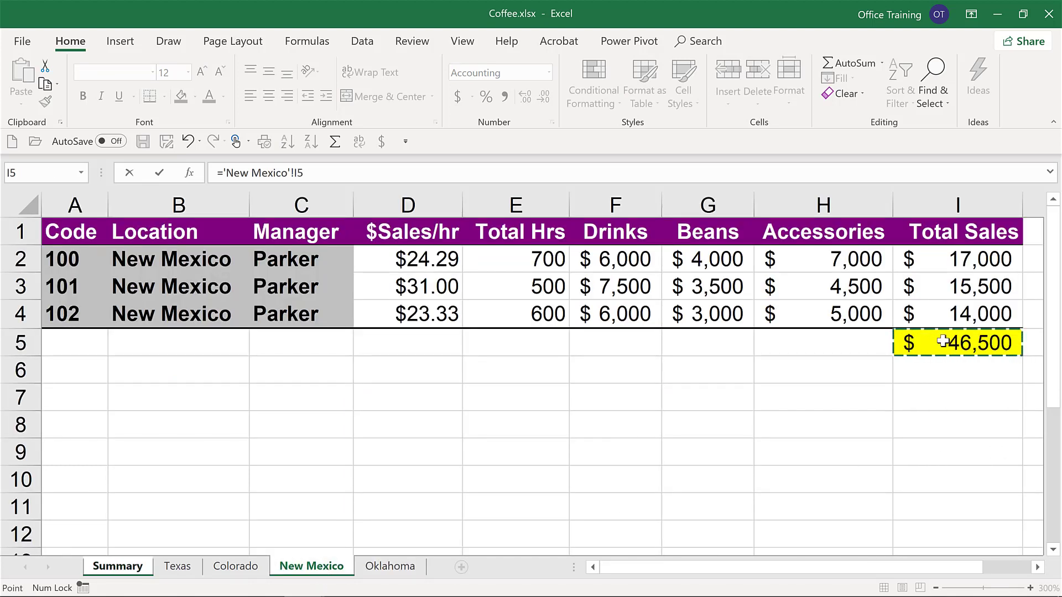
key("Return")
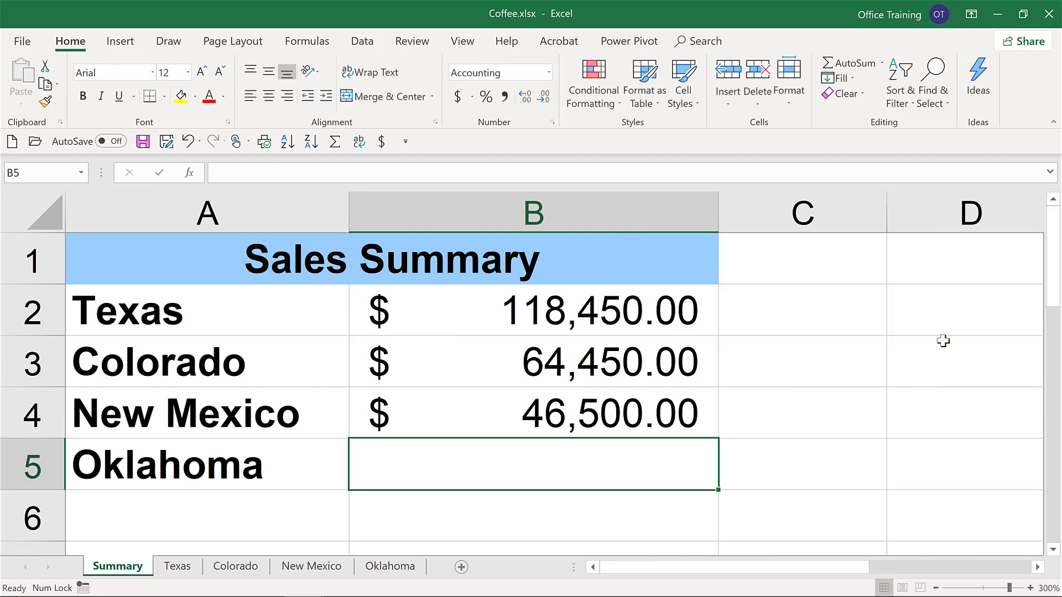
type("=")
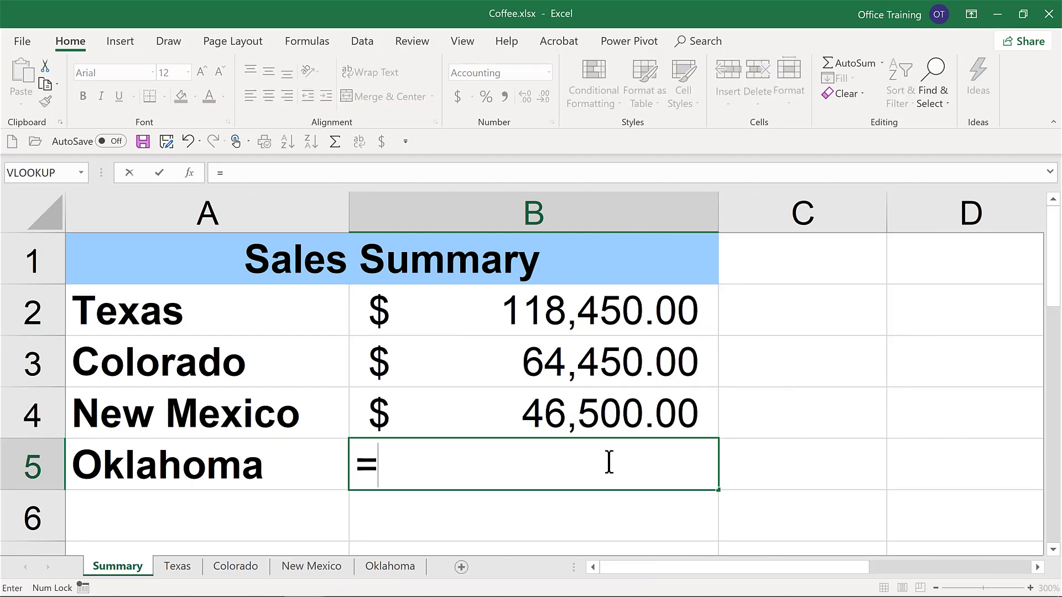
left_click(409, 572)
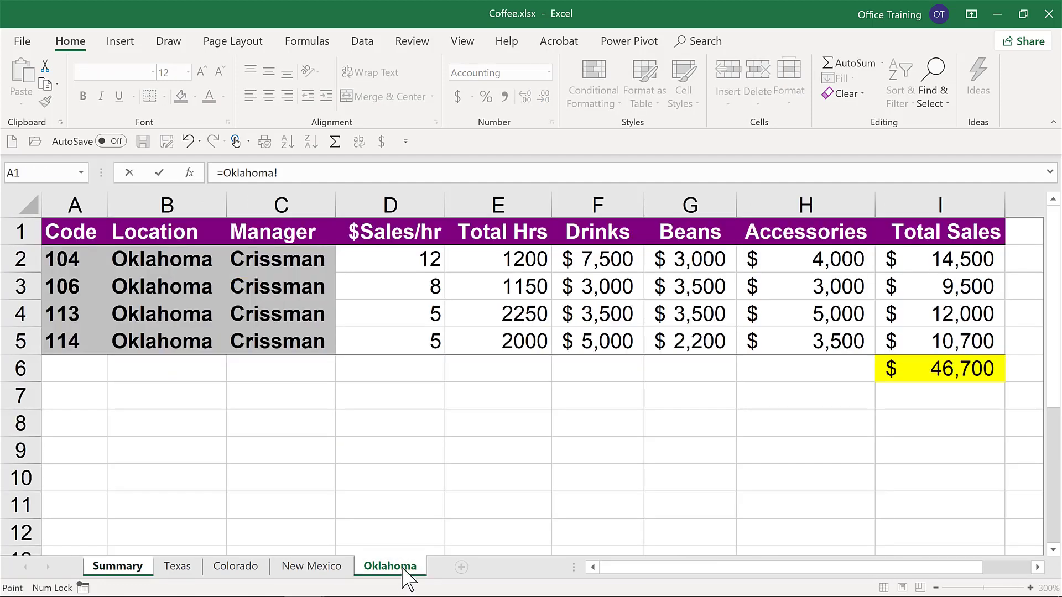
left_click(955, 374)
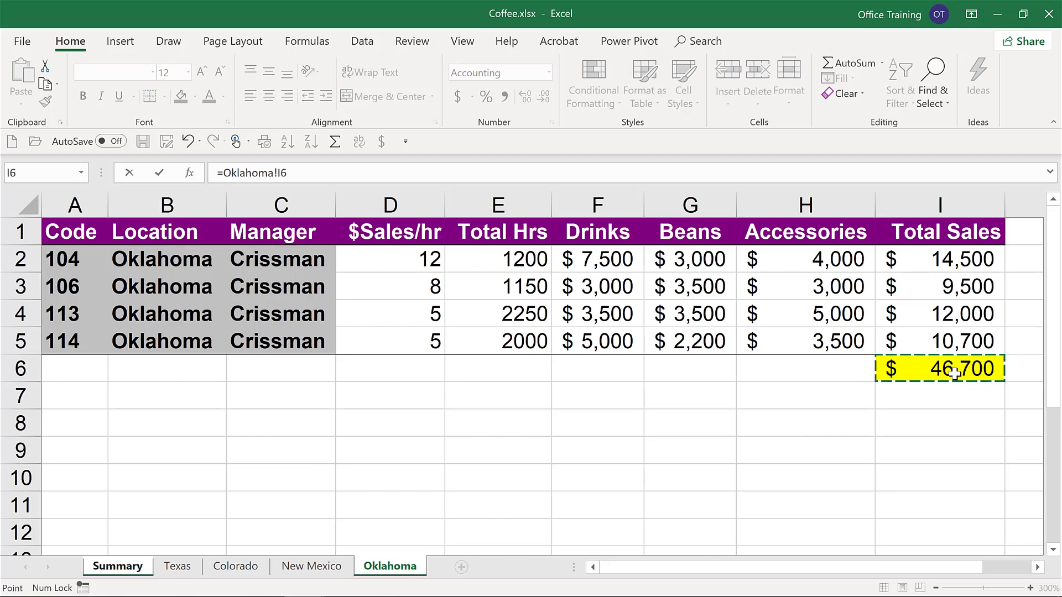
key("Return")
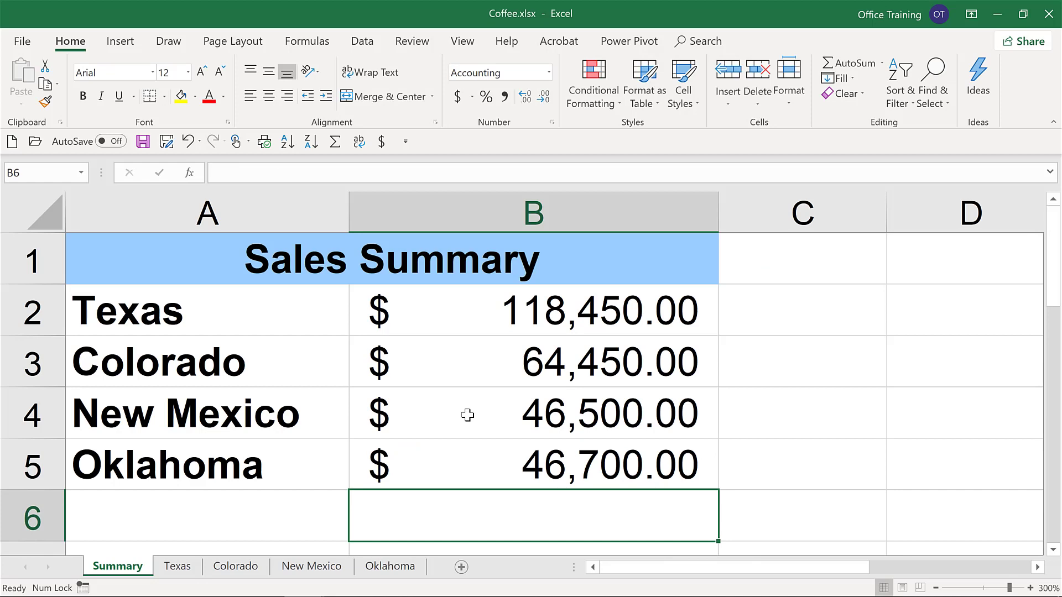
double_click(467, 415)
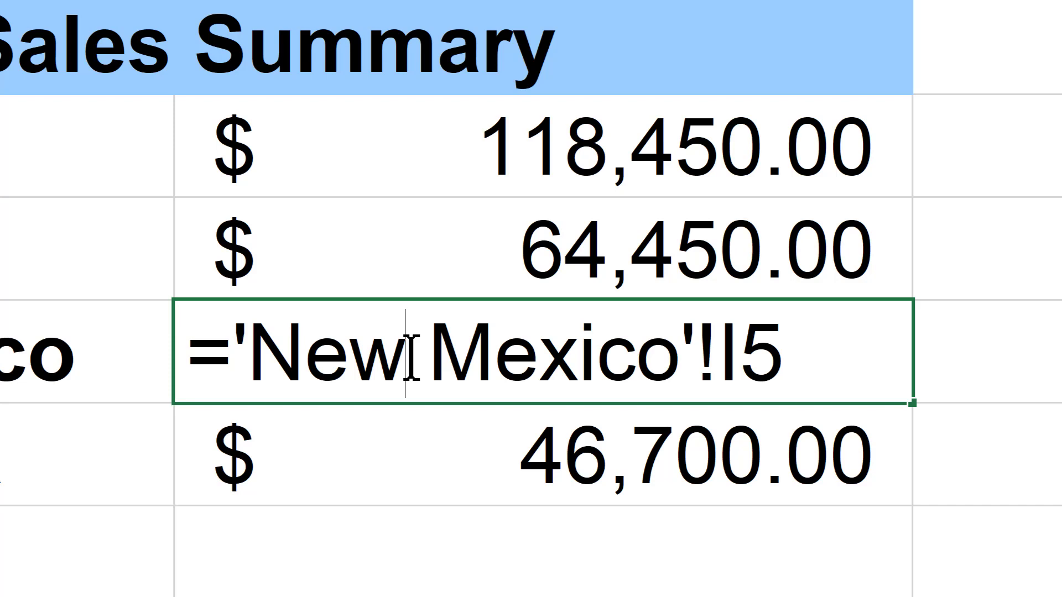
key("Return")
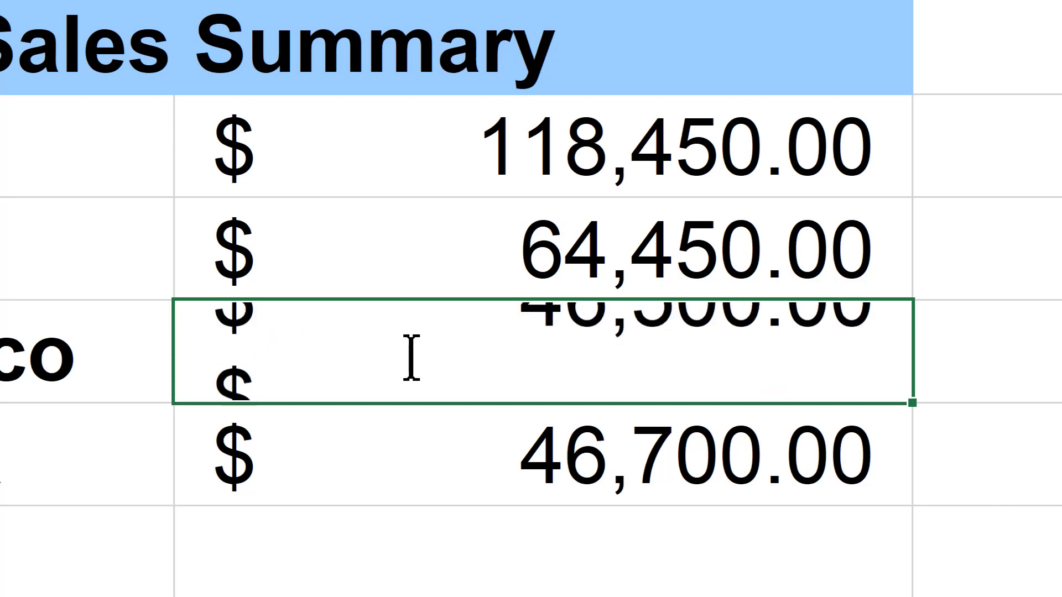
key("Return")
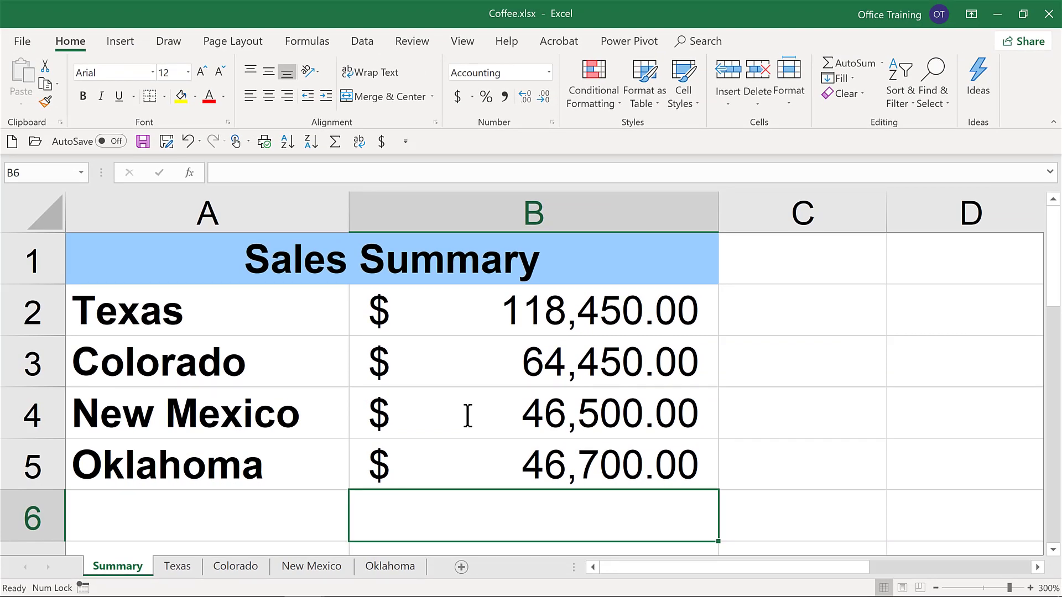
Step: AutoSum B2:B5 into B6 for a grand total of $276,100.00
key("alt+equal")
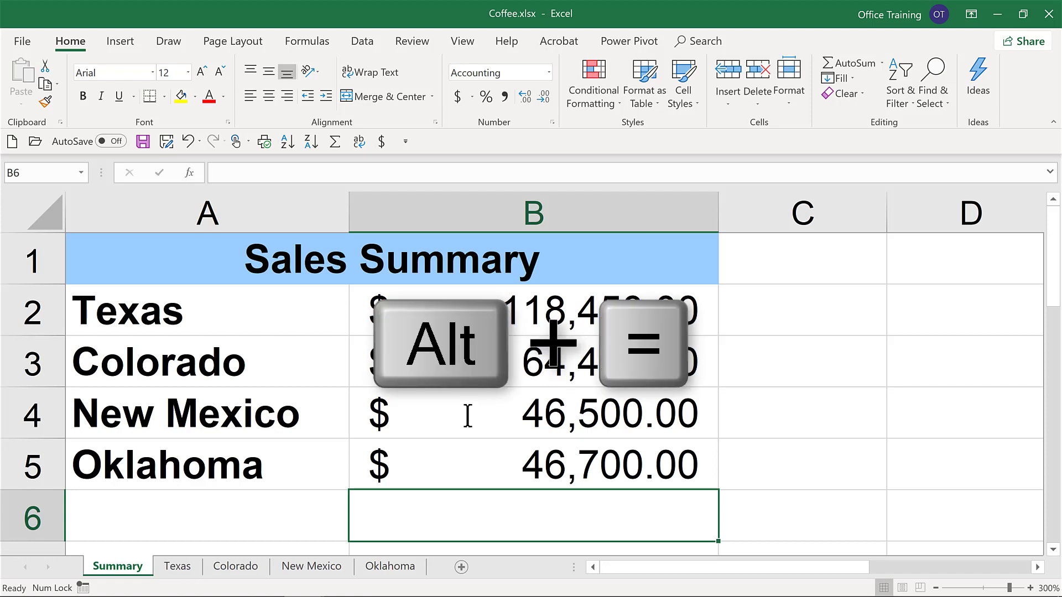
key("alt+equal")
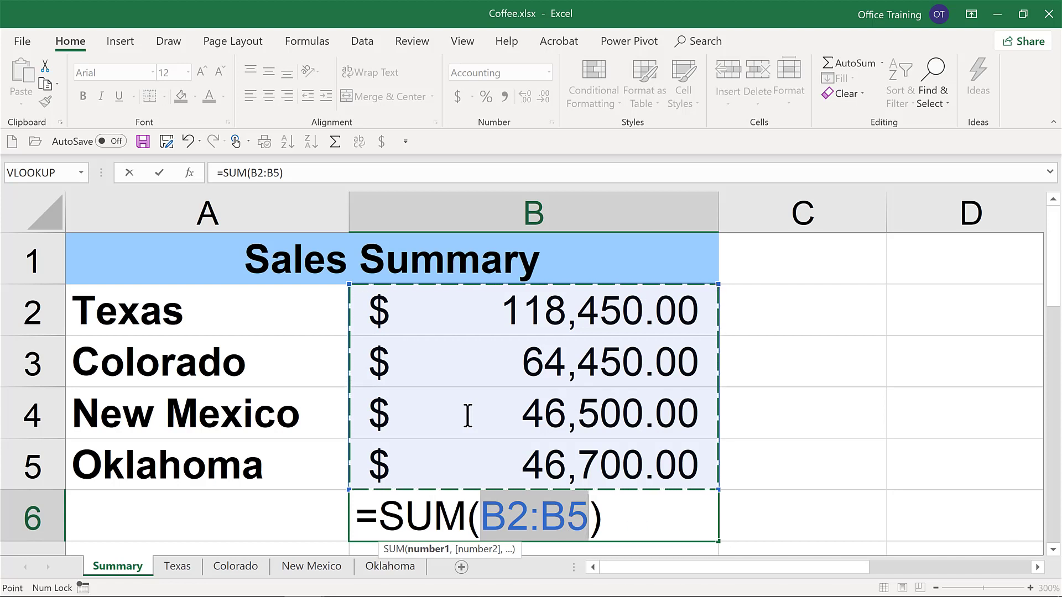
key("Return")
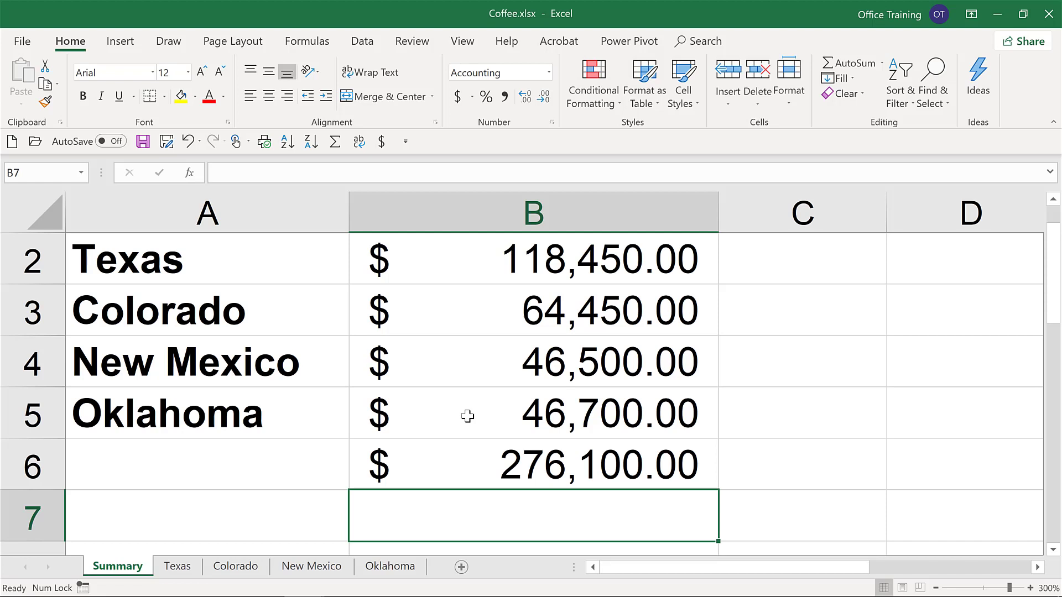
Step: Enter =Texas!I10+Colorado!I7 in Summary cell D2, giving 182900
left_click(963, 265)
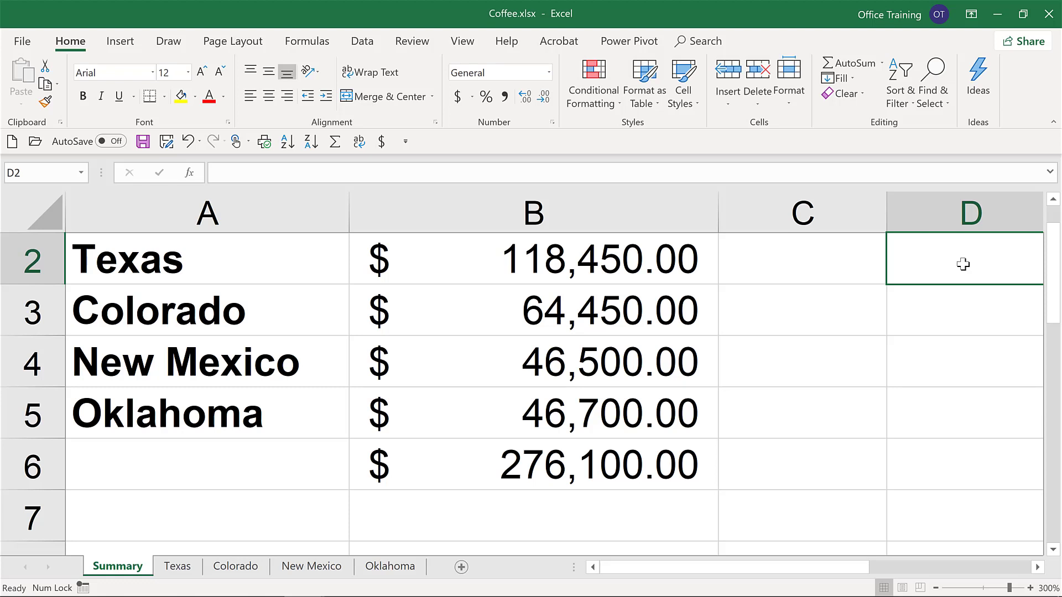
scroll(963, 265, "right", 3)
type("=")
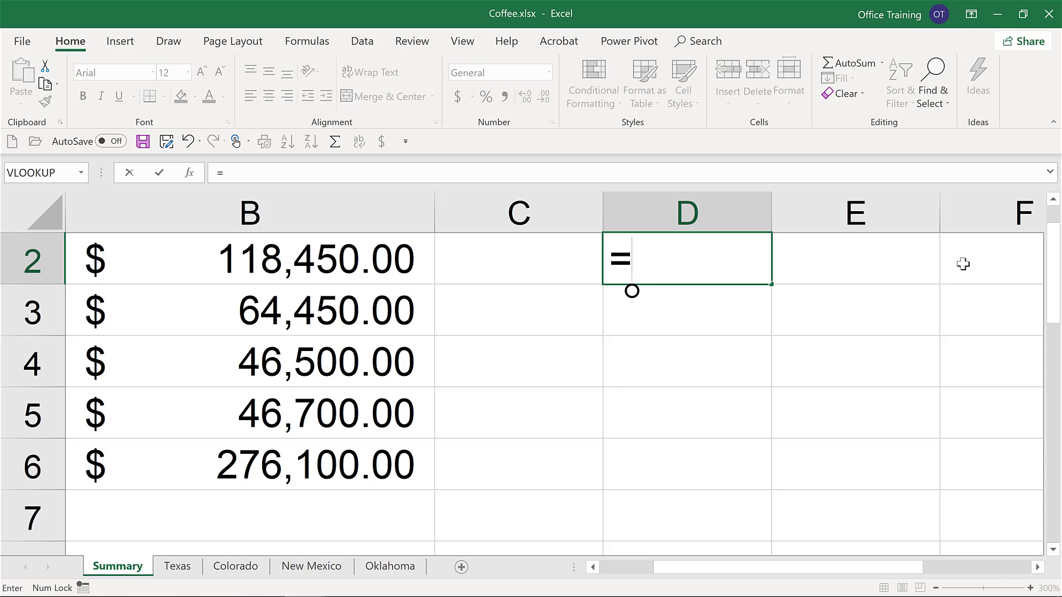
left_click(187, 573)
left_click(922, 477)
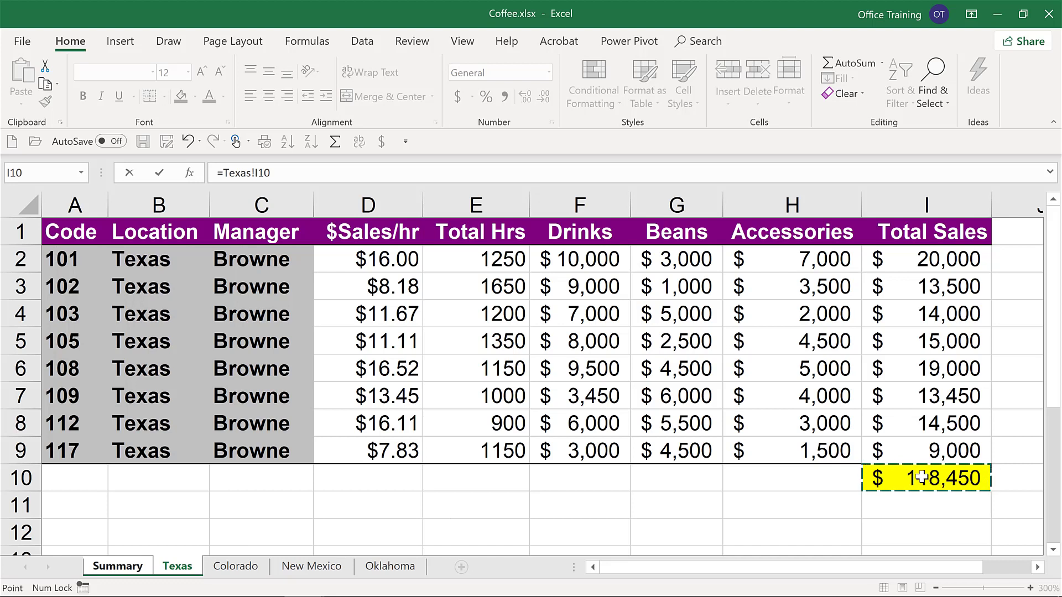
type("+")
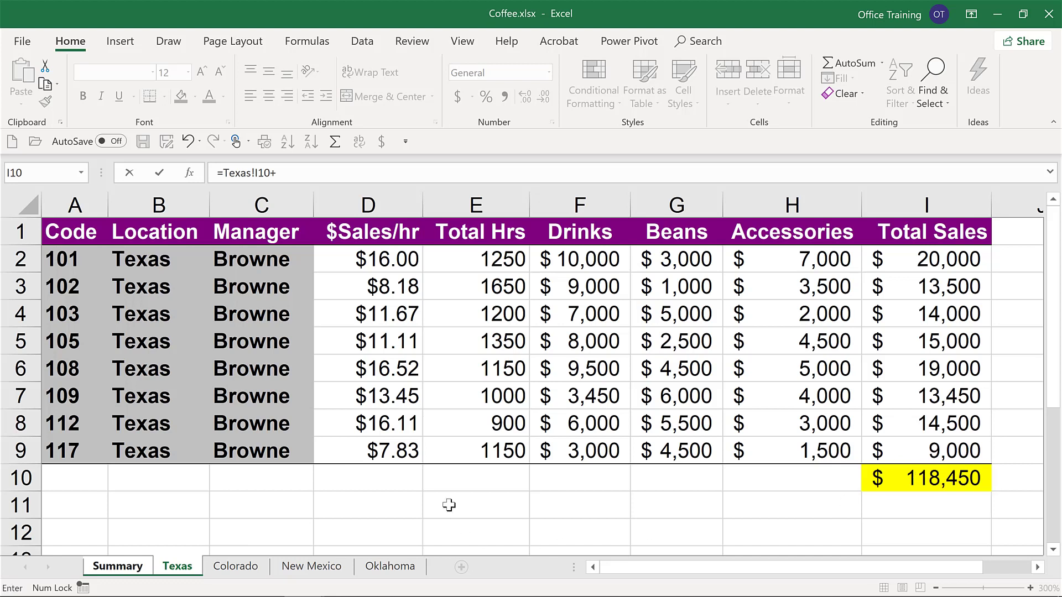
left_click(236, 570)
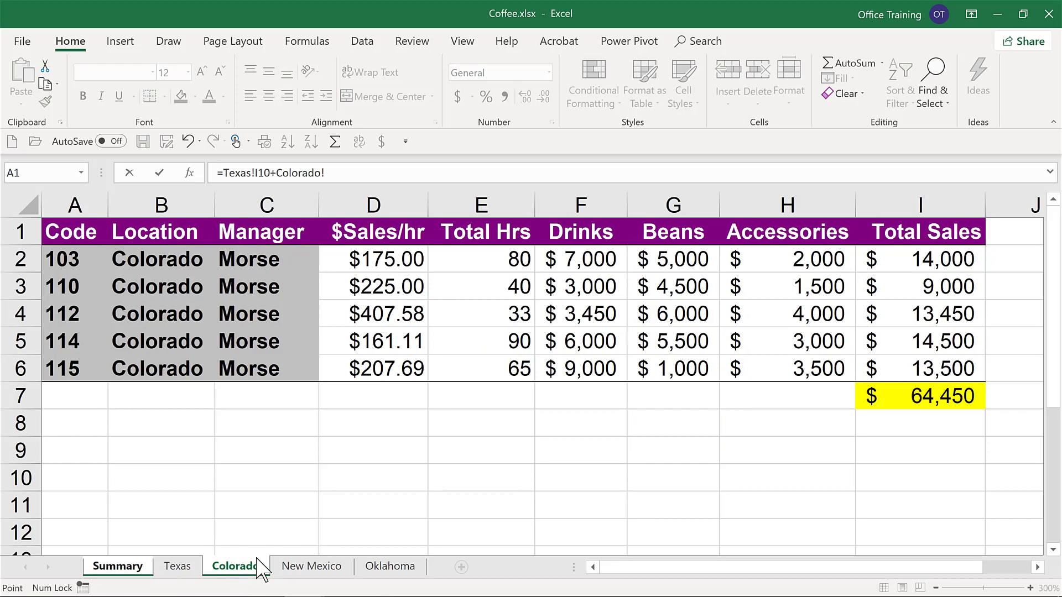
left_click(916, 394)
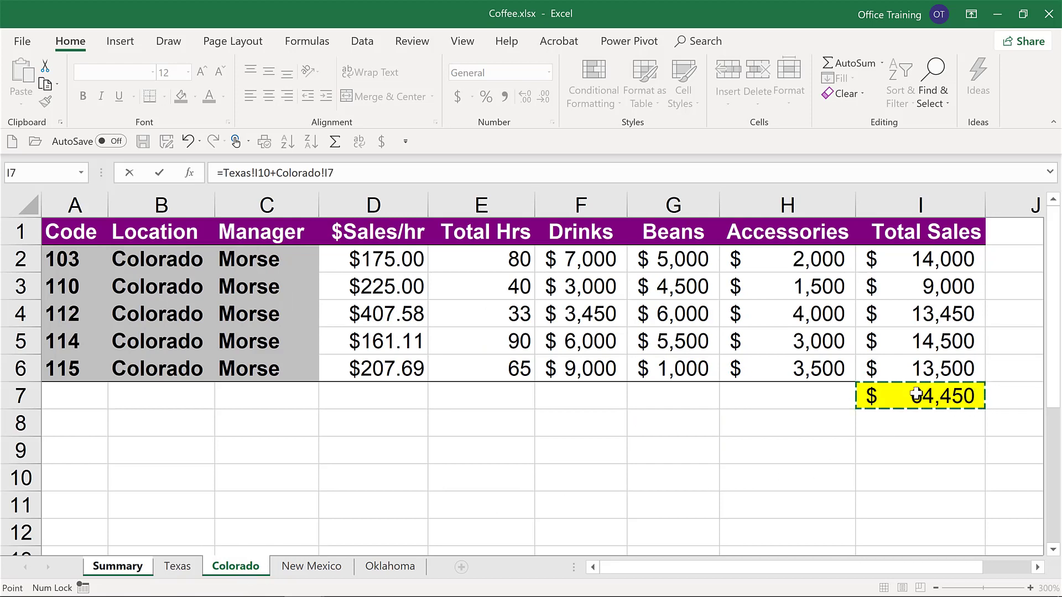
key("Return")
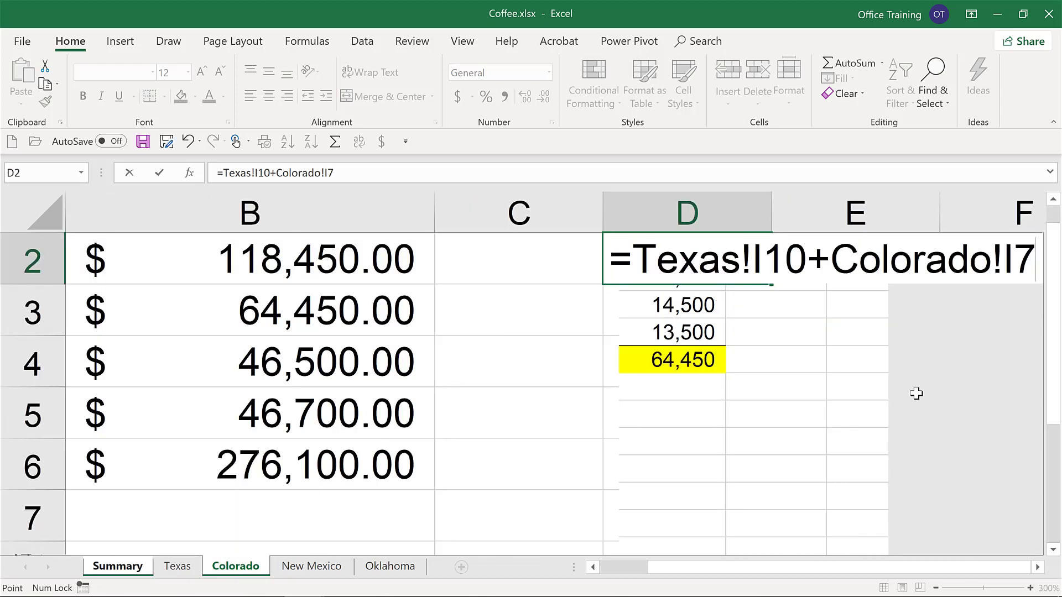
Step: Review D2's formula without changing it and return to the top of the sheet
key("Up")
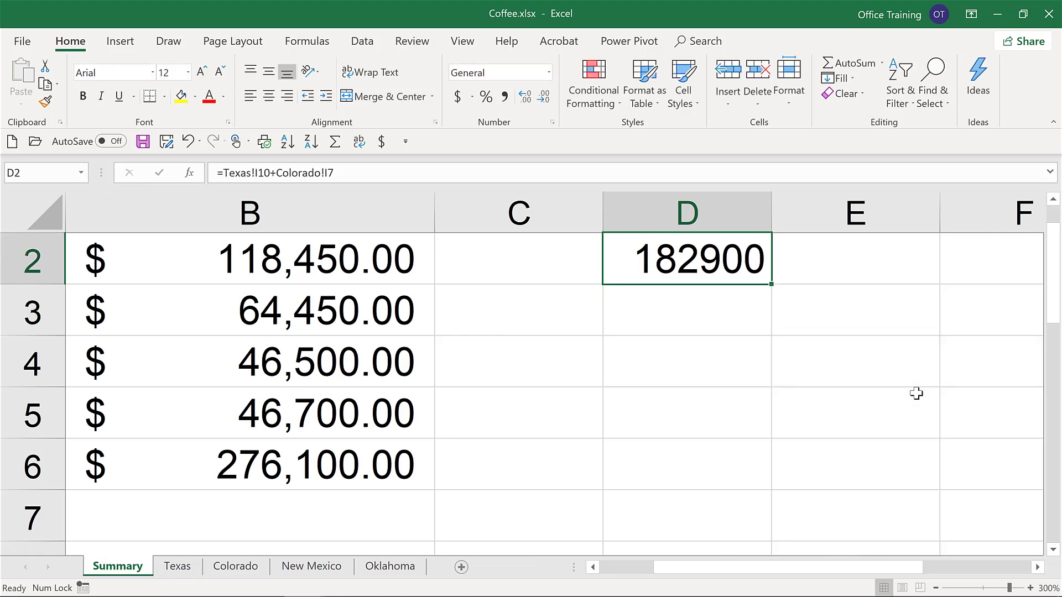
double_click(682, 255)
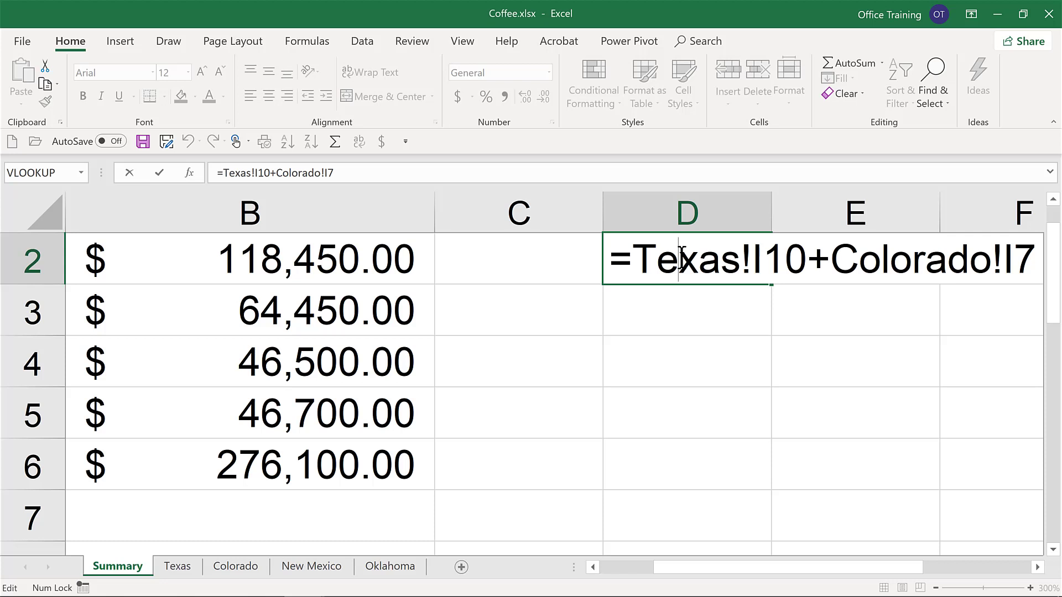
key("ctrl+Return")
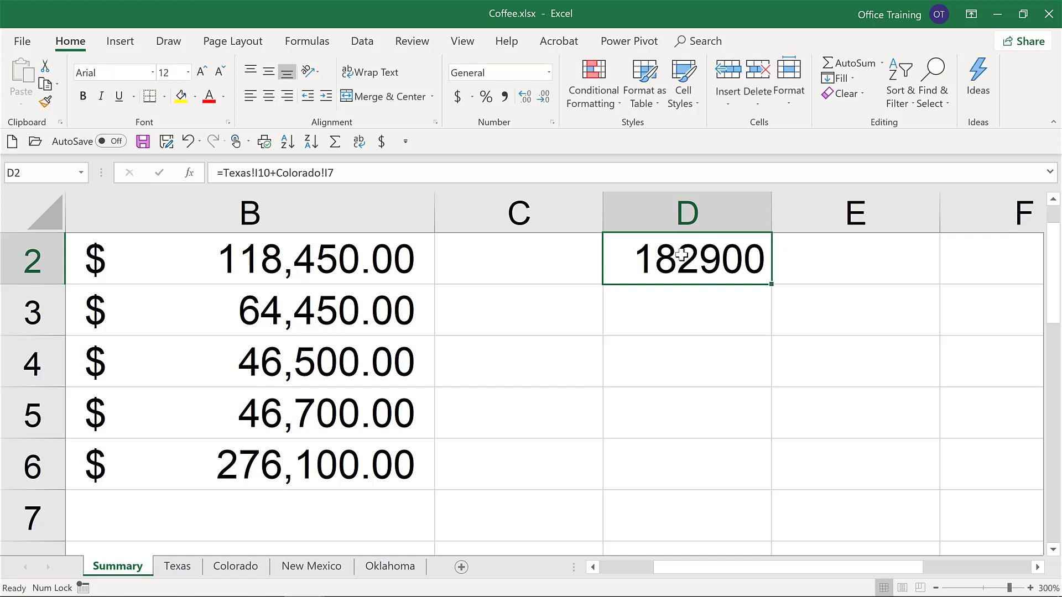
key("ctrl+Home")
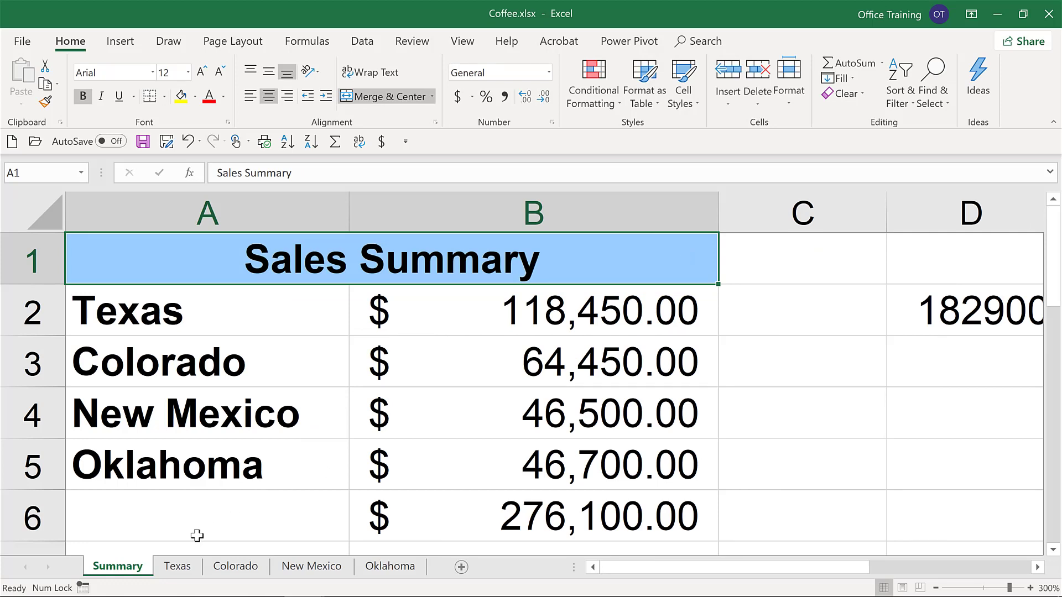
Step: On the Texas sheet, insert a row above store 105 and fill in store 104's code, location and manager
left_click(178, 567)
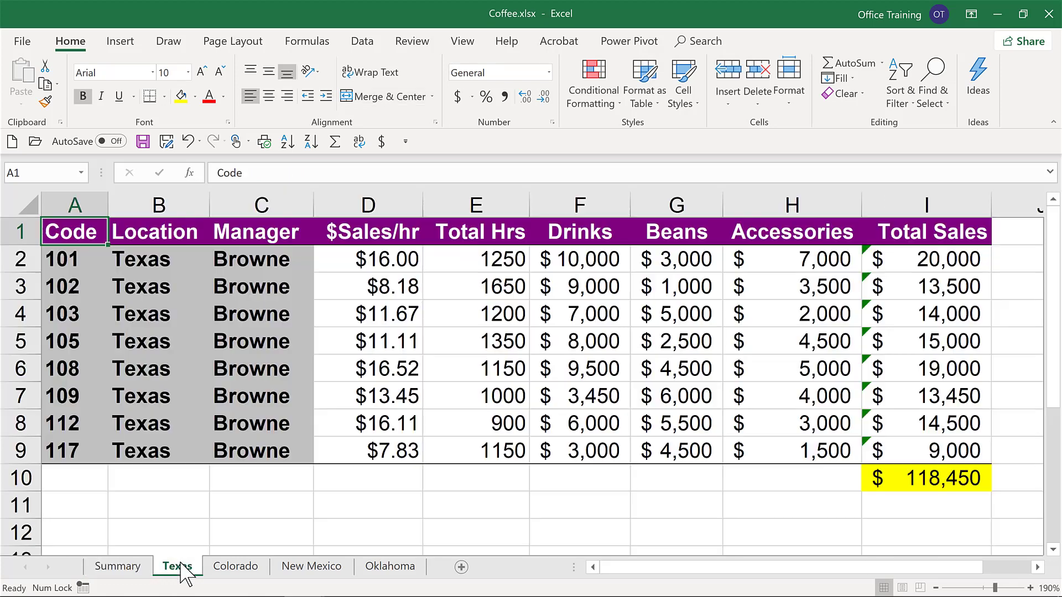
left_click(18, 342)
right_click(18, 342)
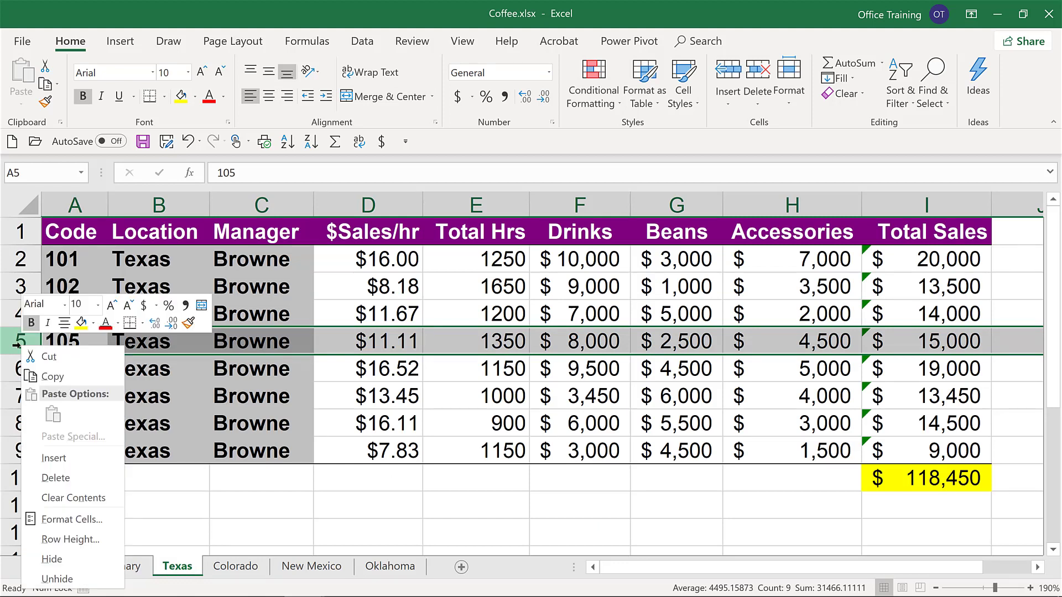
left_click(54, 458)
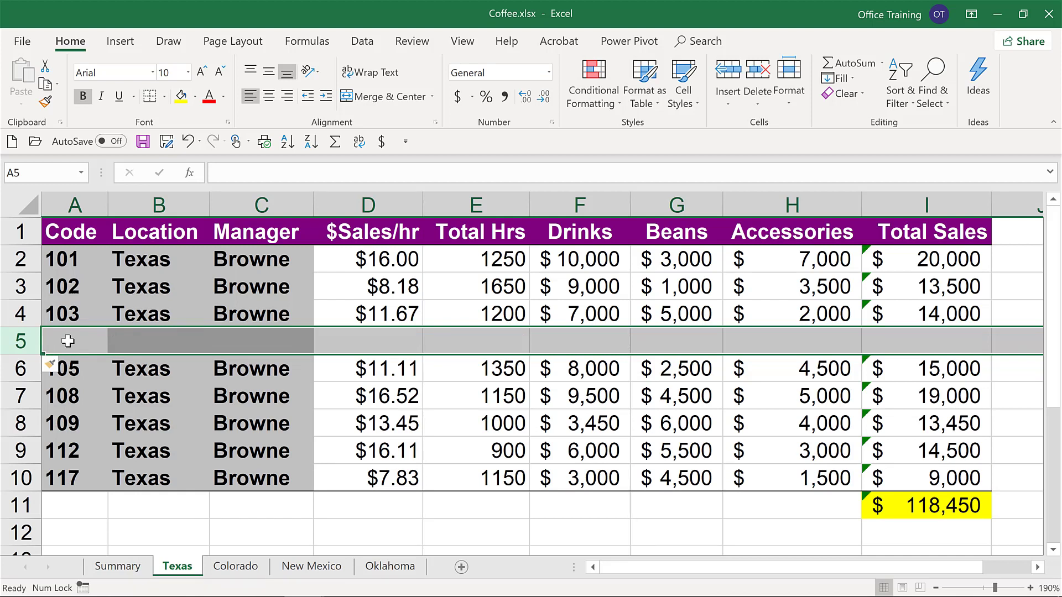
left_click_drag(65, 319, 306, 355)
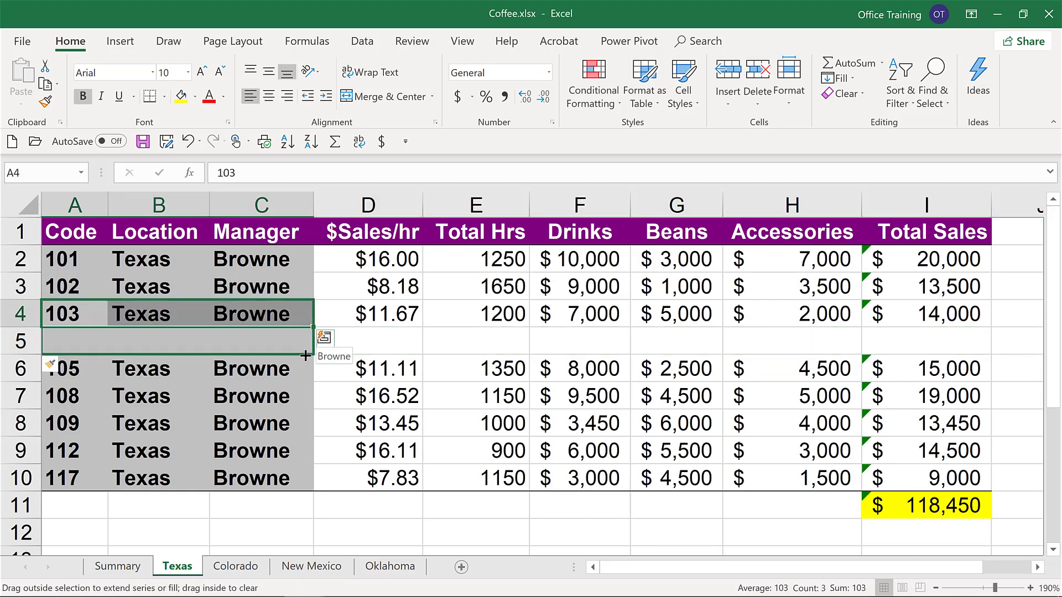
left_click_drag(305, 355, 306, 354)
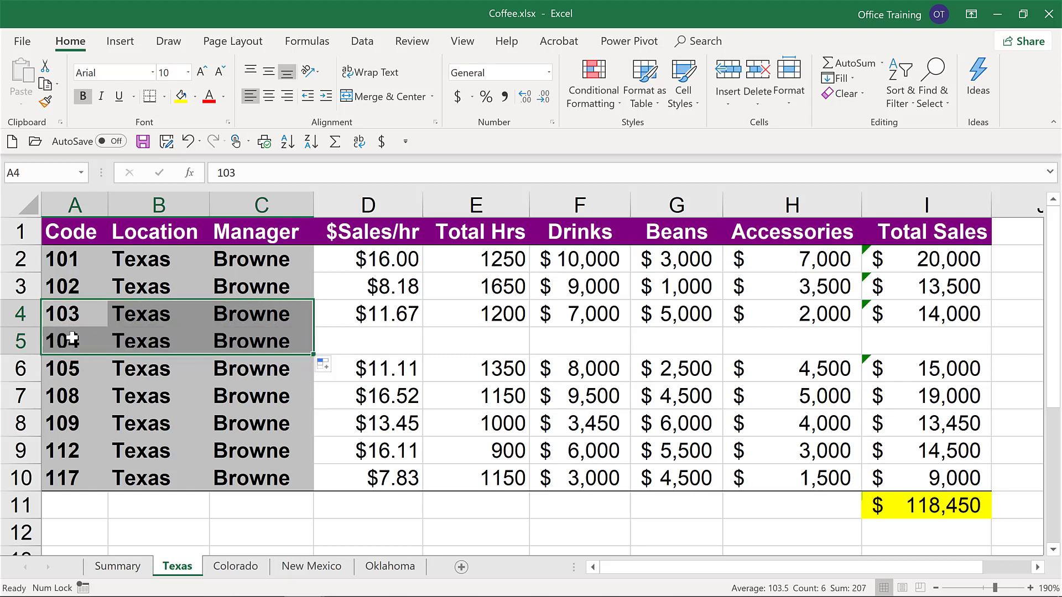
left_click(387, 339)
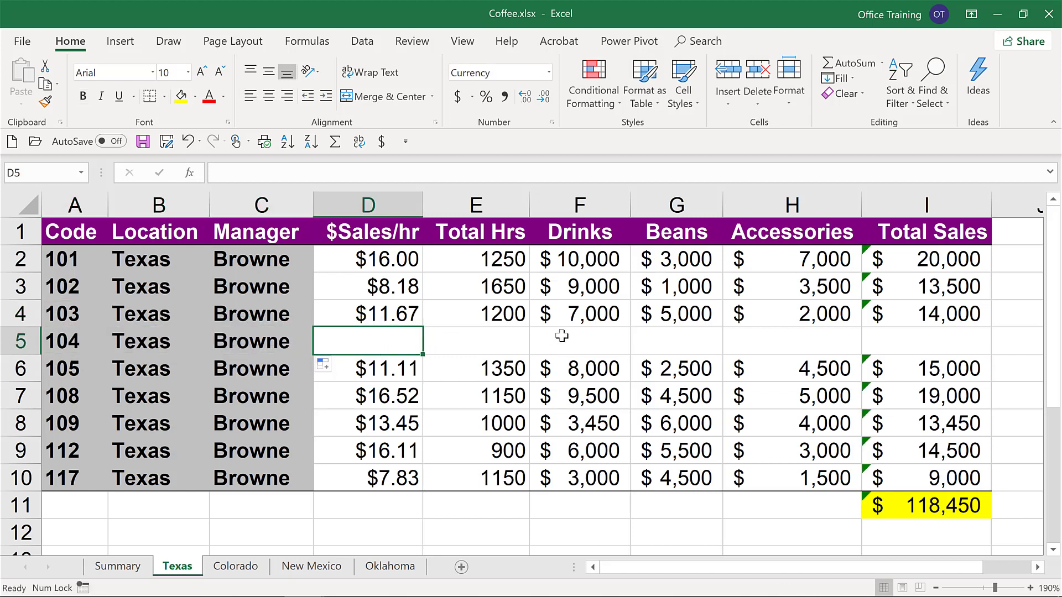
Step: Enter drinks 5,000, beans 7000 and accessories 4500 for store 104, and fill the total into I5
left_click(578, 337)
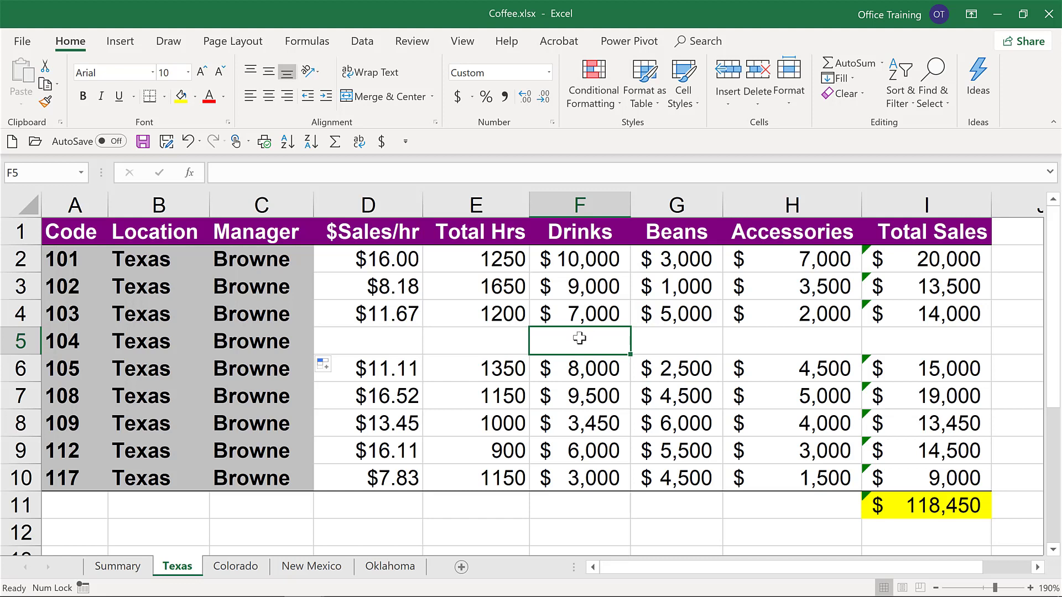
type("5,00")
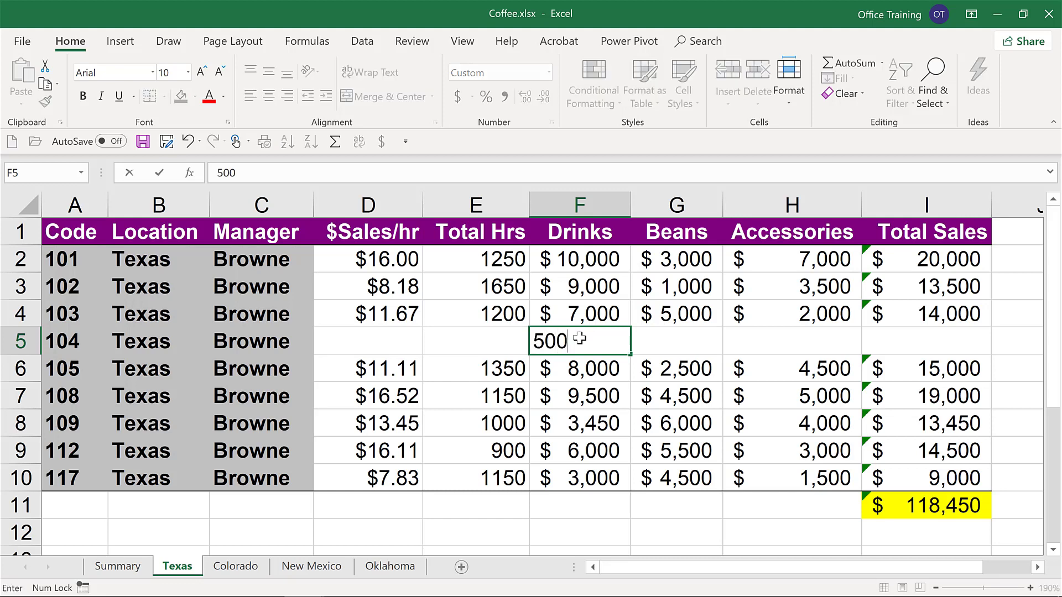
type("0")
key("Tab")
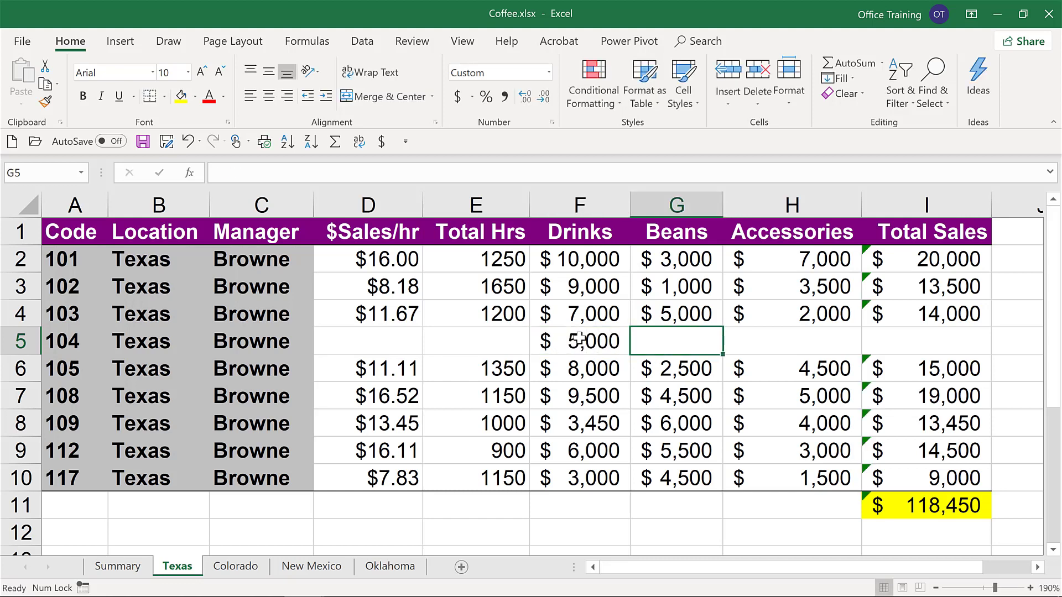
type("7000")
key("Tab")
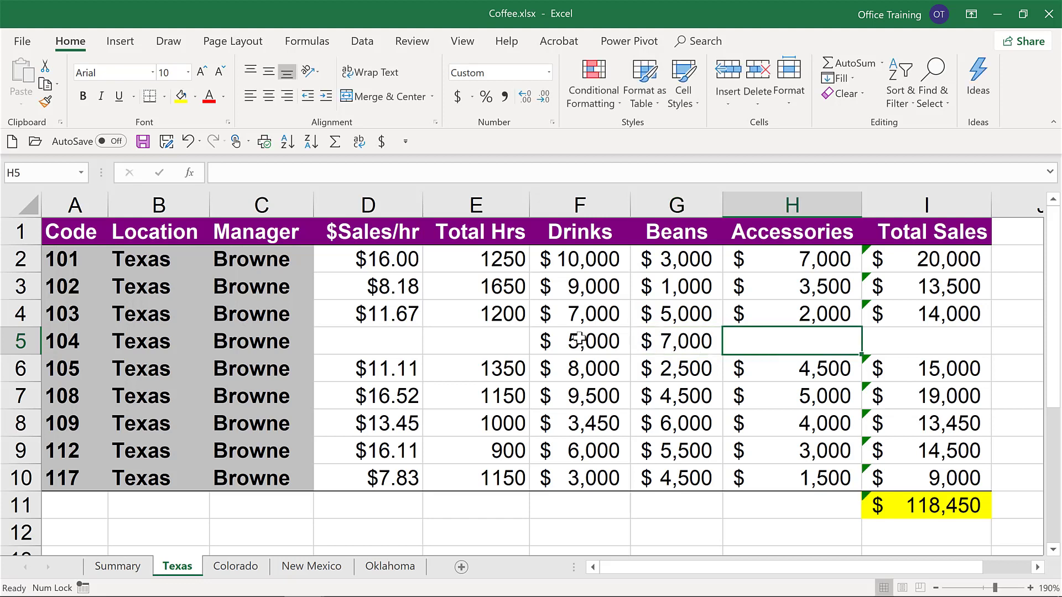
type("4500")
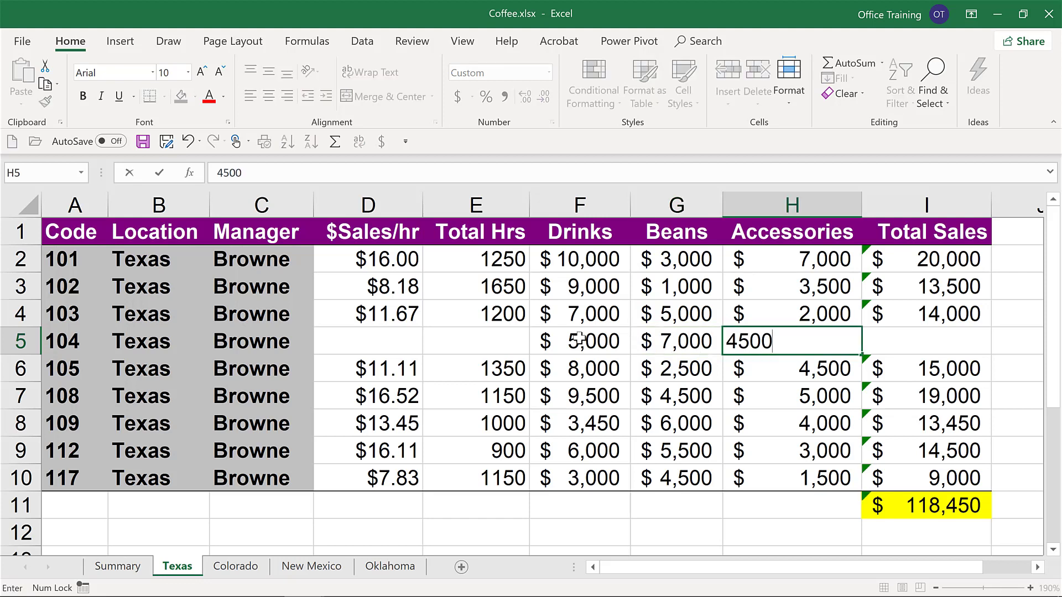
key("Tab")
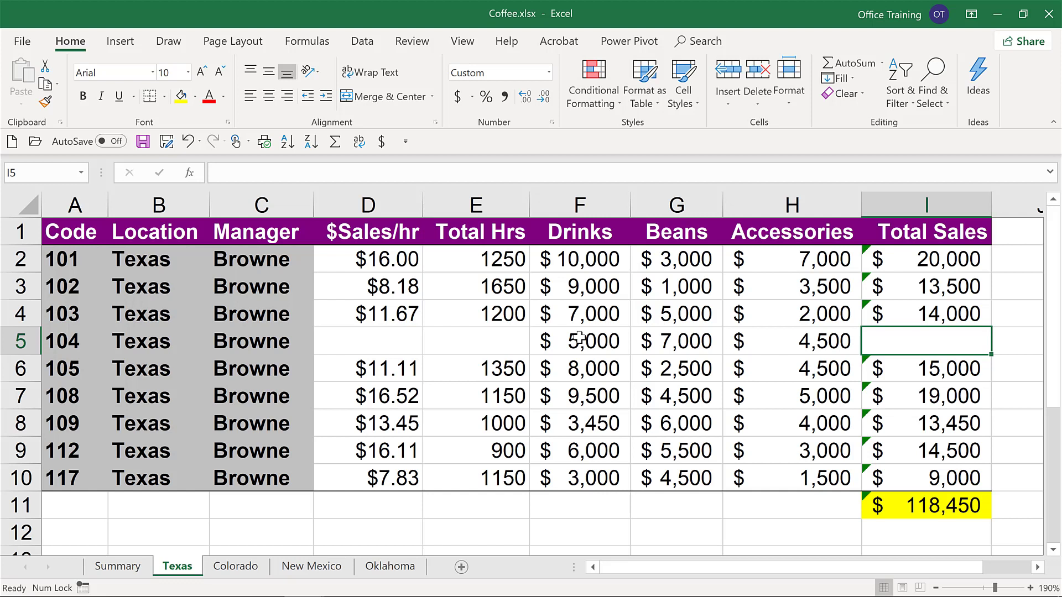
key("ctrl+d")
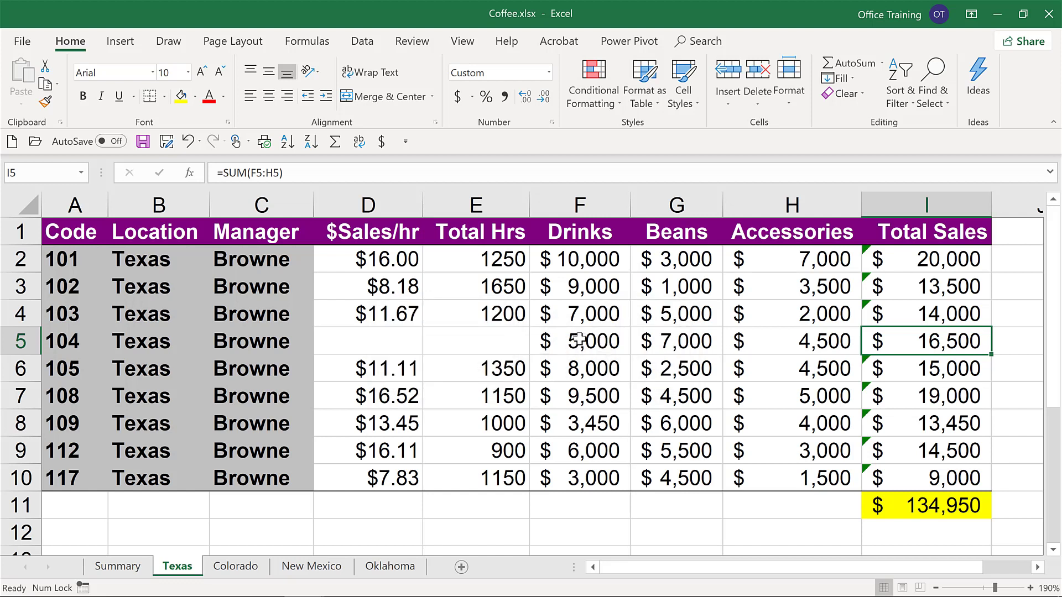
Step: Check Summary B2's updated Texas link, =Texas!I11, now showing $134,950.00
left_click(103, 570)
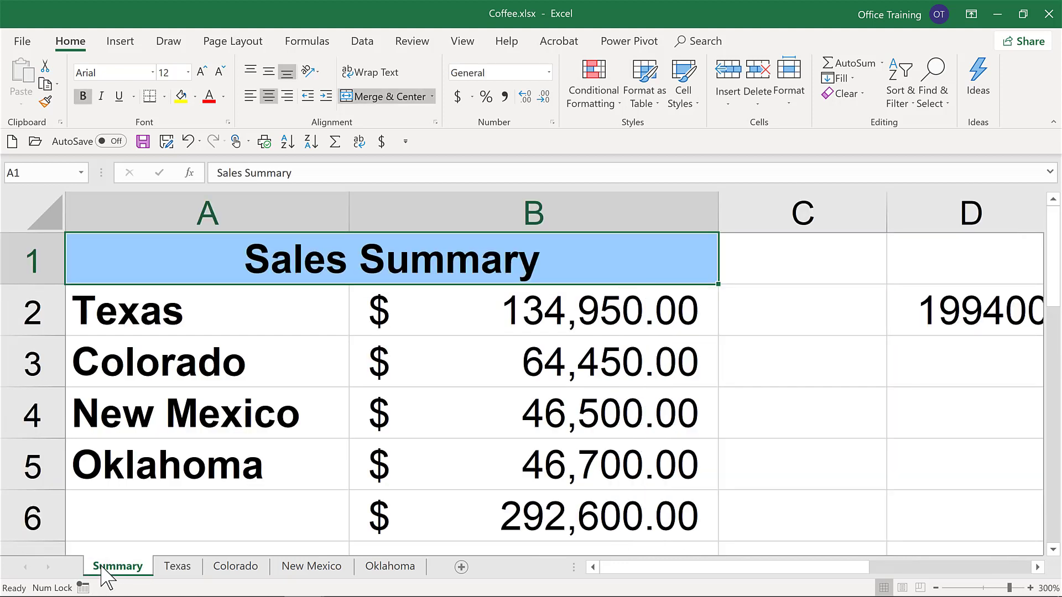
left_click(576, 313)
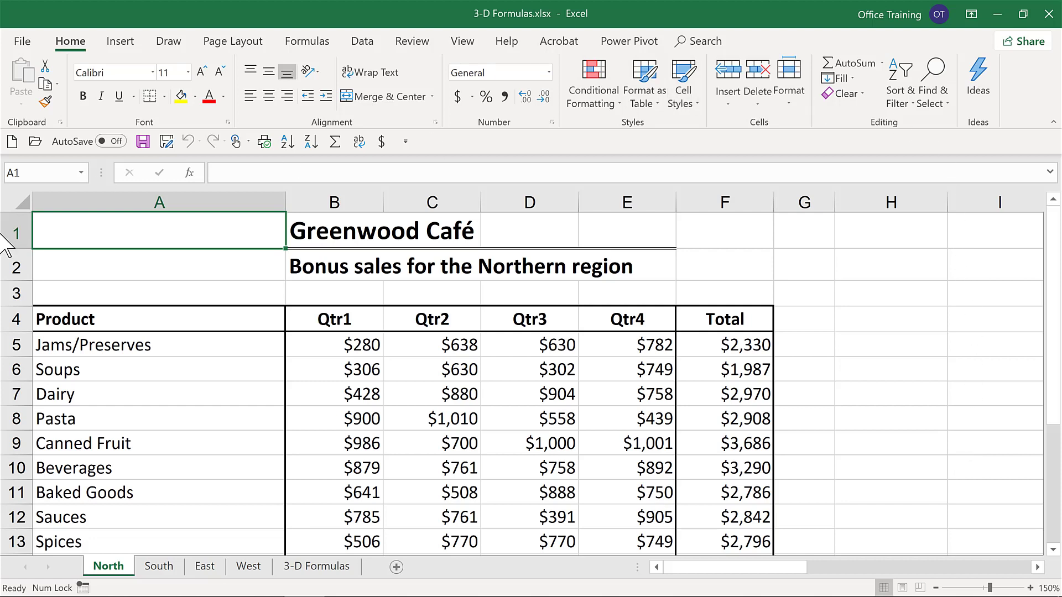
Step: Select the product list on North, then review the South, East and West region sheets
left_click_drag(149, 344, 151, 554)
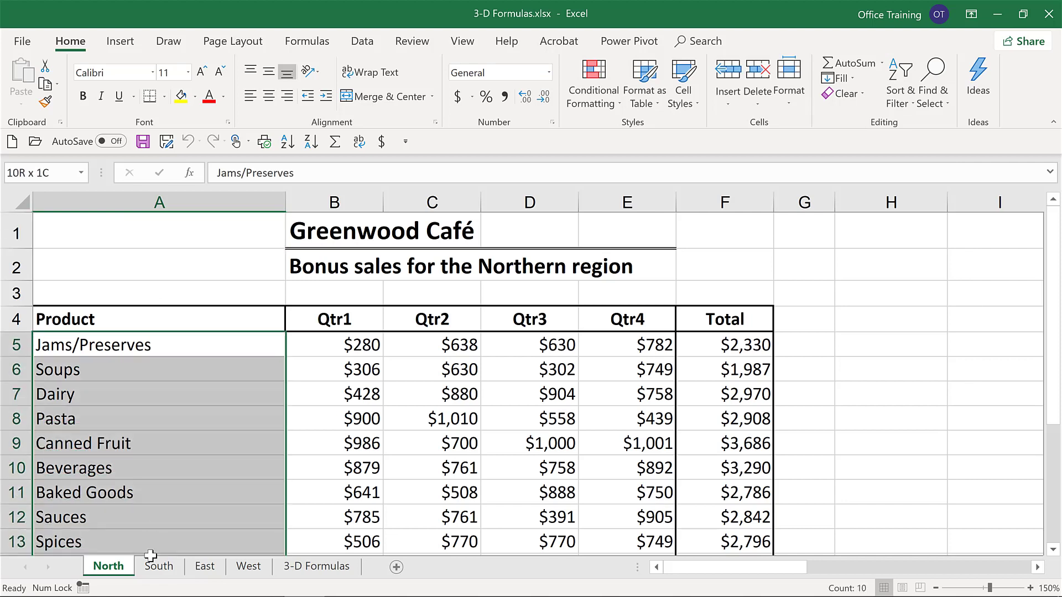
left_click_drag(150, 555, 150, 555)
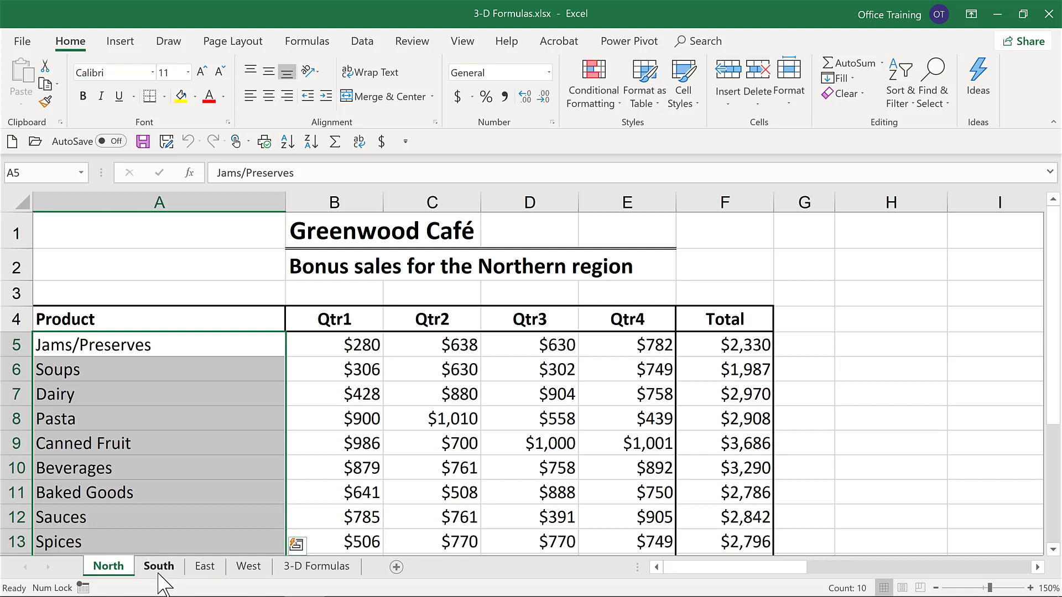
left_click(160, 569)
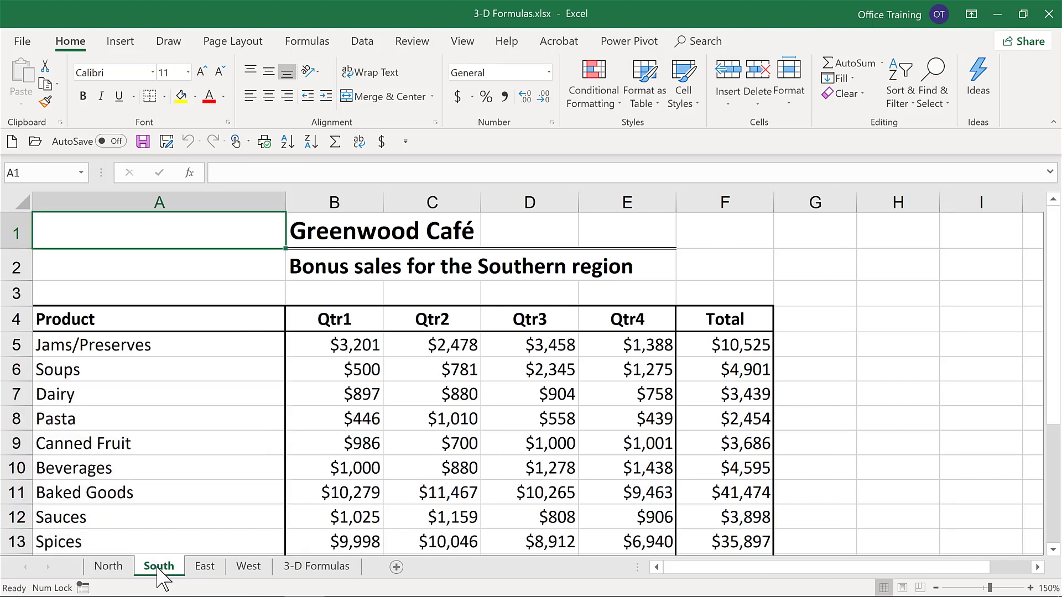
left_click(202, 568)
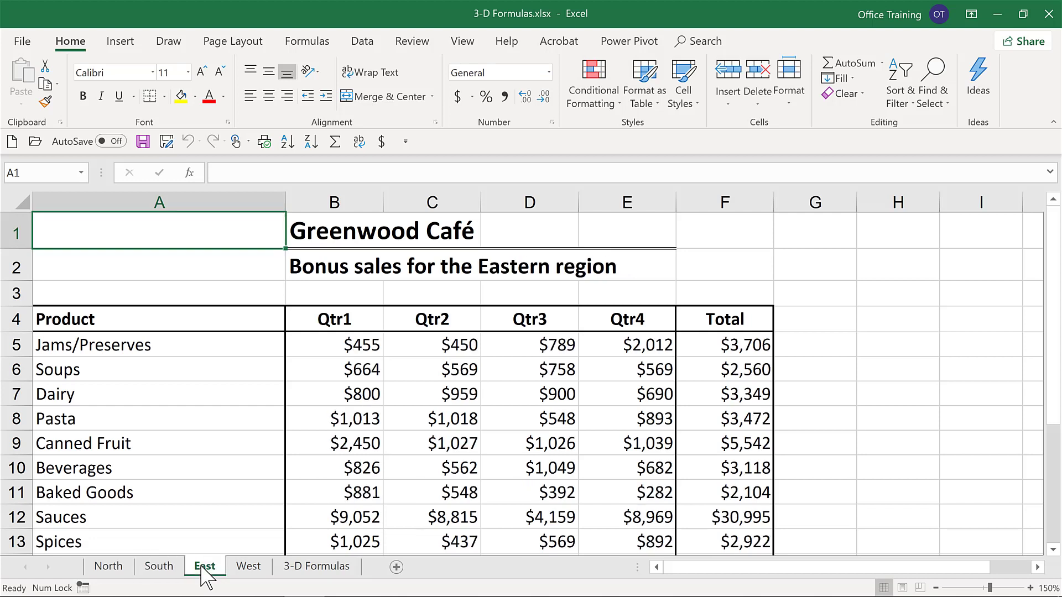
left_click(247, 568)
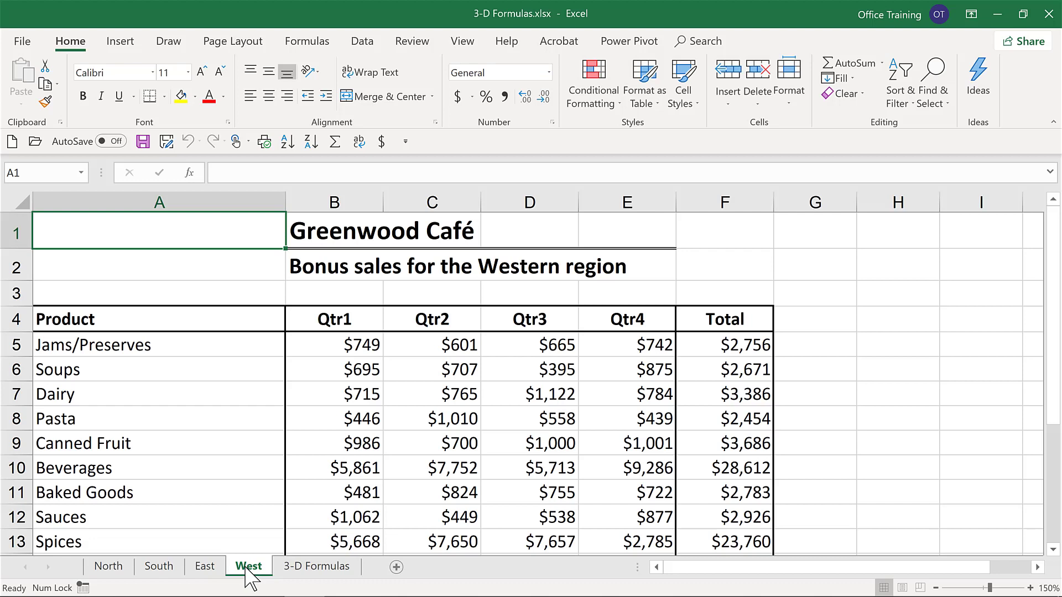
Step: Enter =SUM(North:West!B5) in B5 of the 3-D Formulas sheet, totalling $4,684
left_click(342, 572)
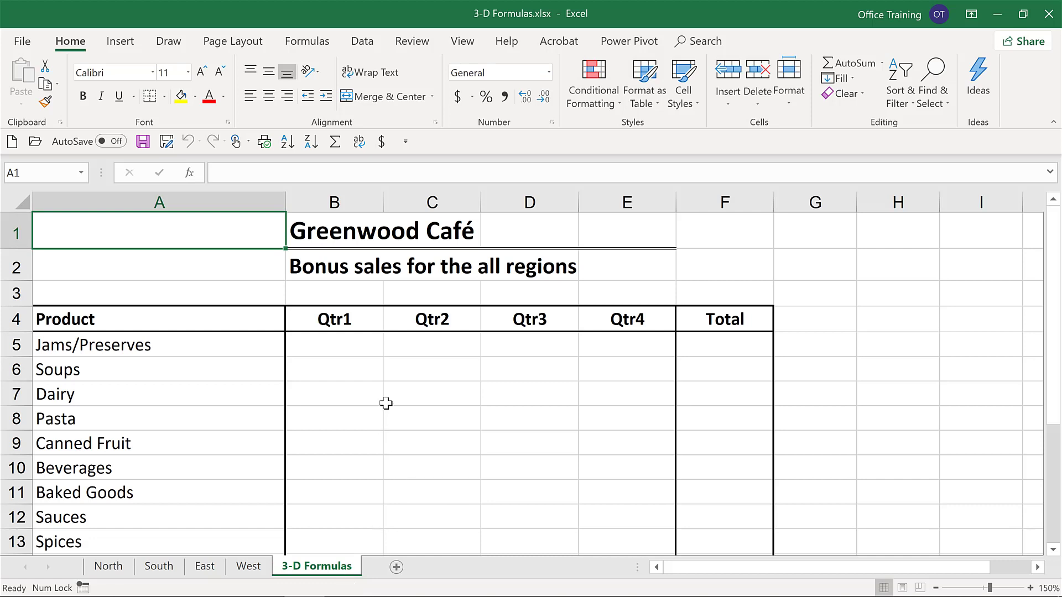
left_click(318, 351)
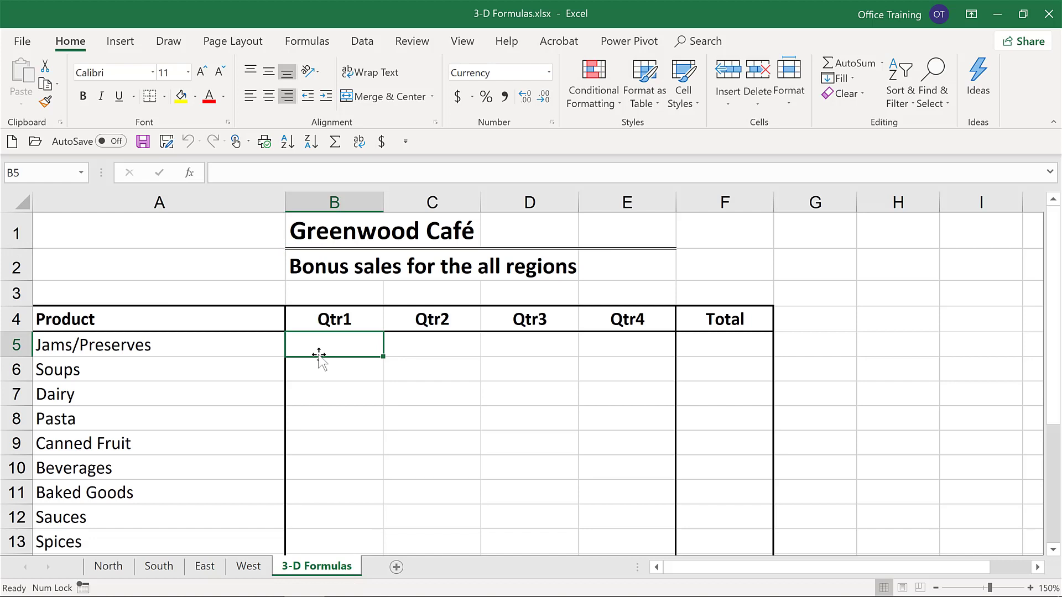
type("=")
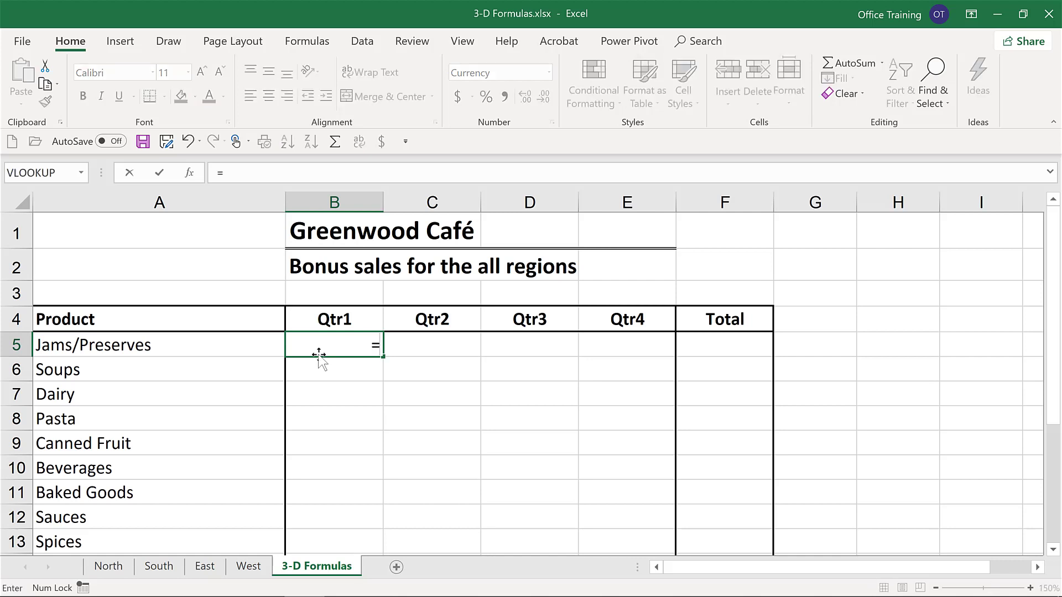
type("sum(")
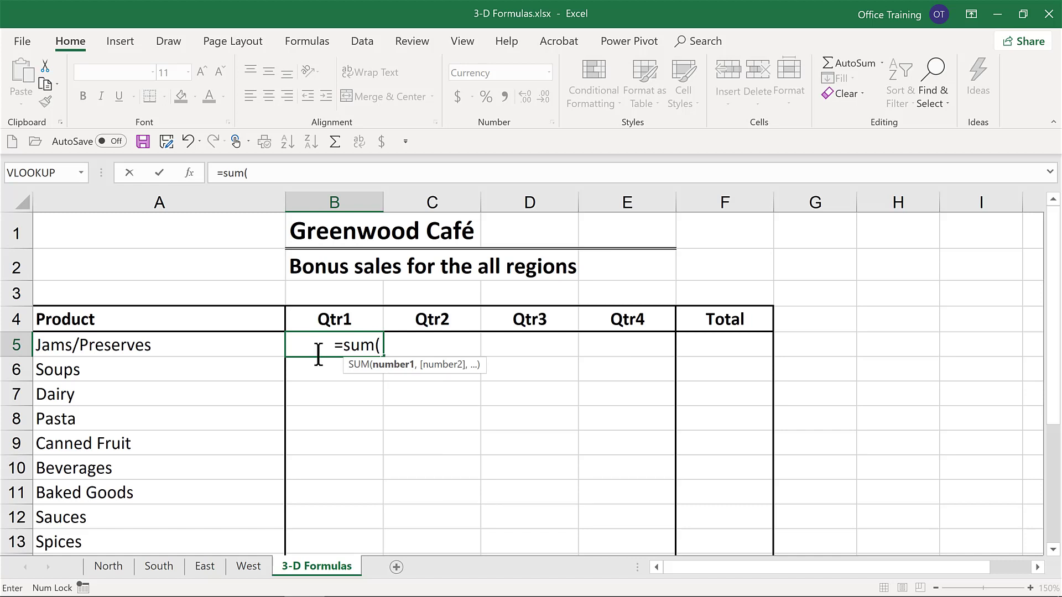
left_click(109, 568)
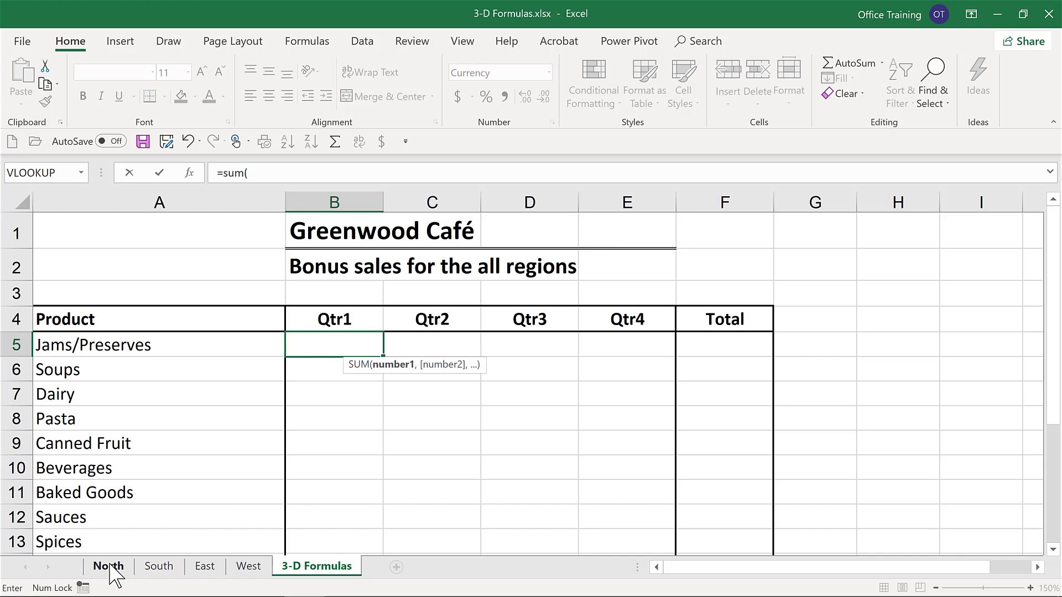
left_click(332, 345)
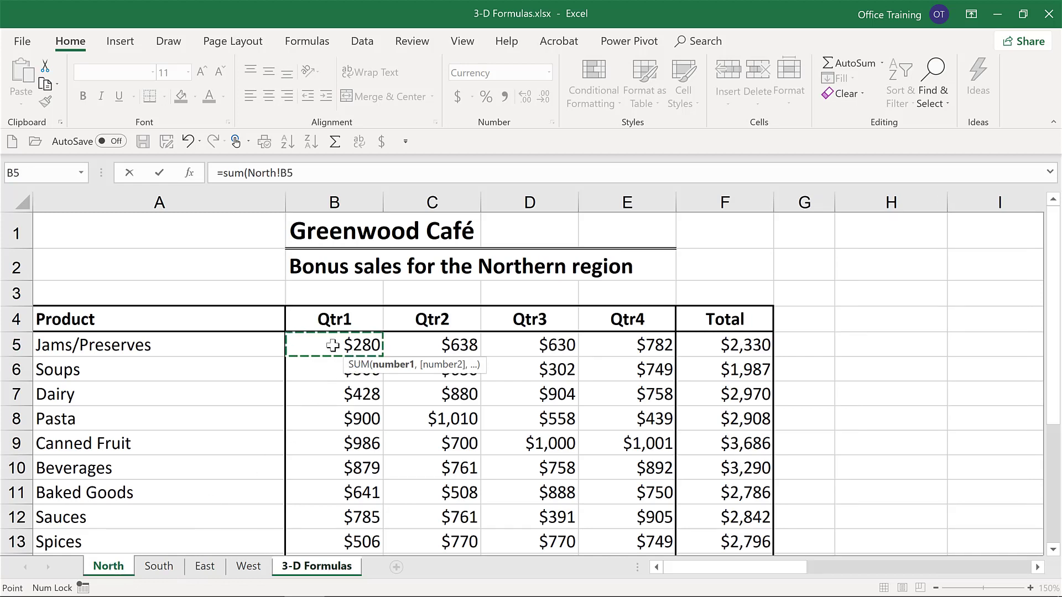
left_click(256, 576, "shift")
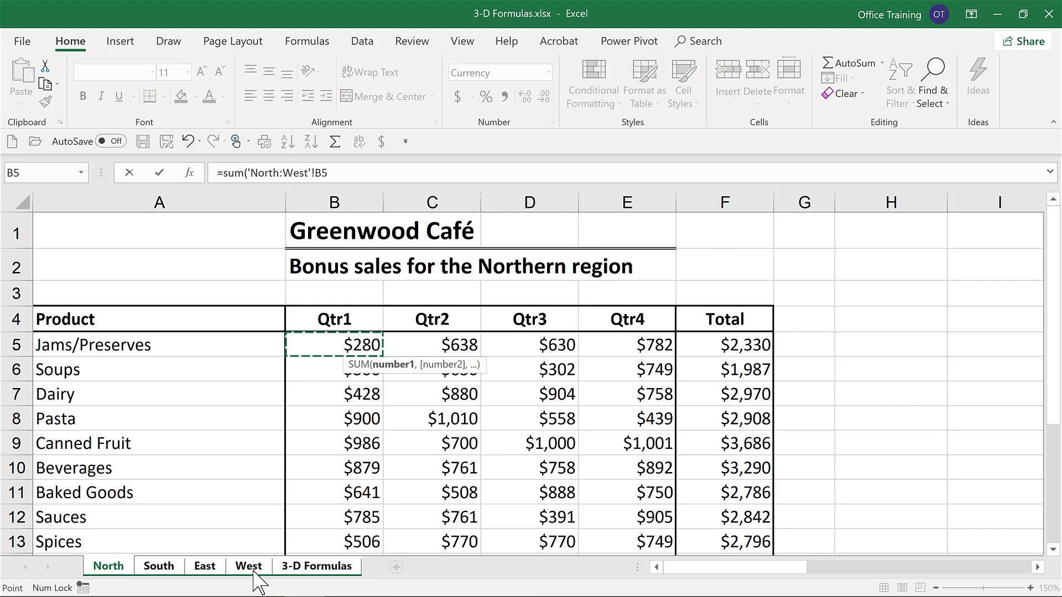
key("Return")
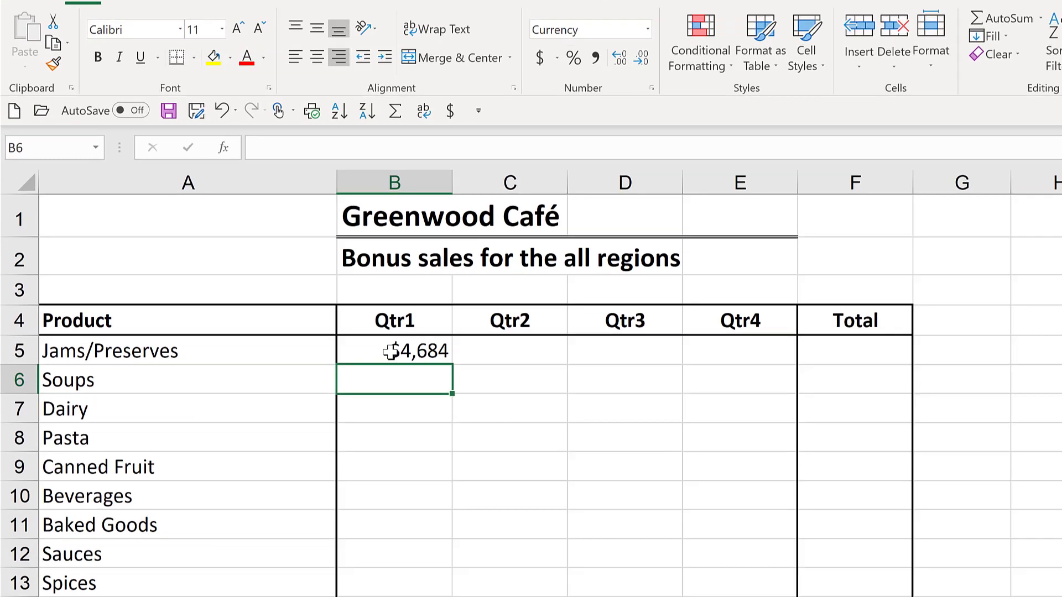
Step: Review B5's 3-D formula without changing it and scroll down the table
left_click(331, 345)
double_click(636, 376)
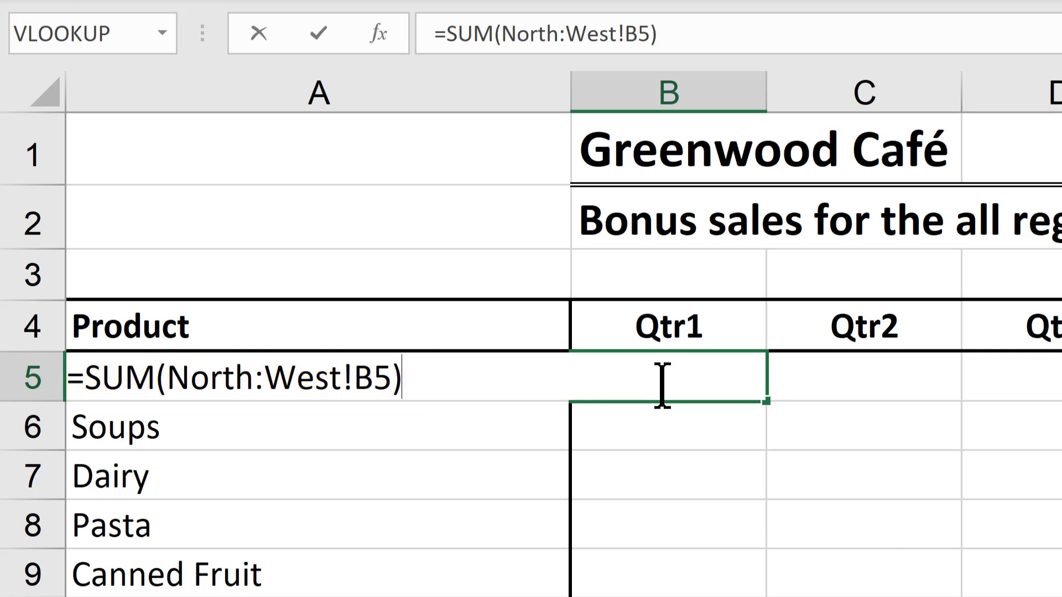
key("ctrl+Return")
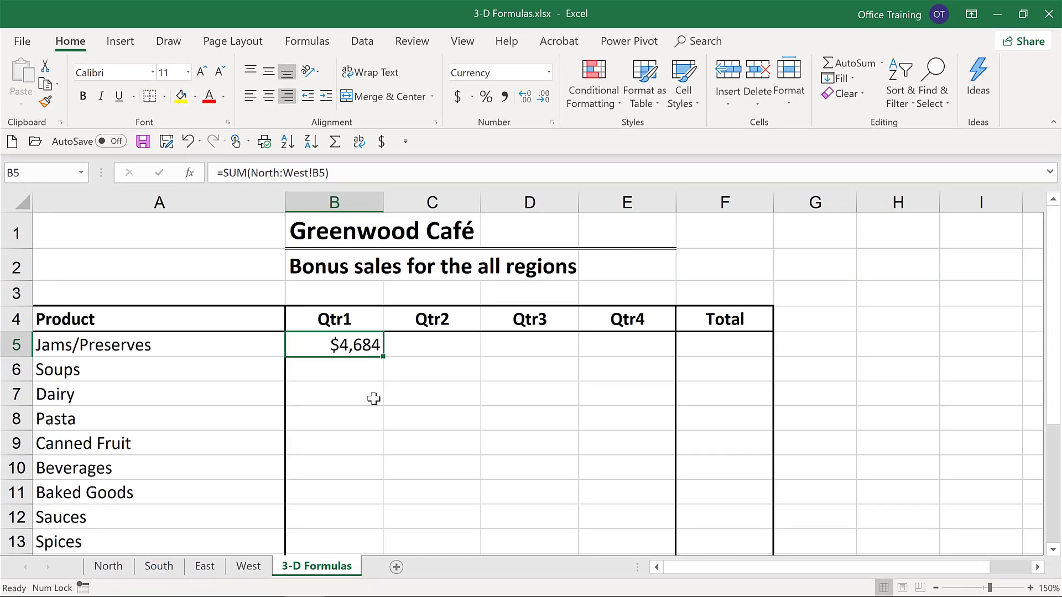
scroll(374, 400, "down", 1)
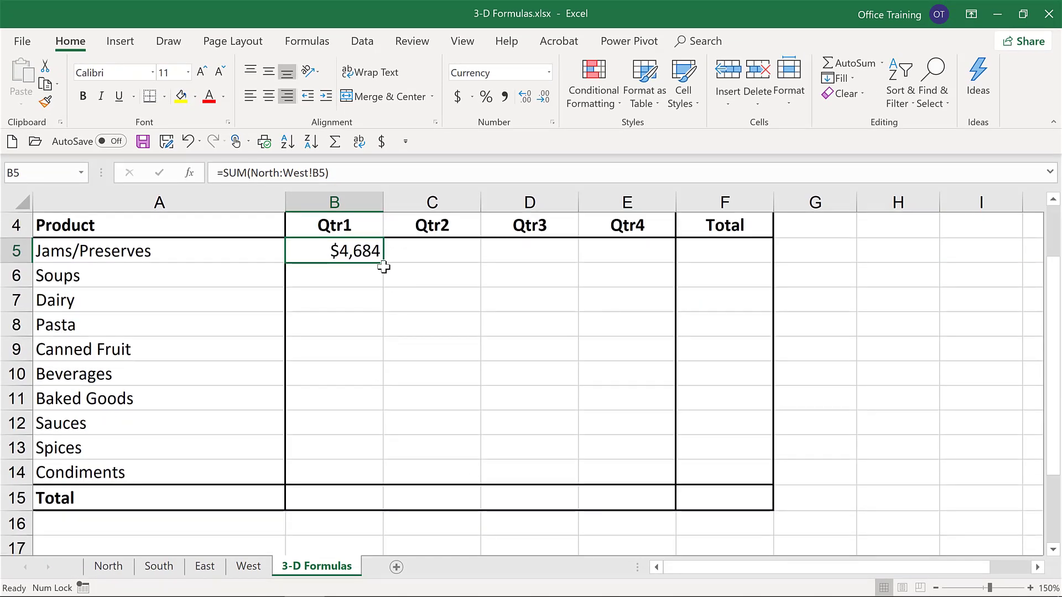
Step: Copy B5's 3-D sum through E14 and AutoSum B5:F15, reaching $332,672 in F15
left_click_drag(385, 267, 653, 463)
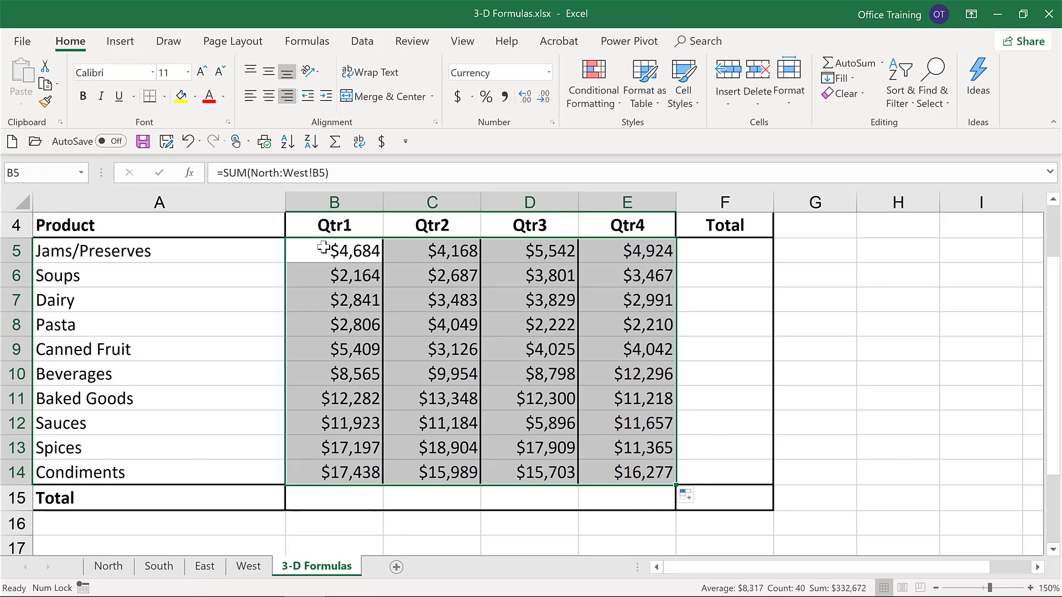
left_click_drag(324, 248, 699, 498)
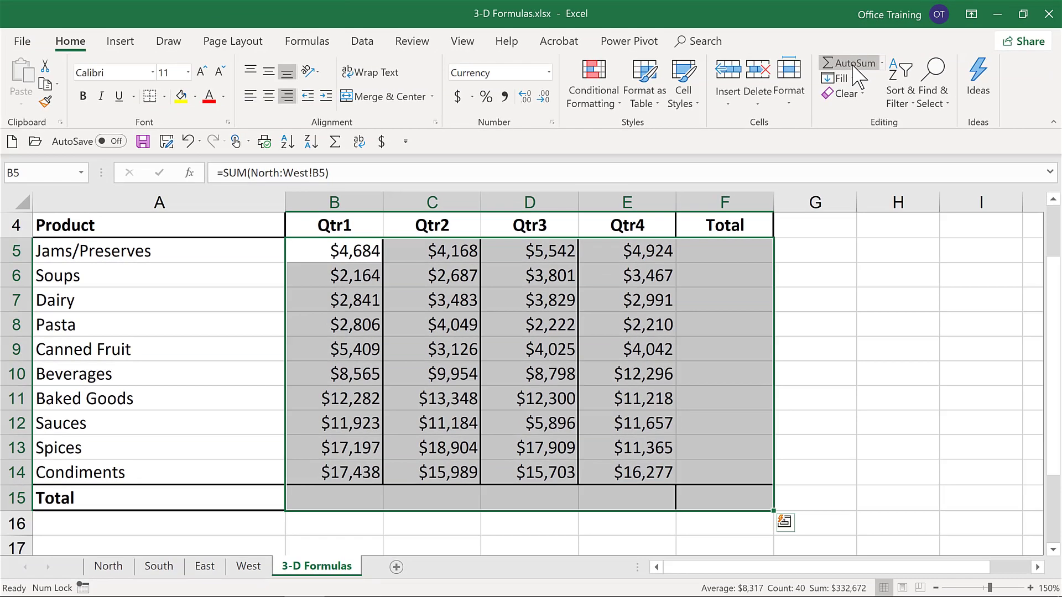
left_click(435, 193)
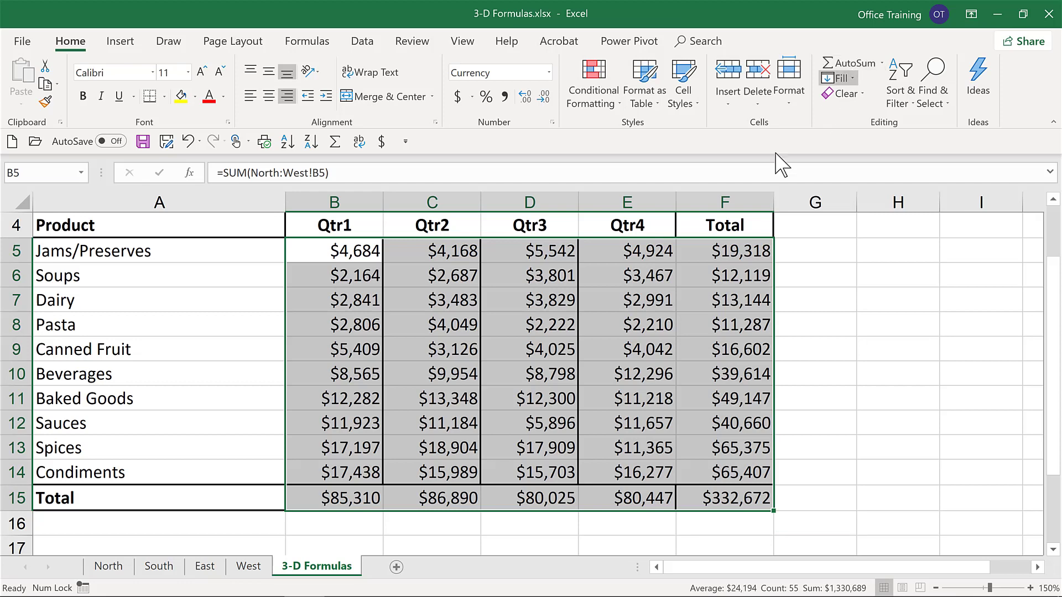
left_click_drag(632, 299, 570, 250)
left_click(733, 498)
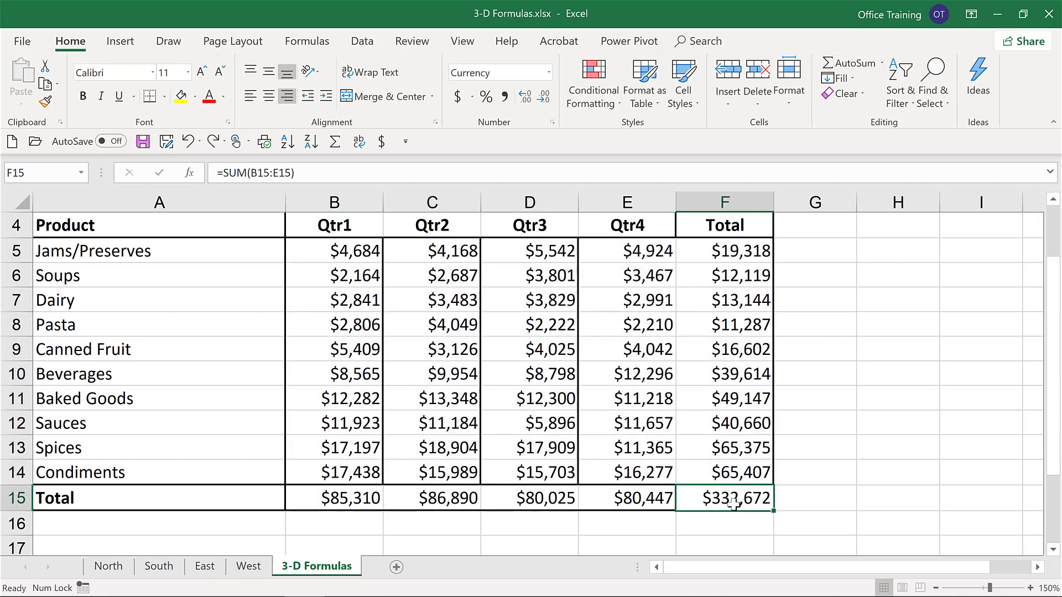
Step: Drag the South sheet ahead of North so the tabs read South, North, East, West
left_click(159, 566)
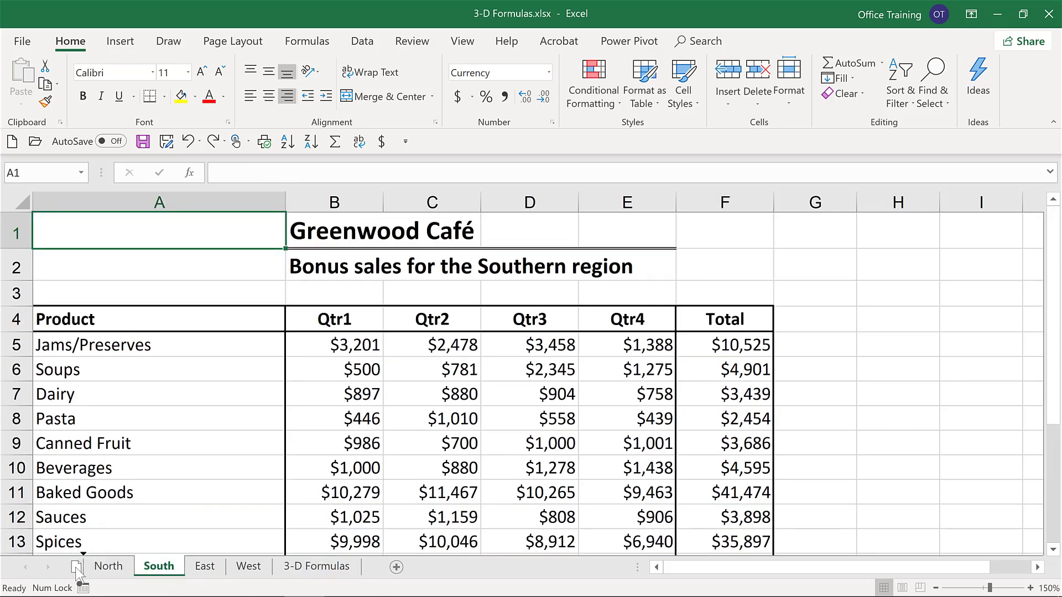
left_click_drag(77, 574, 78, 575)
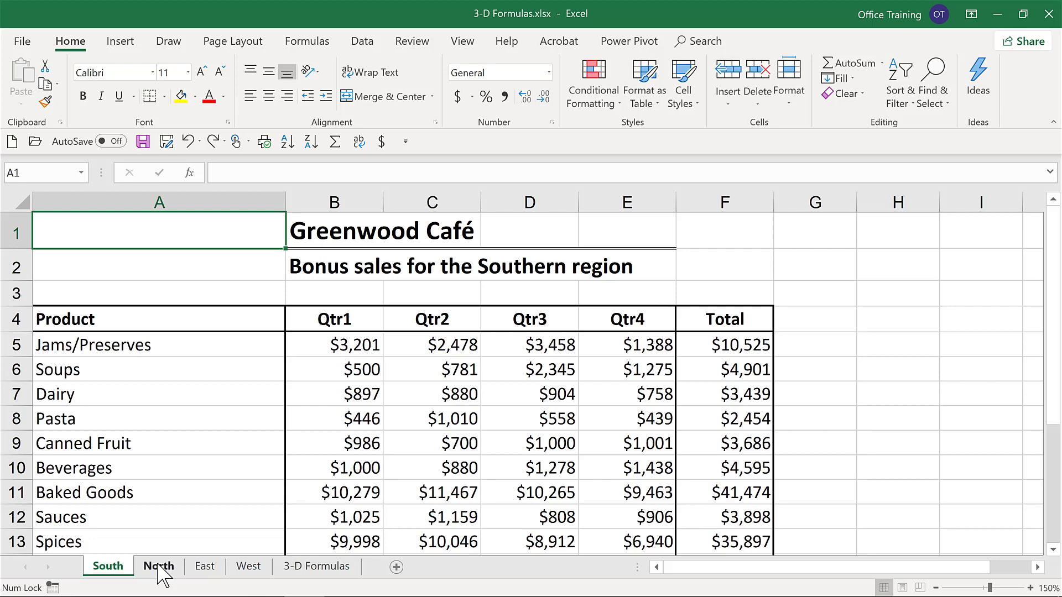
Step: Return to the 3-D Formulas sheet
left_click(310, 568)
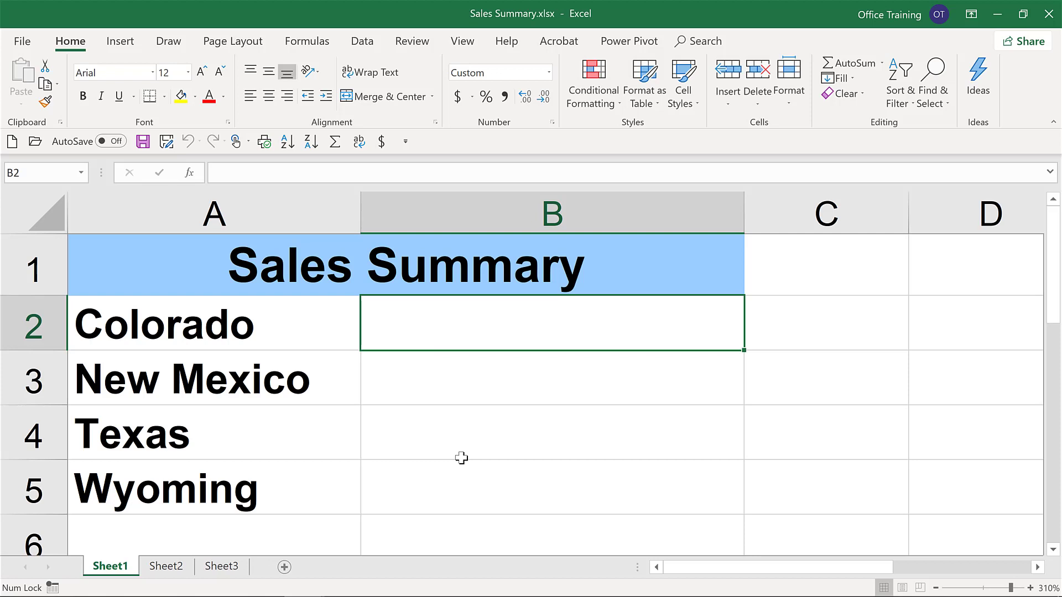
Step: In B2, enter a formula pointing to Colorado.xlsx cell I7, showing $72,450
type("=")
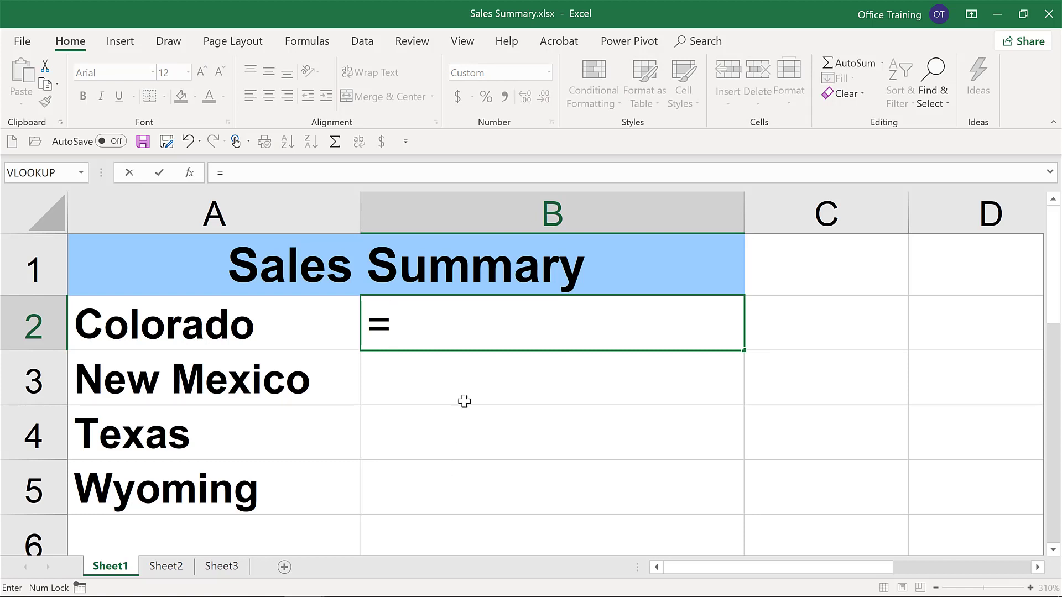
left_click(467, 42)
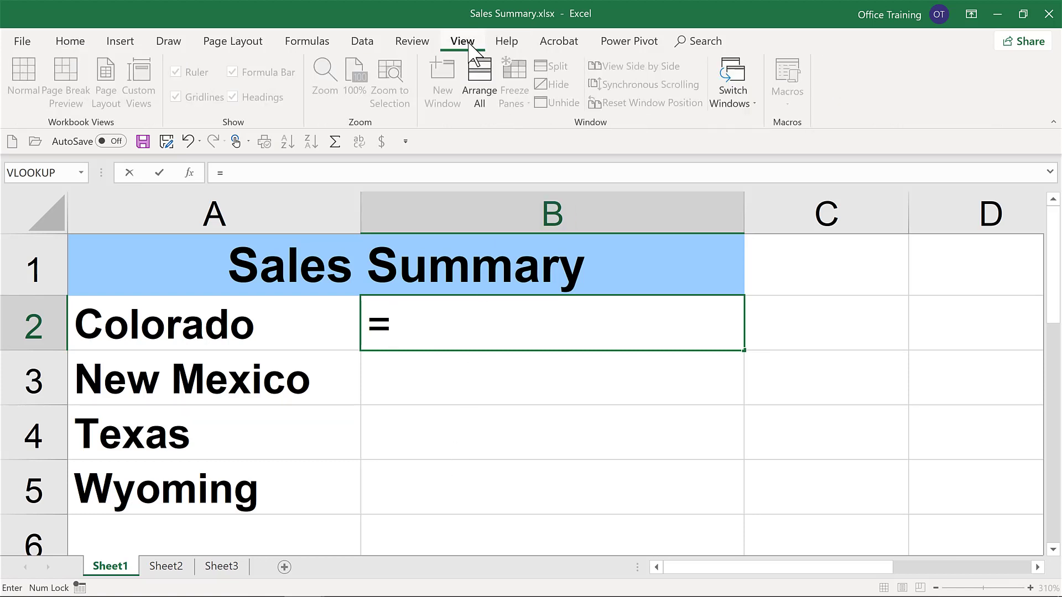
left_click(735, 100)
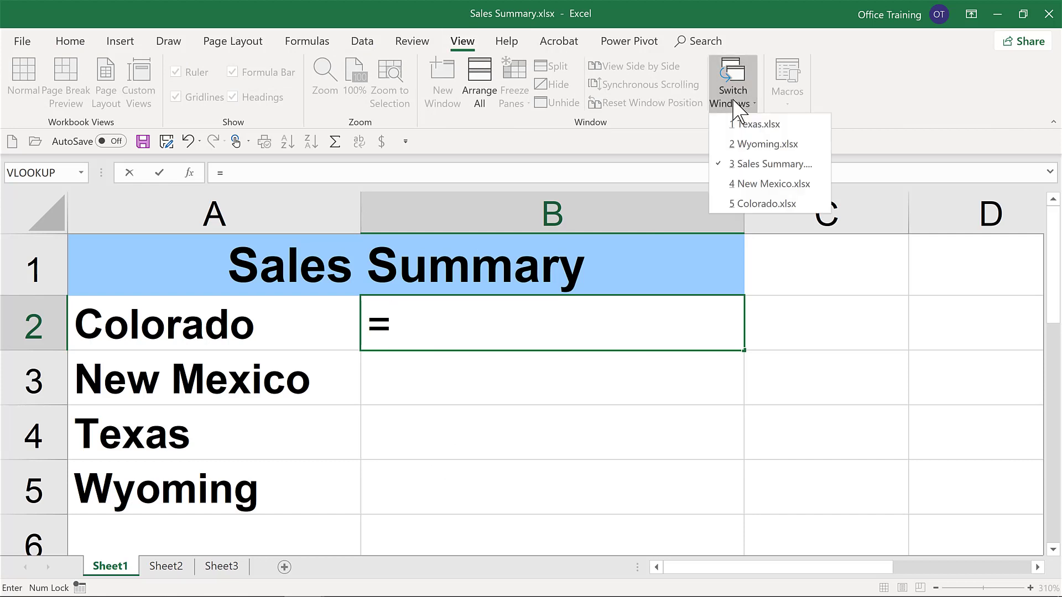
left_click(766, 204)
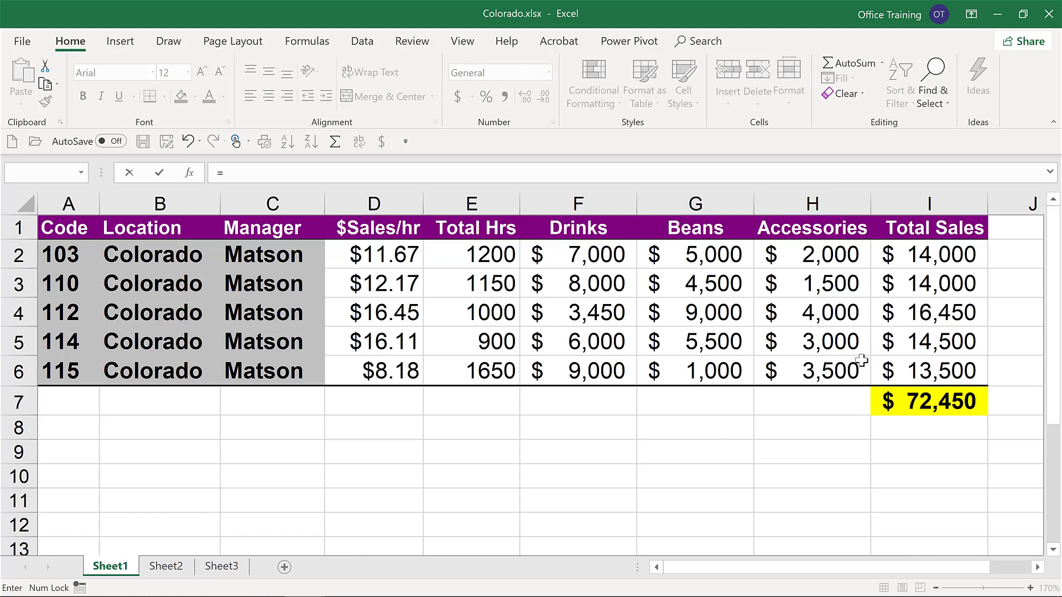
left_click(912, 402)
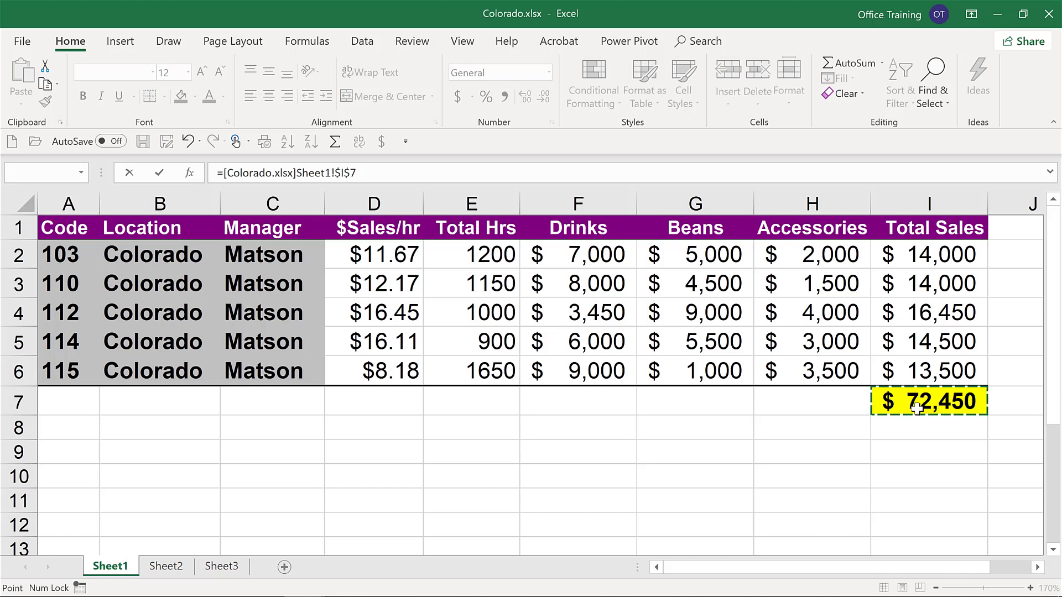
key("Return")
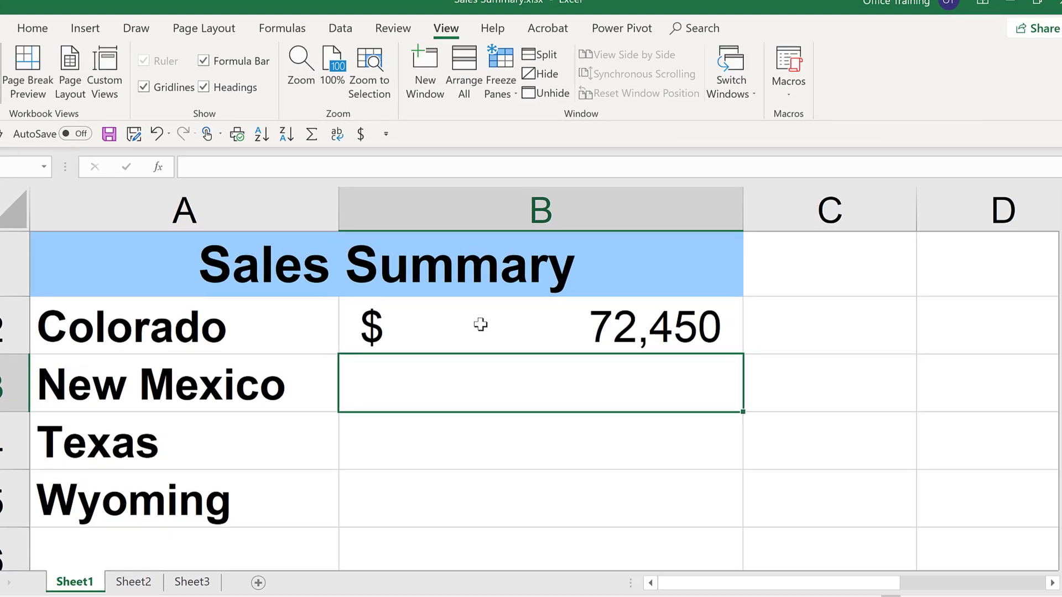
Step: Review B2's Colorado link formula, then start a new = formula in the New Mexico cell
left_click(495, 322)
double_click(495, 322)
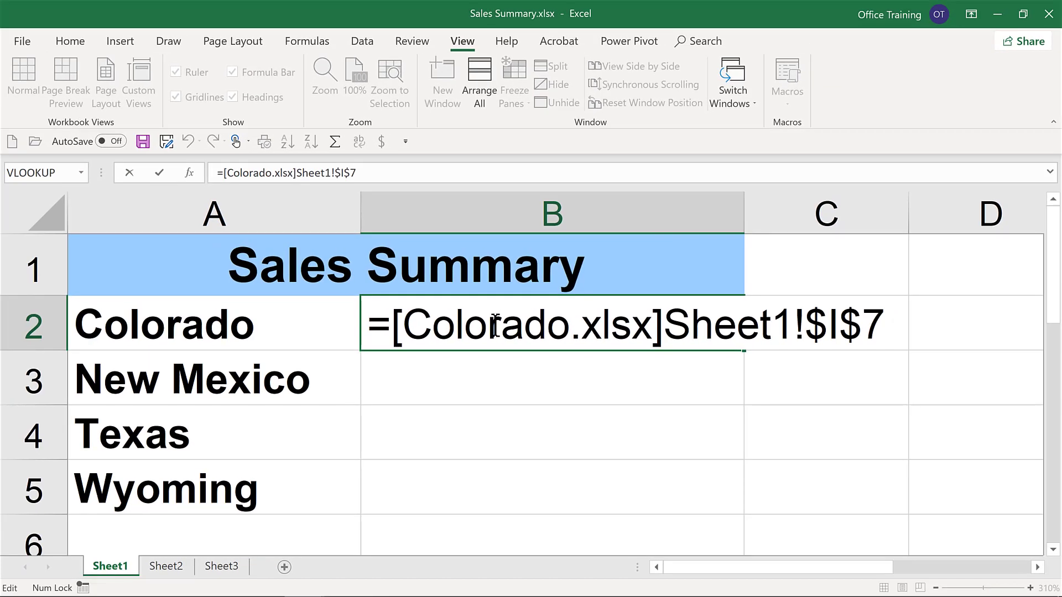
key("Return")
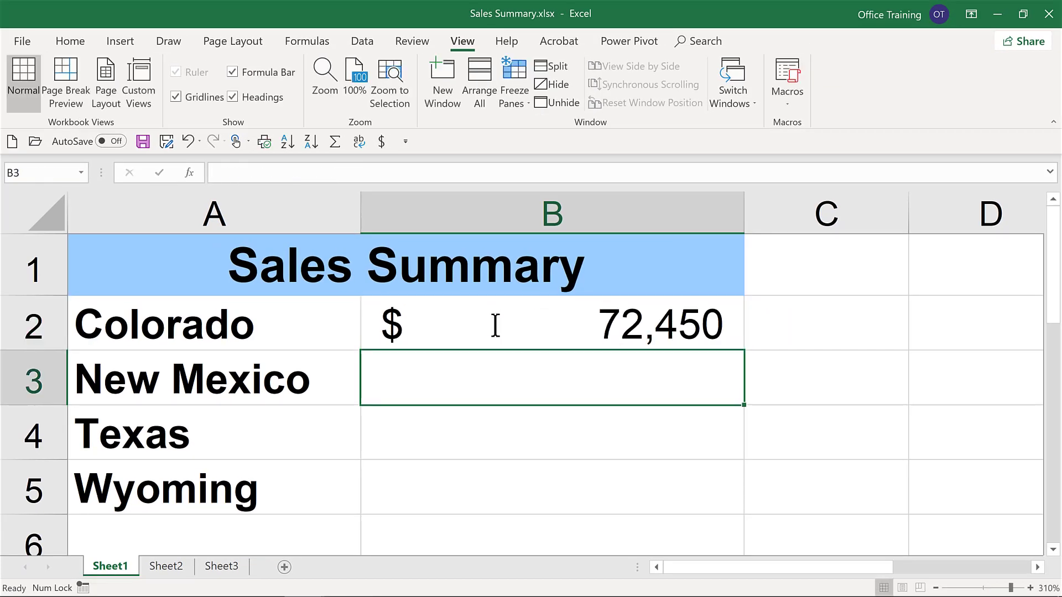
type("=")
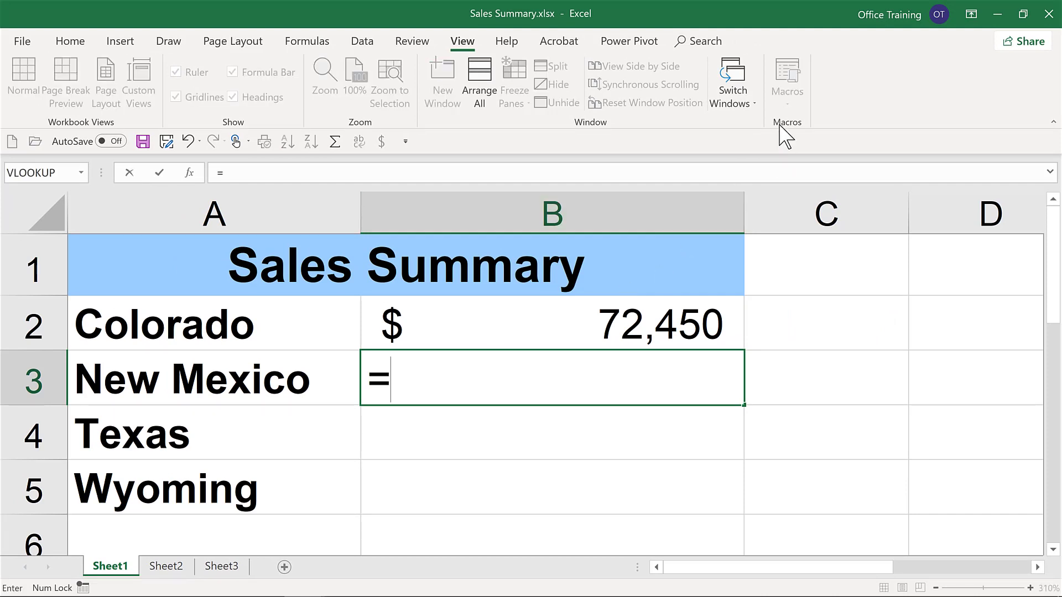
Step: Link the New Mexico row to New Mexico.xlsx cell I7, showing $64,450
left_click(736, 103)
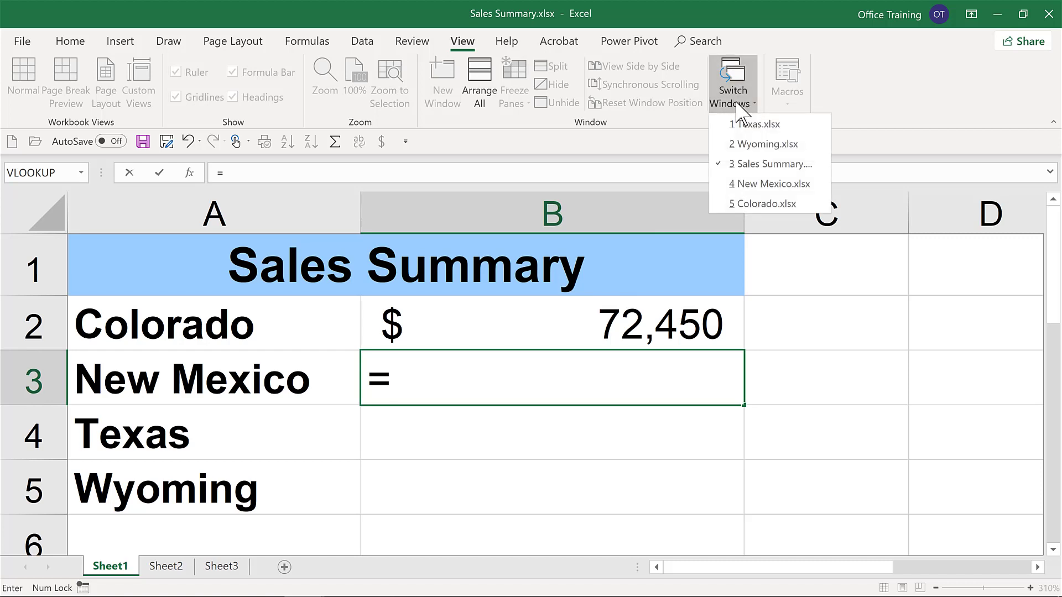
left_click(763, 184)
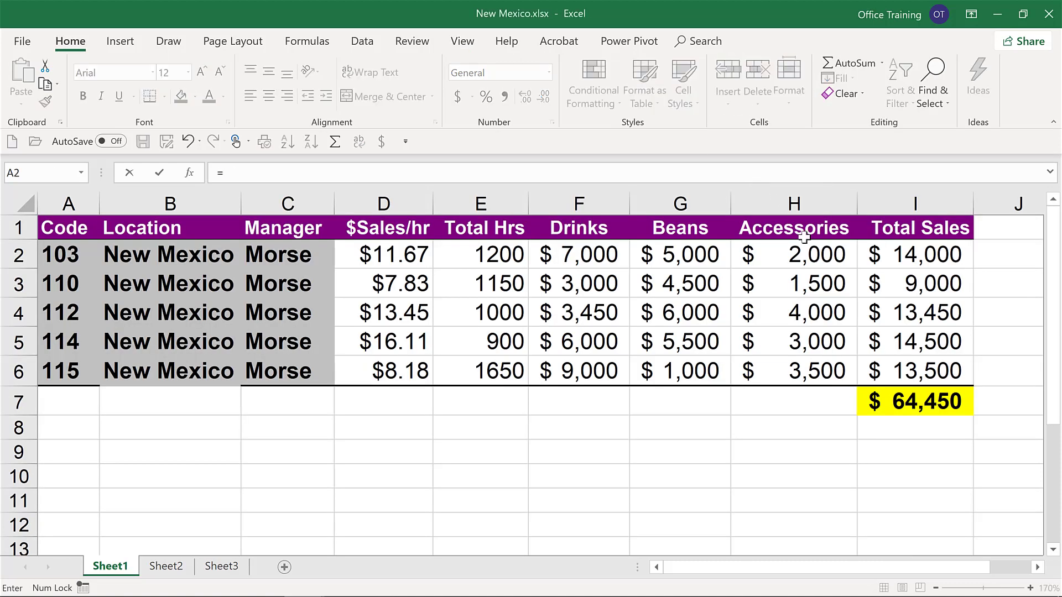
left_click(921, 404)
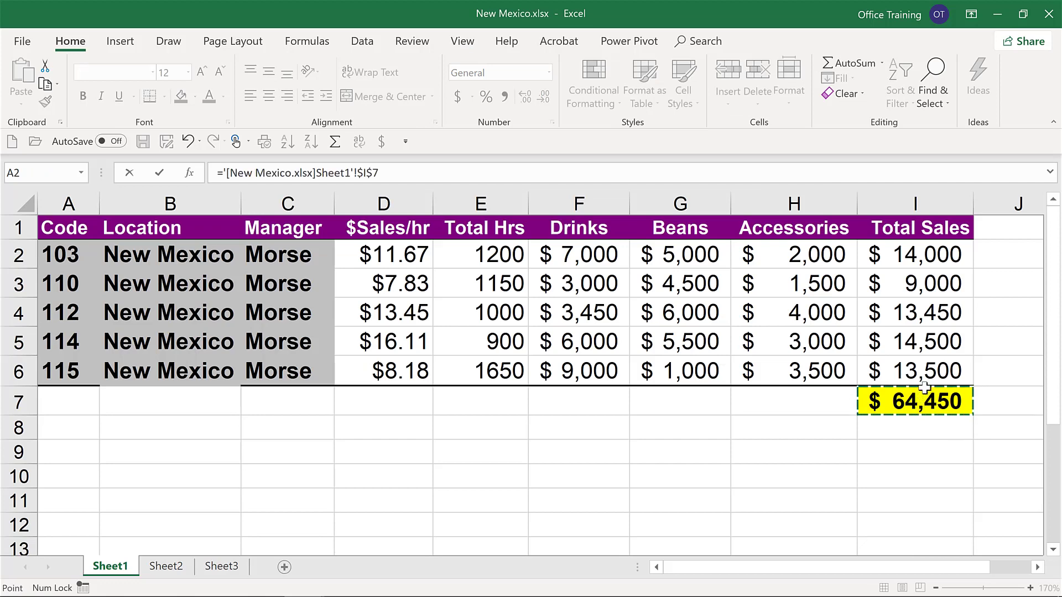
key("alt+Tab")
key("Return")
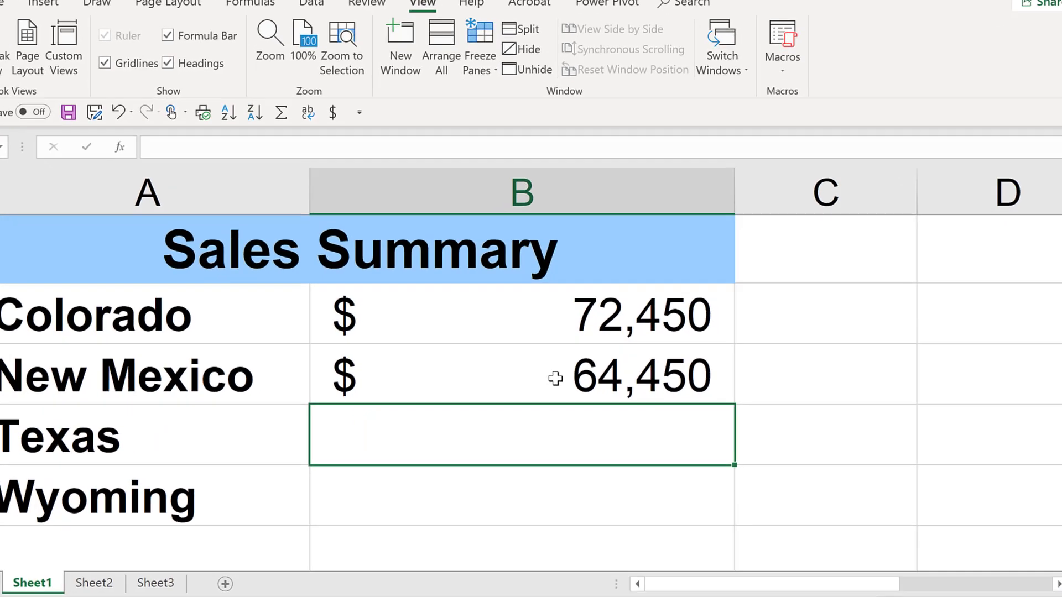
Step: Review the New Mexico link formula and confirm it unchanged
left_click(582, 382)
double_click(583, 382)
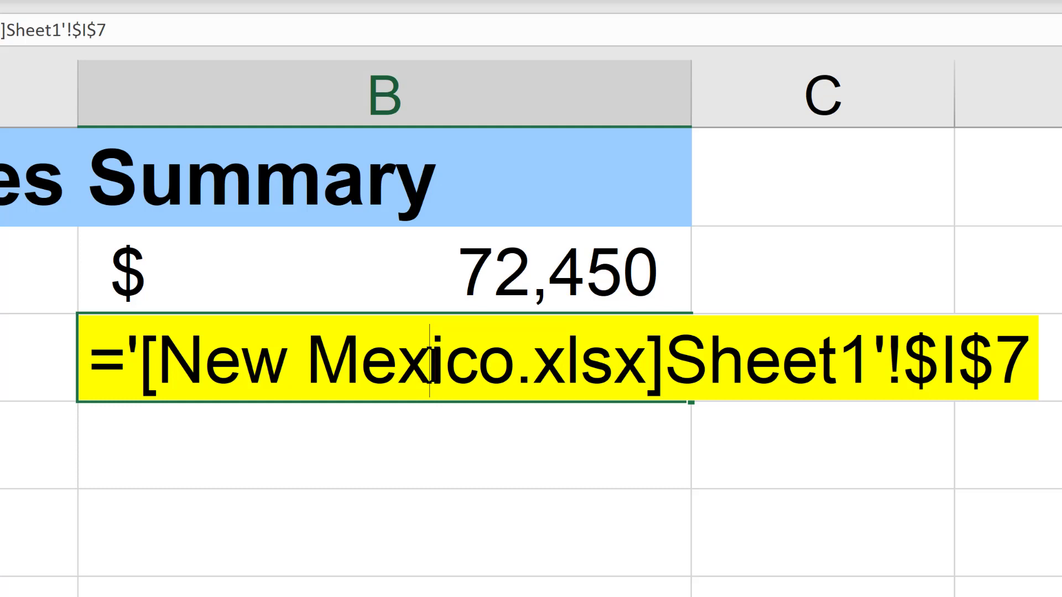
key("Return")
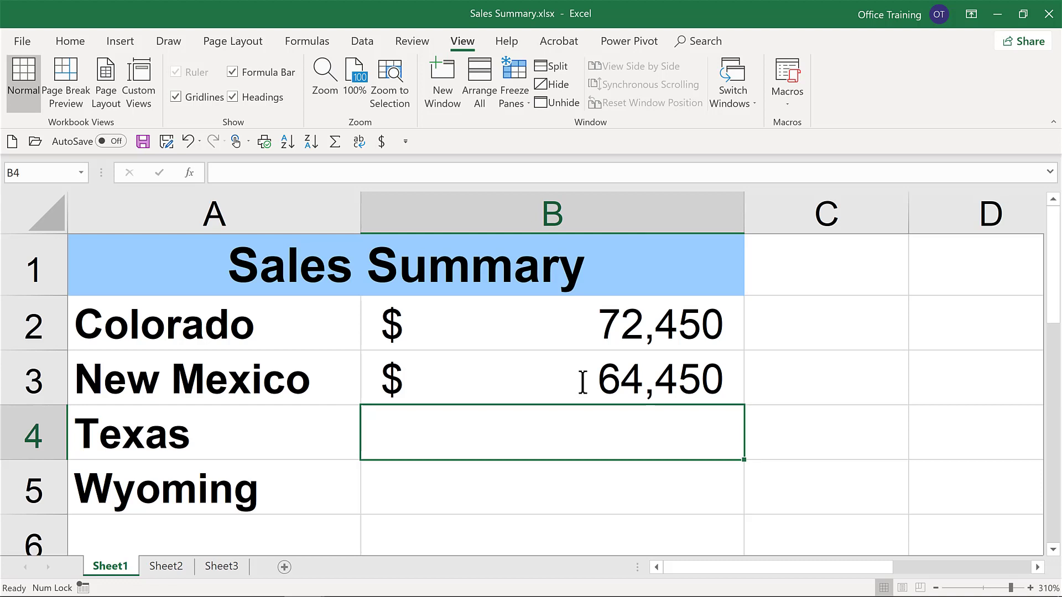
Step: Copy Texas.xlsx's I7 total of $64,450 and go back to the Sales Summary workbook
left_click(735, 104)
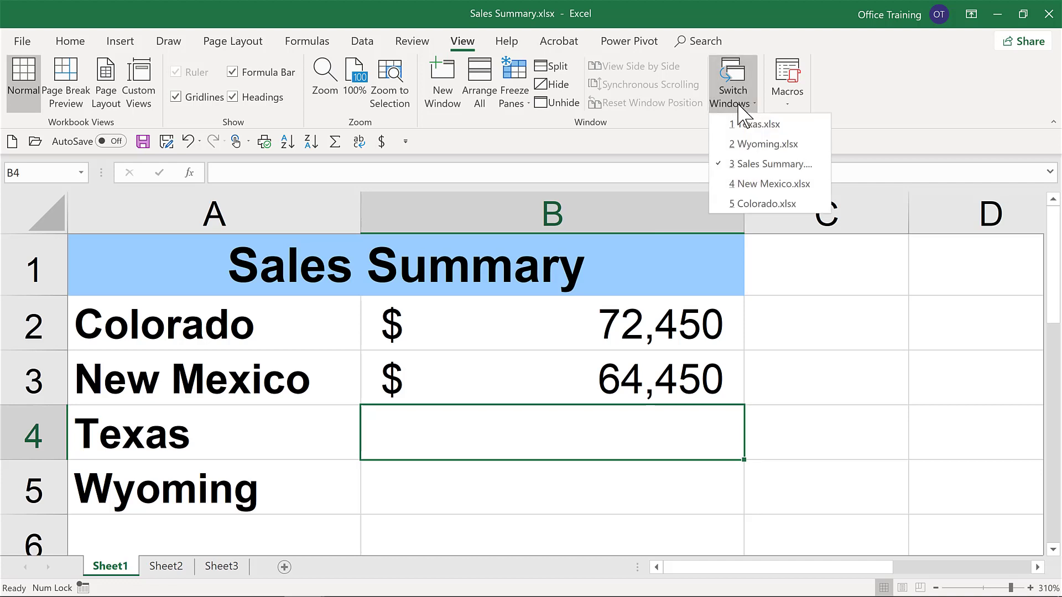
left_click(749, 125)
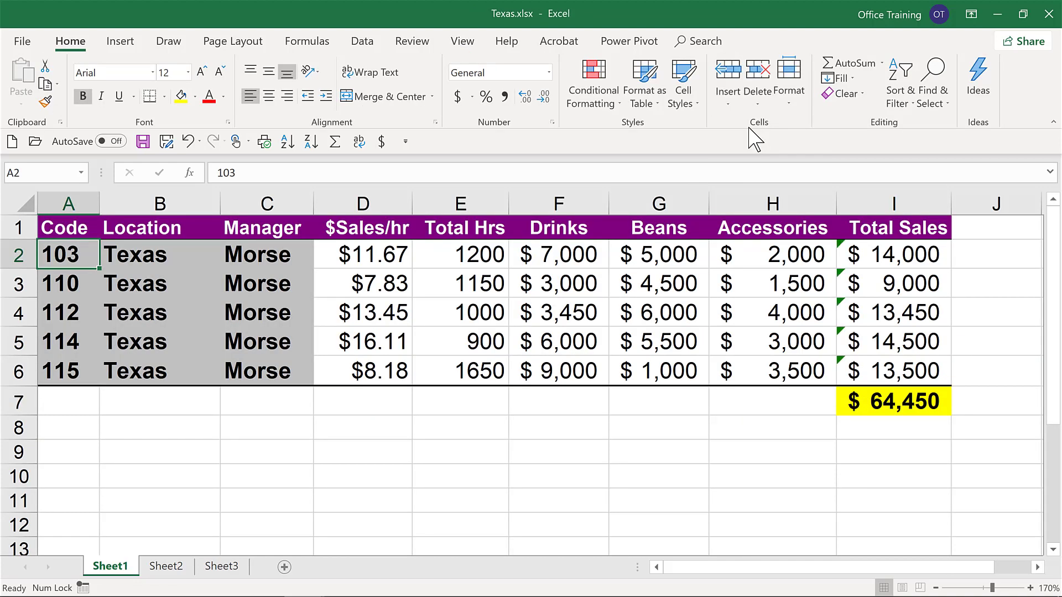
left_click(902, 394)
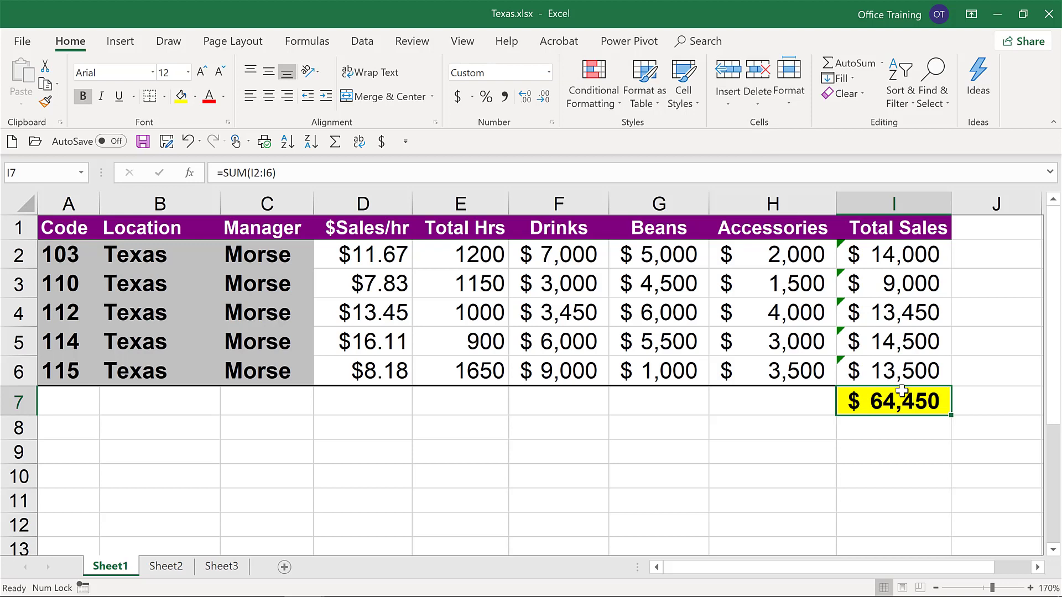
key("ctrl+c")
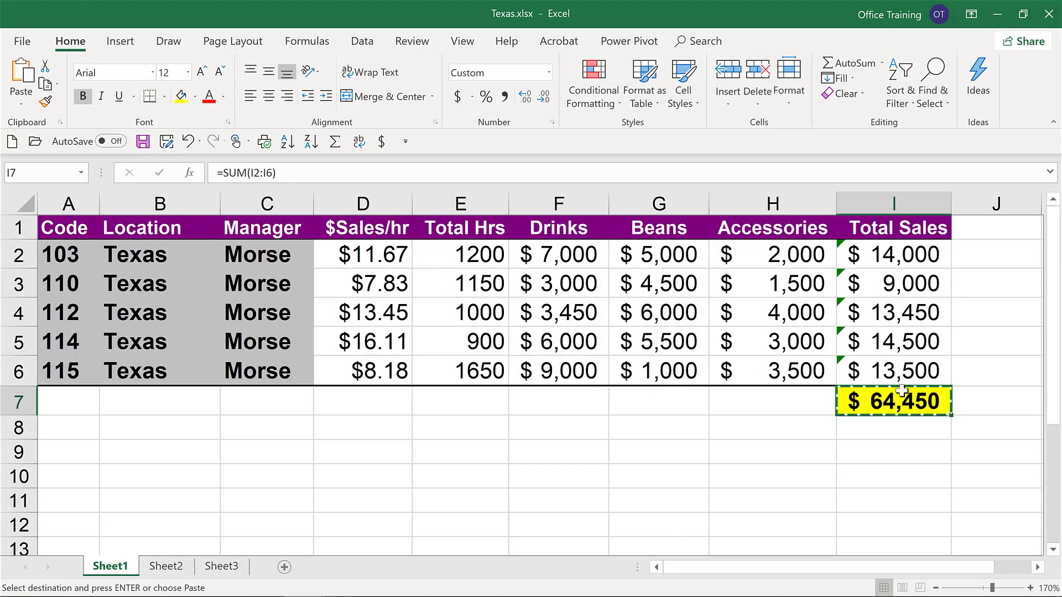
mouse_move(191, 595)
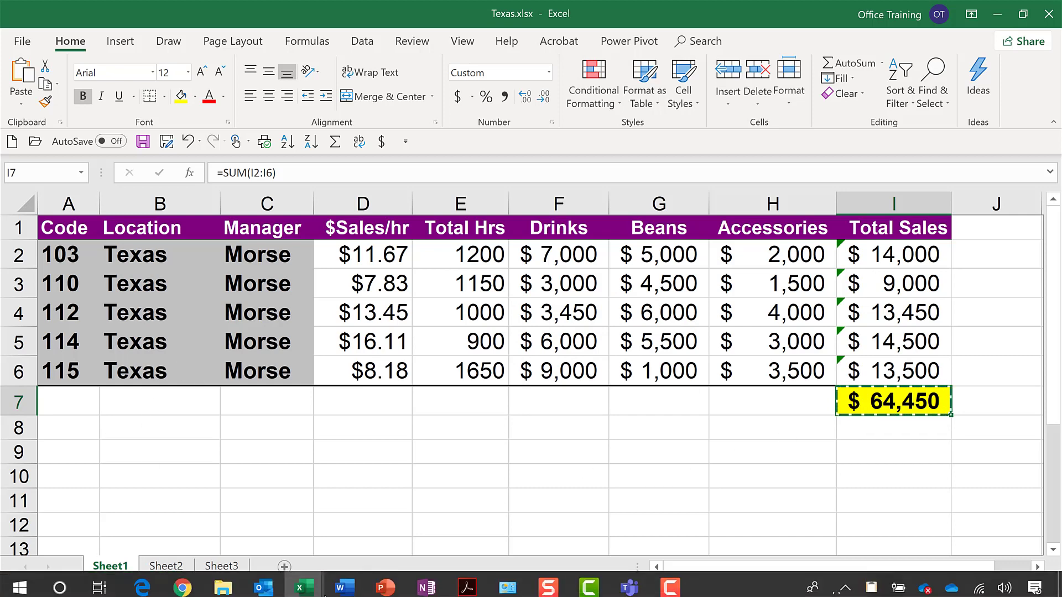
mouse_move(306, 591)
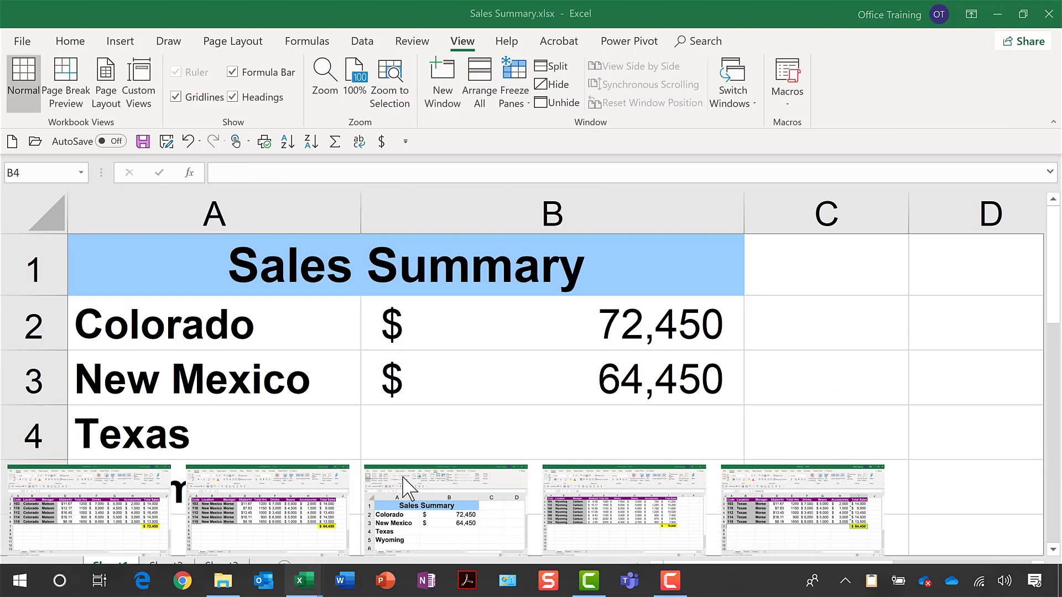
left_click(407, 487)
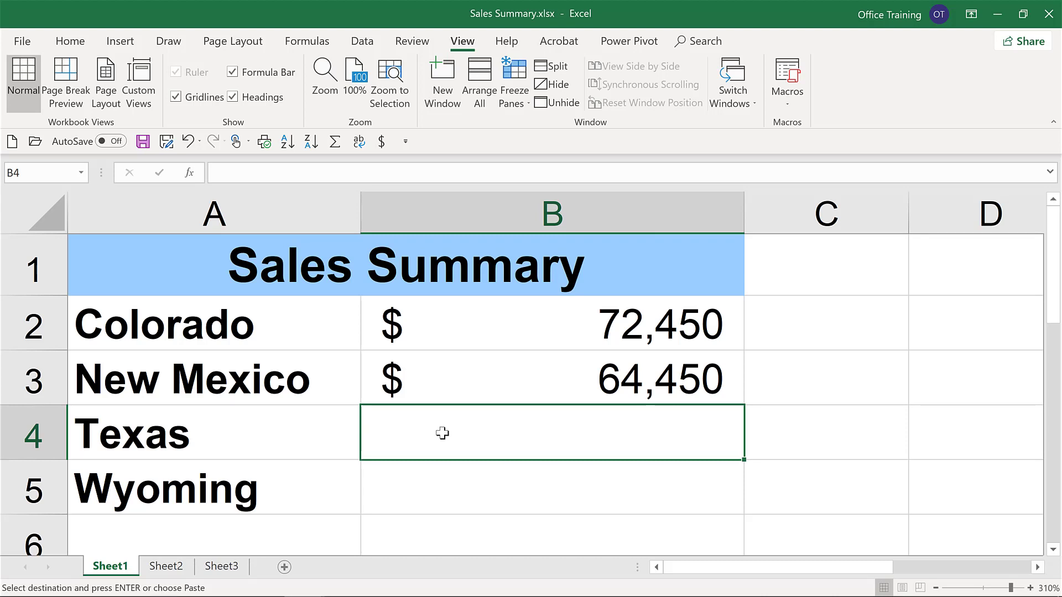
Step: Paste Link the Texas total into B4, creating =[Texas.xlsx]Sheet1!$I$7
right_click(442, 433)
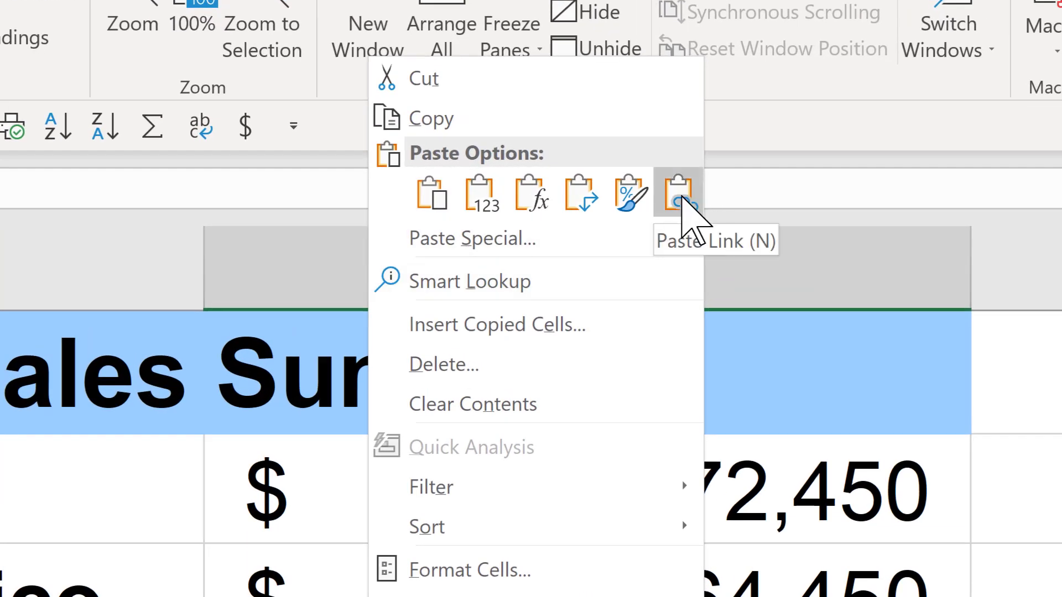
left_click(679, 194)
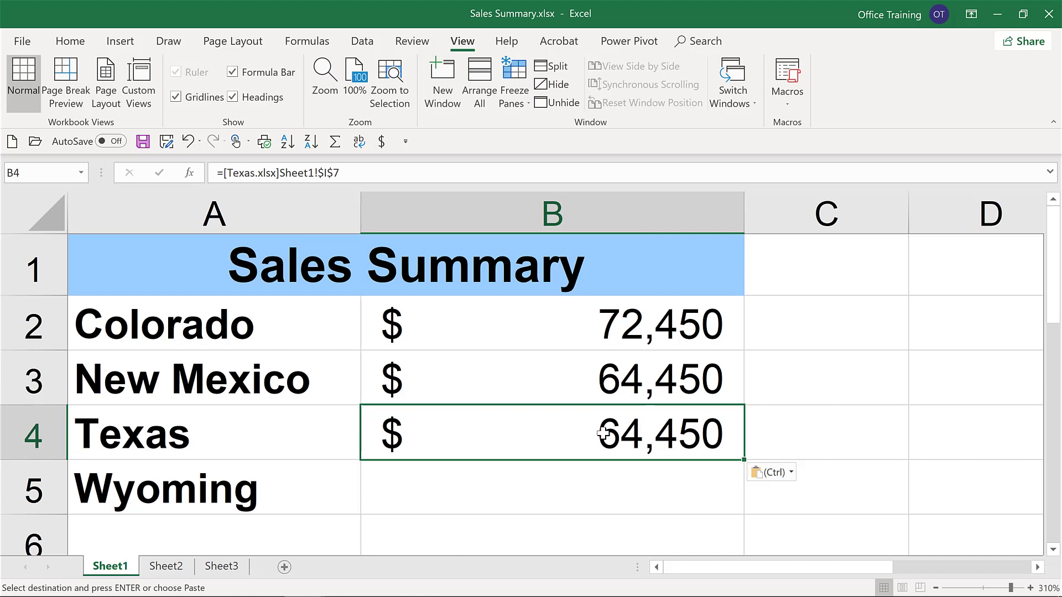
Step: Enter =SUM of Wyoming.xlsx I2:I8 in B5, giving $76,850
key("Down")
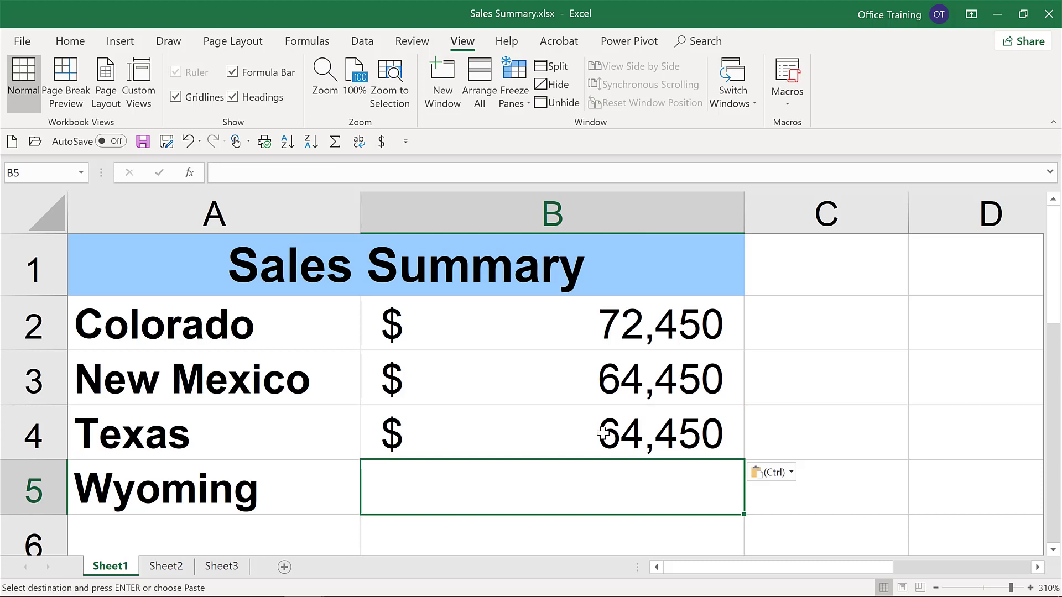
key("Escape")
type("=")
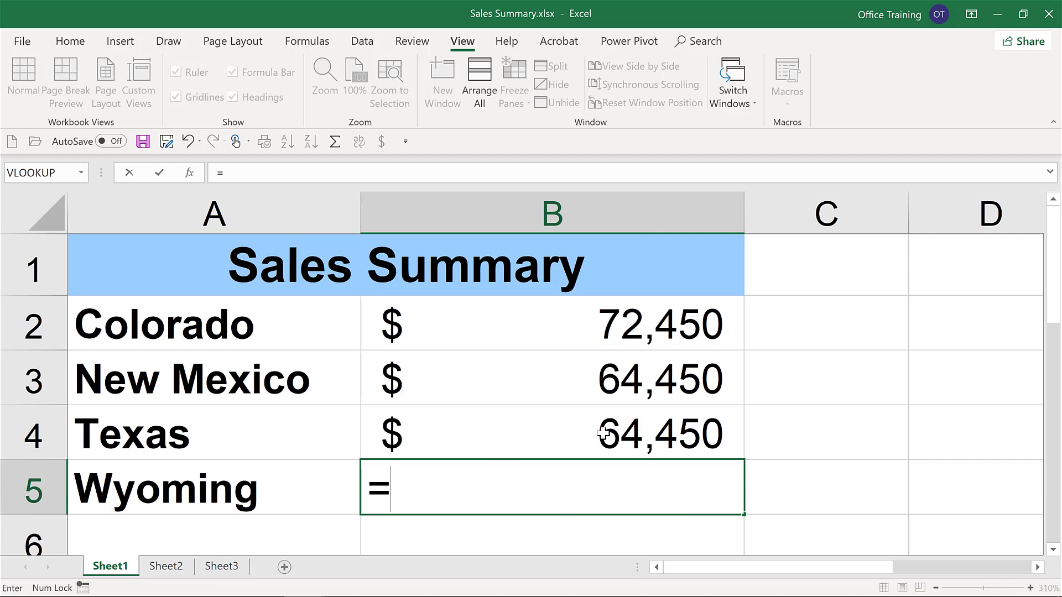
type("su")
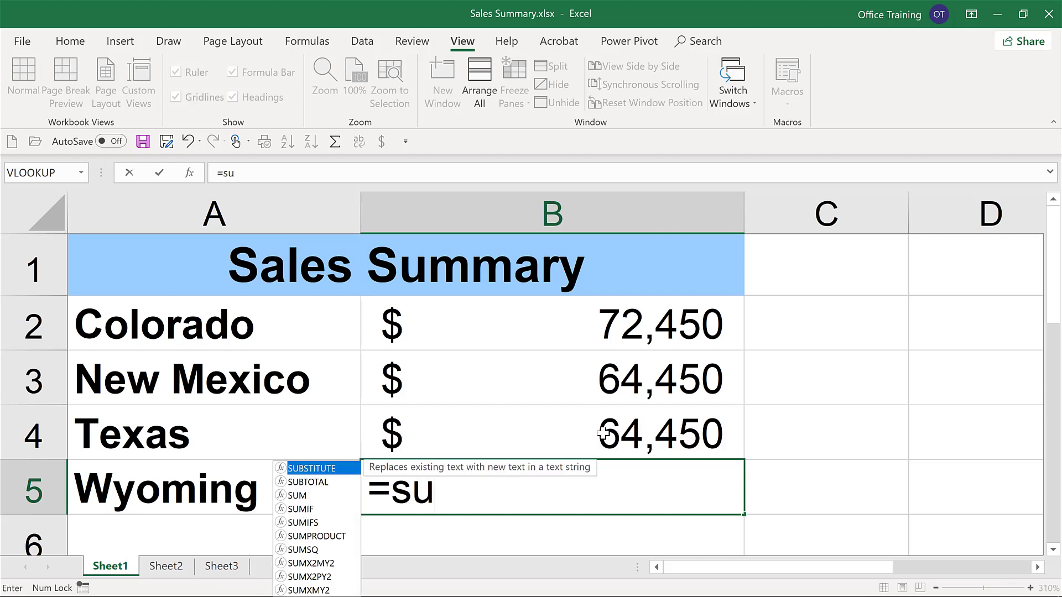
type("m(")
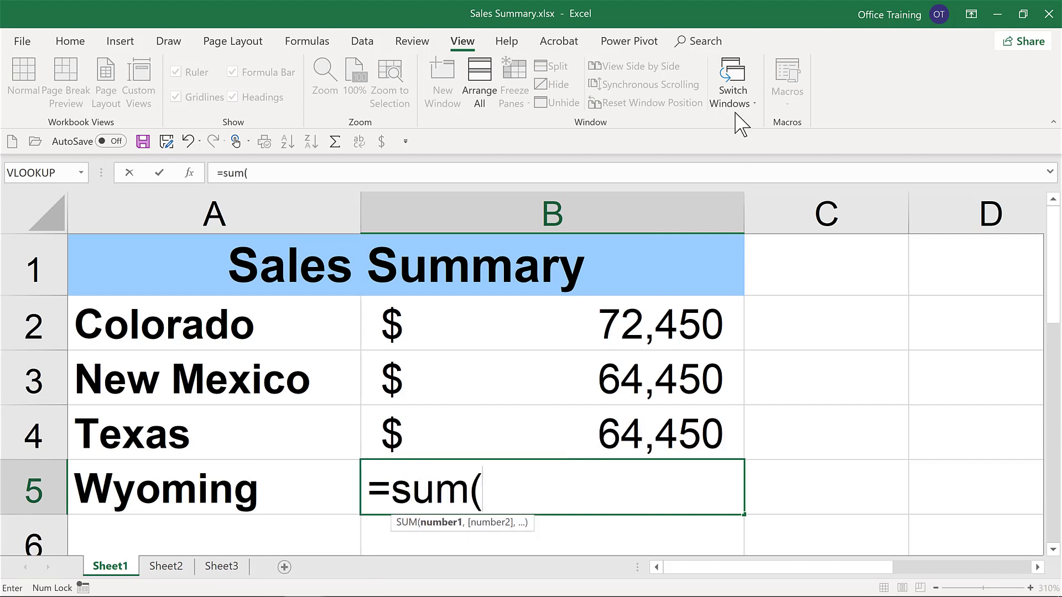
left_click(736, 106)
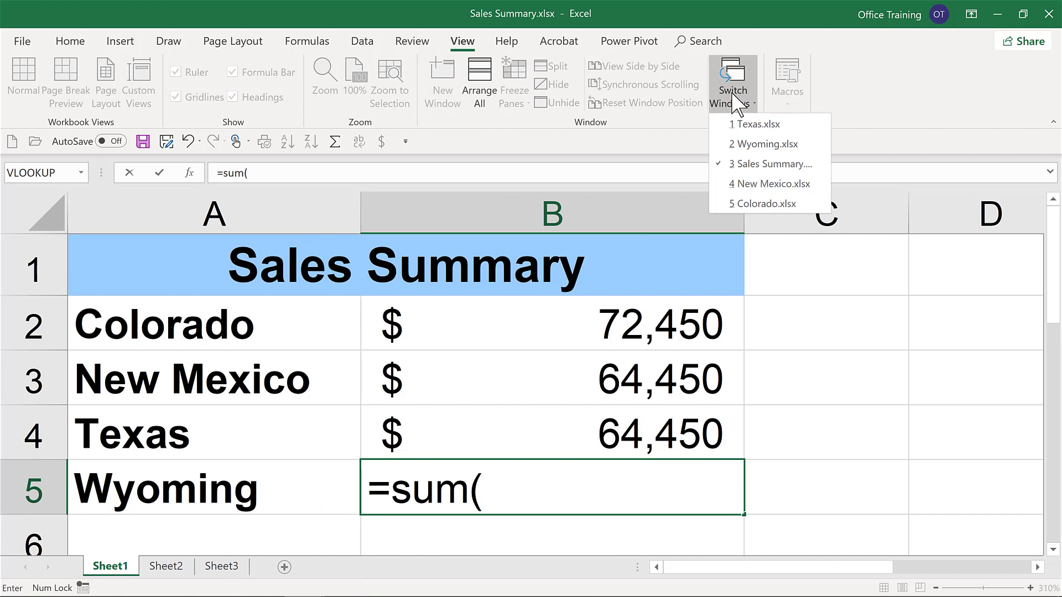
left_click(745, 145)
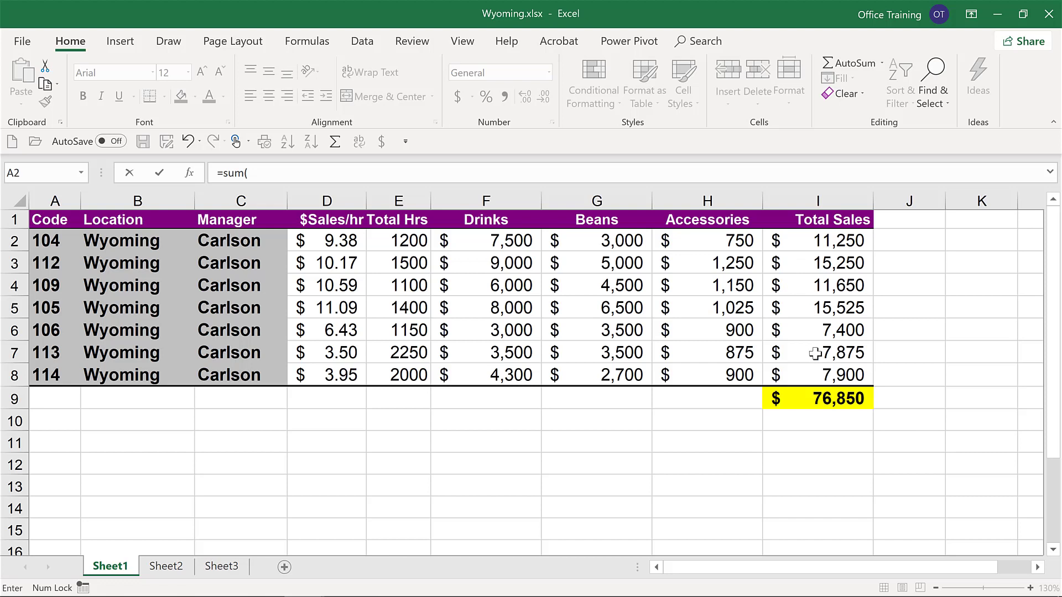
left_click_drag(827, 240, 808, 371)
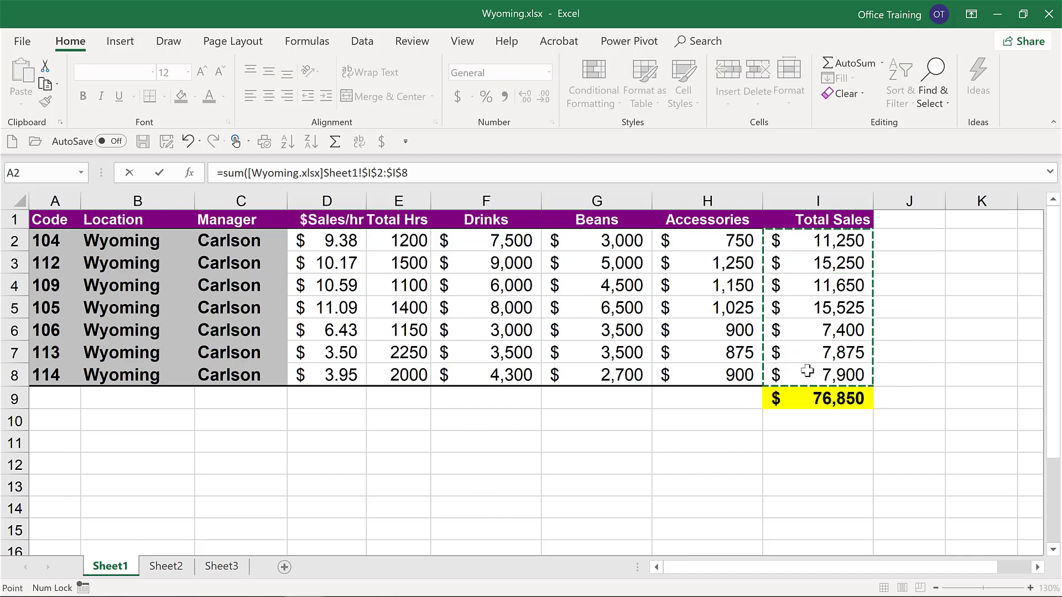
key("ctrl+Tab")
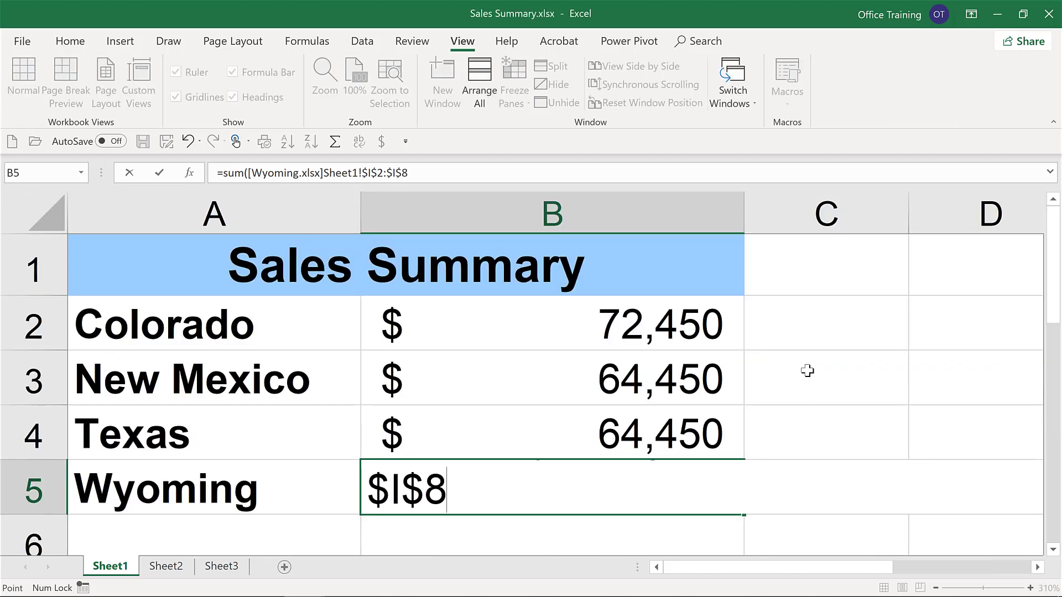
key("Return")
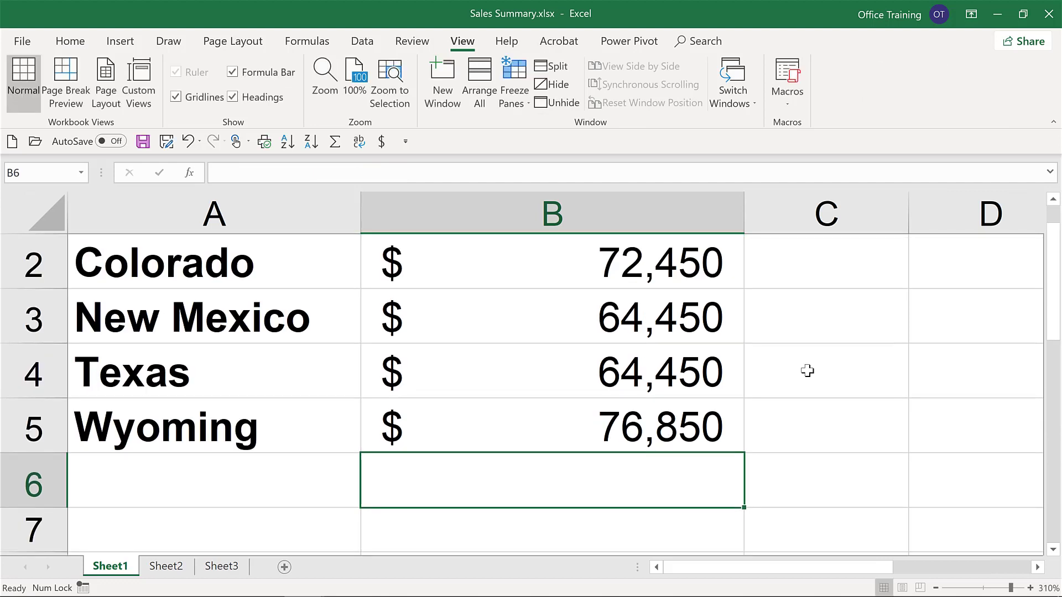
Step: Review the Wyoming sum formula, then open B2 to see its =[Colorado.xlsx]Sheet1!$I$7 link
key("Up")
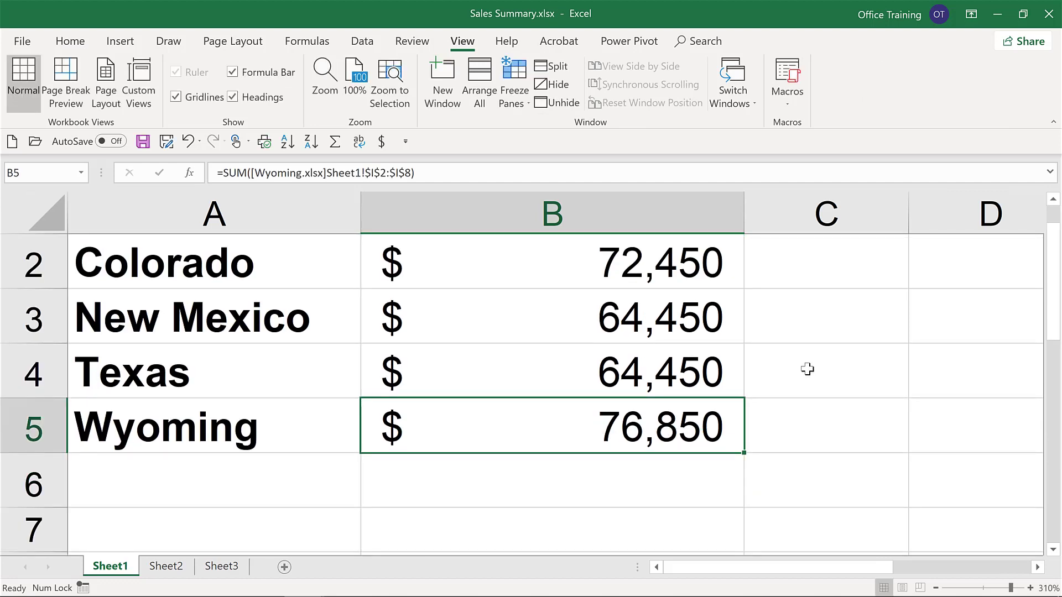
key("F2")
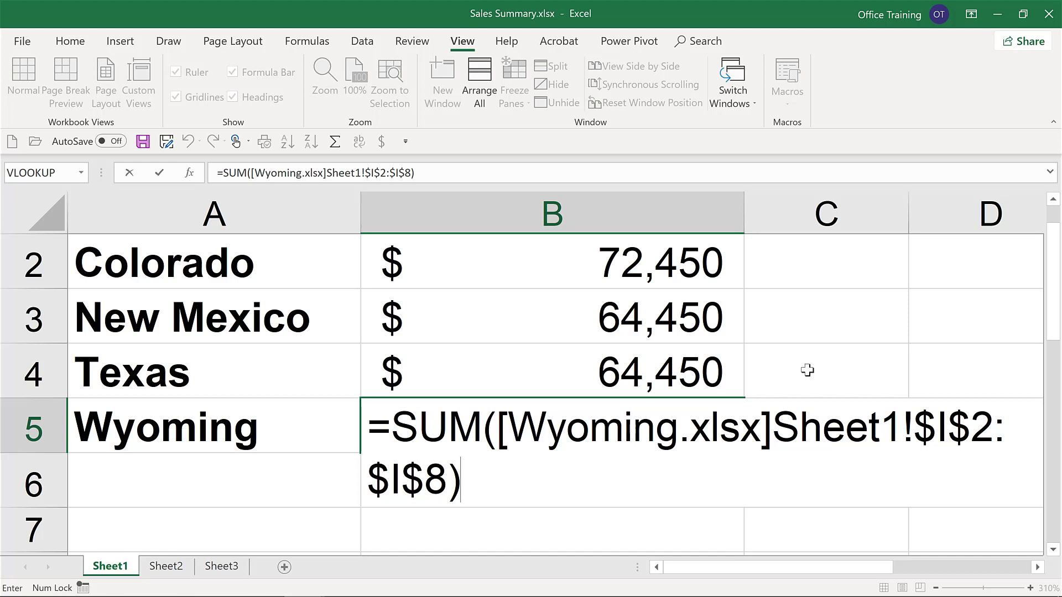
key("ctrl+Return")
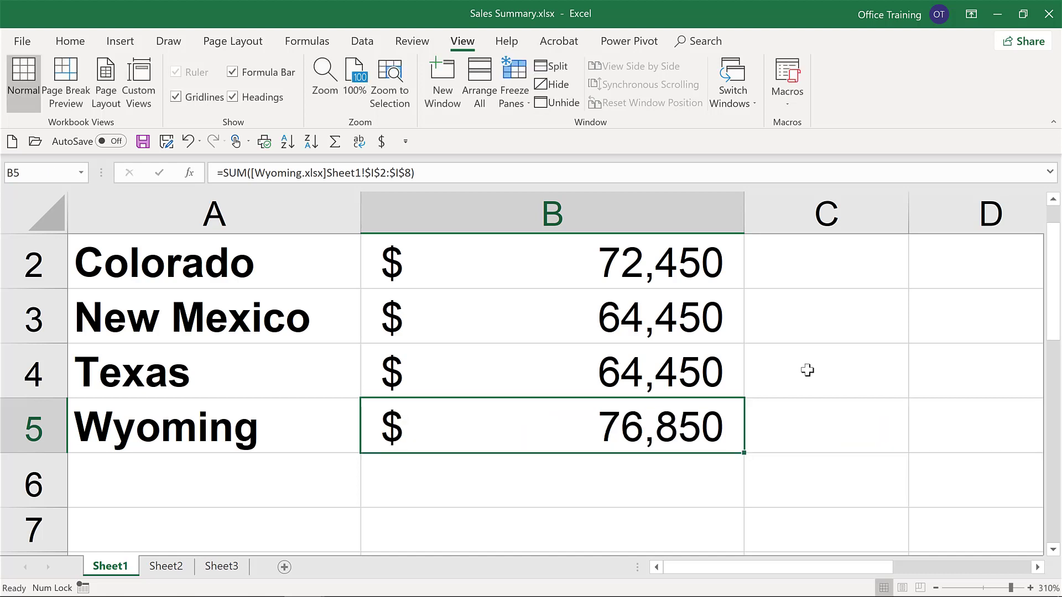
double_click(580, 262)
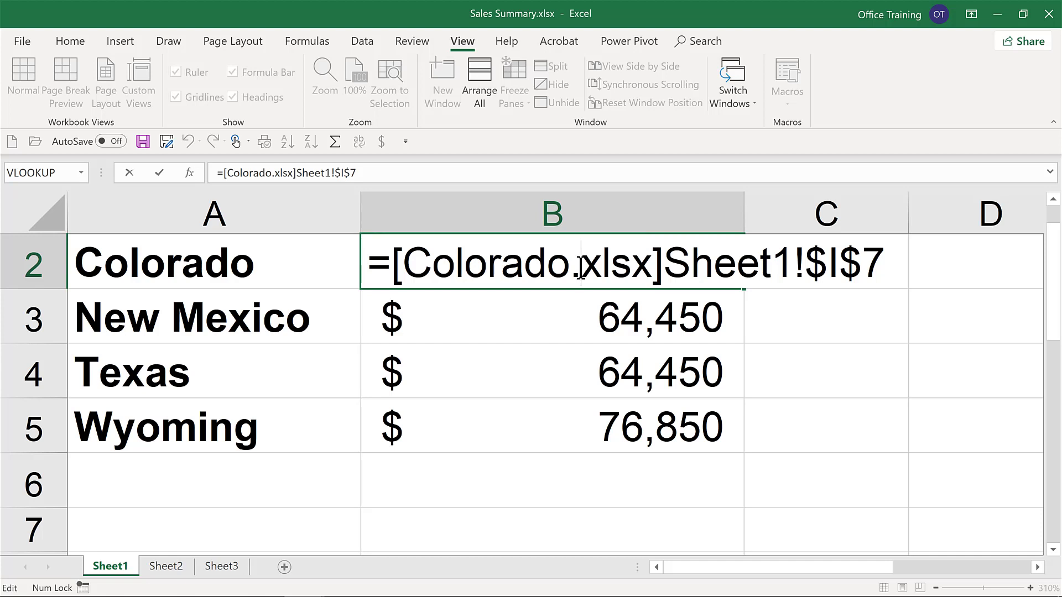
Step: Switch to Colorado.xlsx, confirm B2's full-path link unchanged, and save Sales Summary.xlsx
key("ctrl+Return")
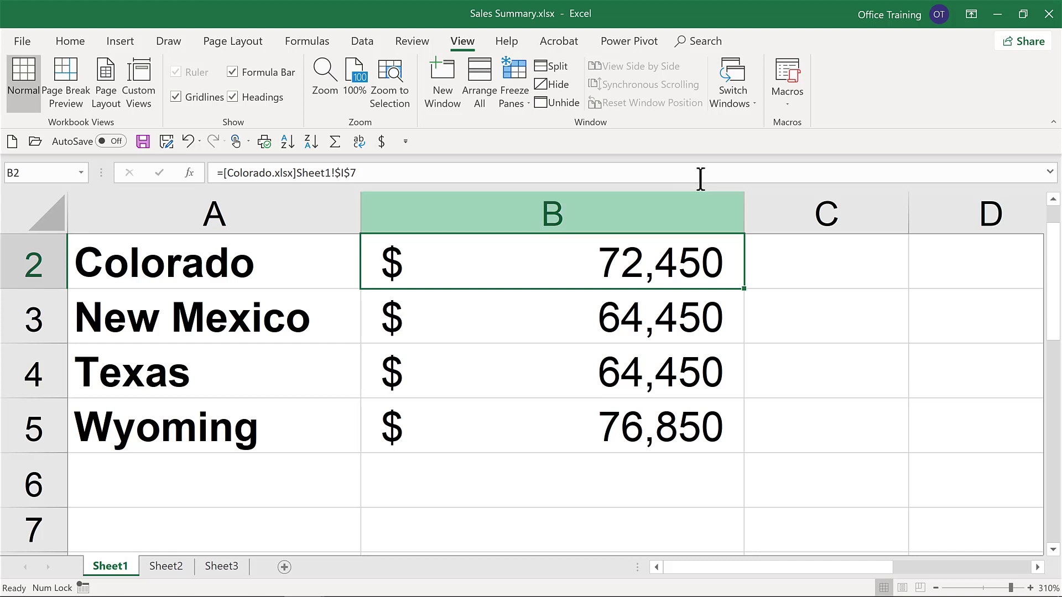
left_click(748, 105)
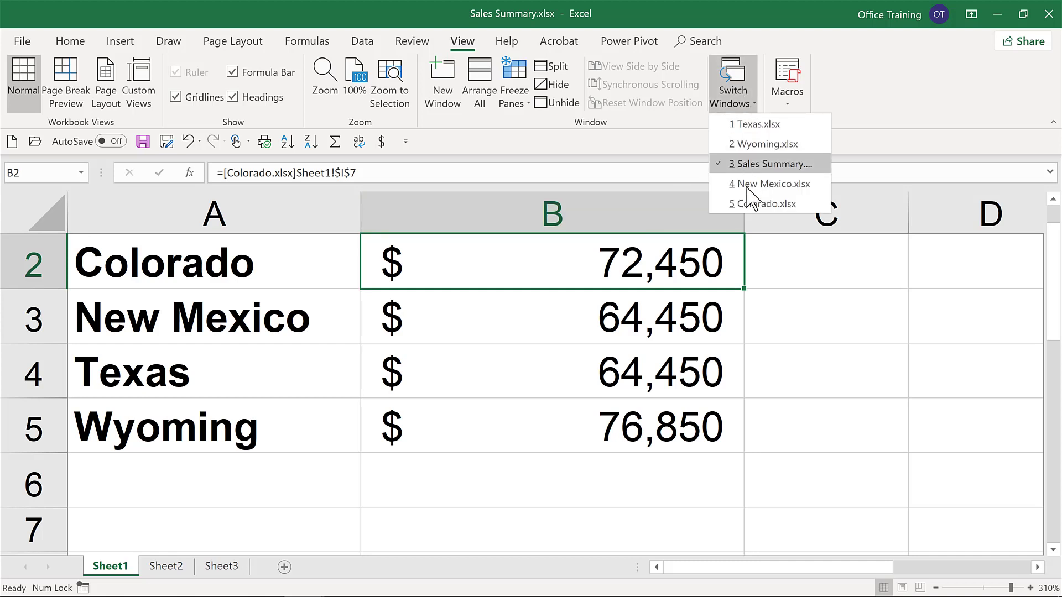
left_click(747, 202)
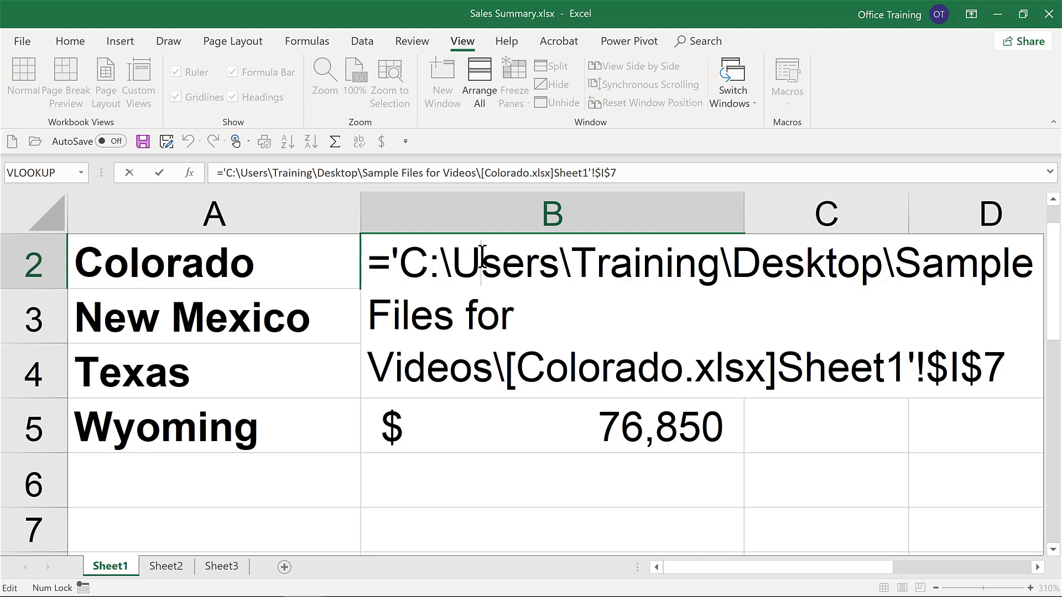
key("ctrl+Return")
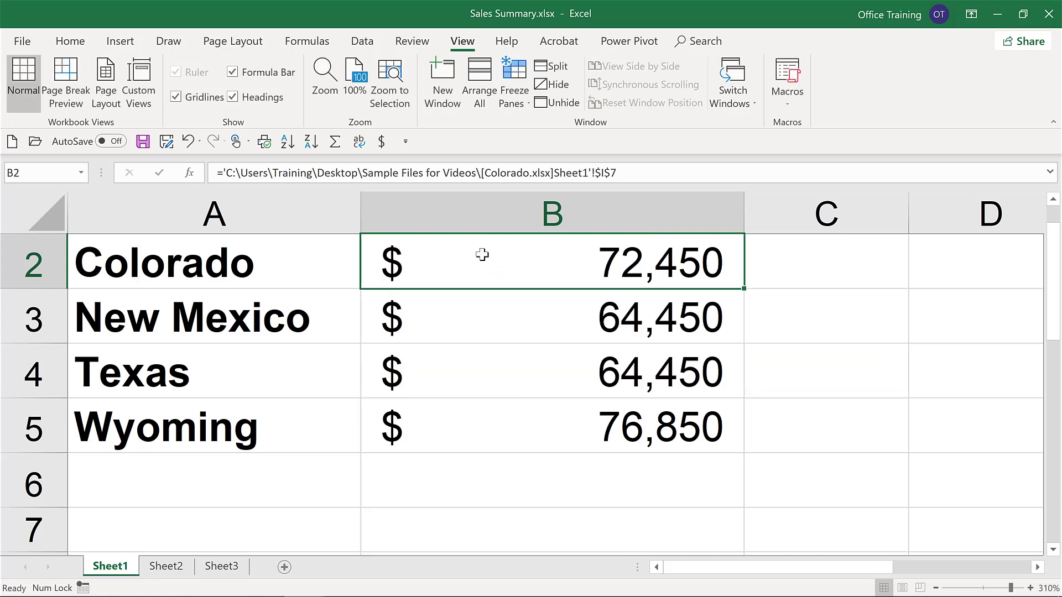
key("ctrl+s")
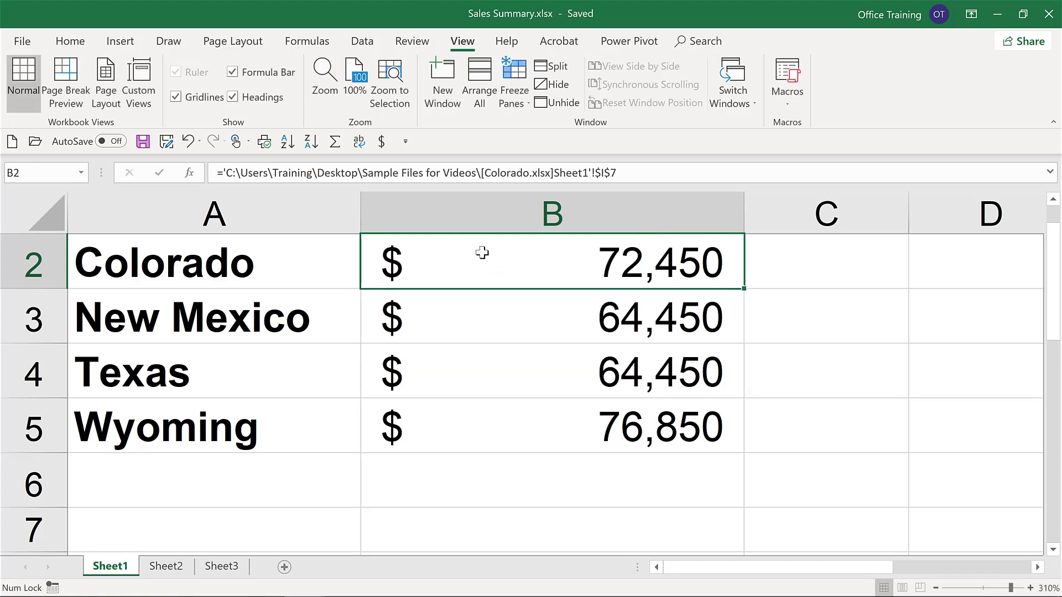
Step: Reopen Sales Summary.xlsx from Recent workbooks, which shows the disabled automatic link updating warning
key("ctrl+Tab")
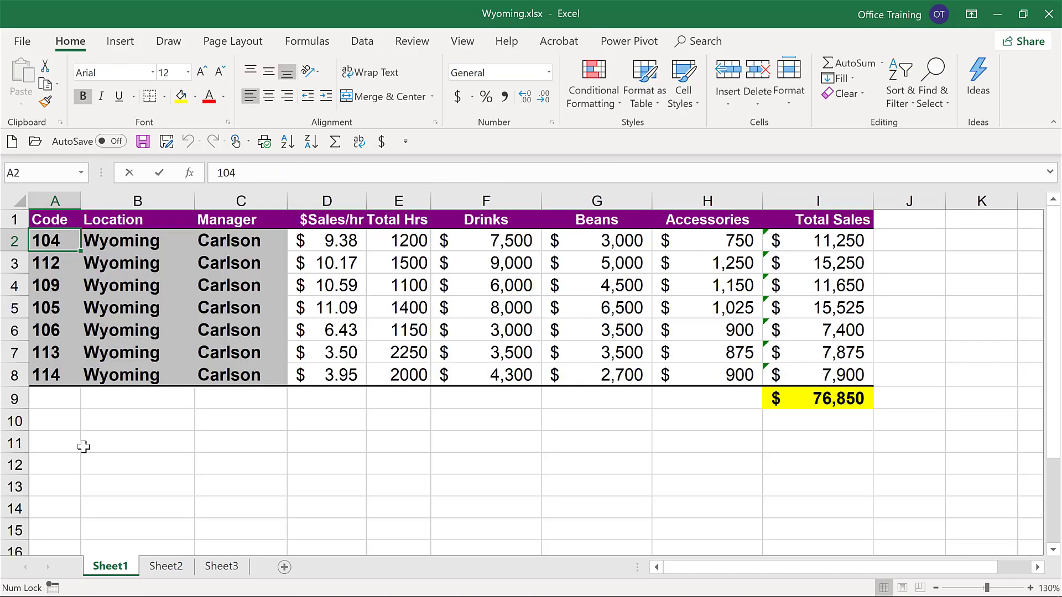
key("ctrl+o")
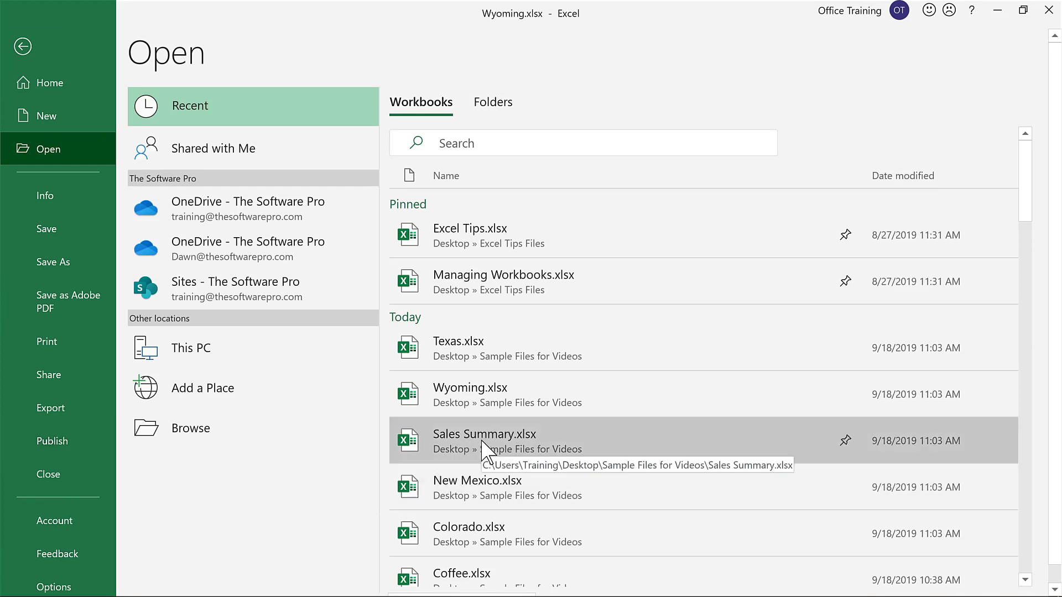
left_click(482, 442)
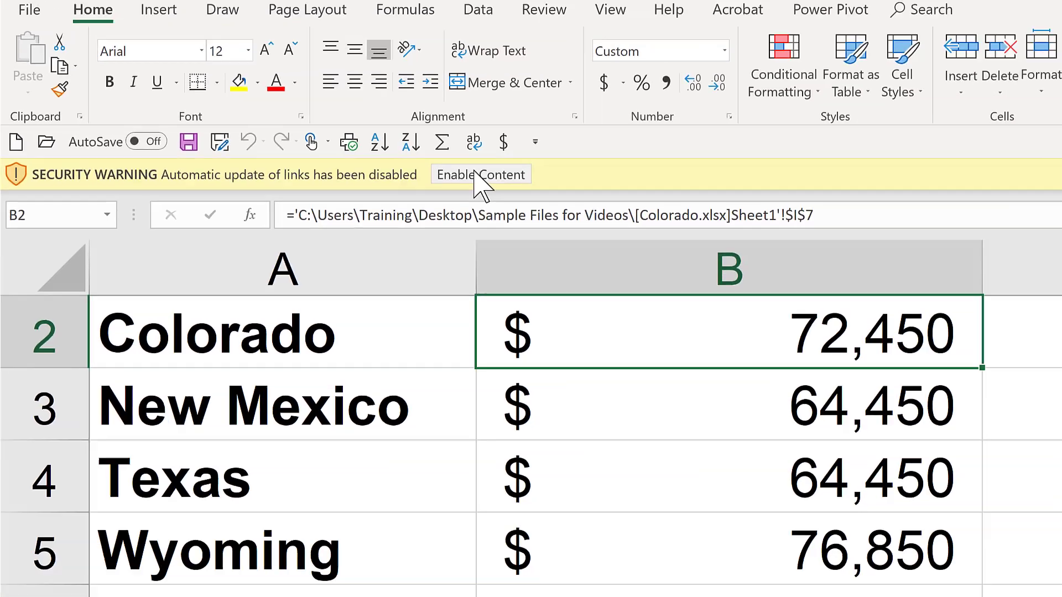
Step: Enable content so the Sales Summary's external links to the source workbooks can update
left_click(474, 177)
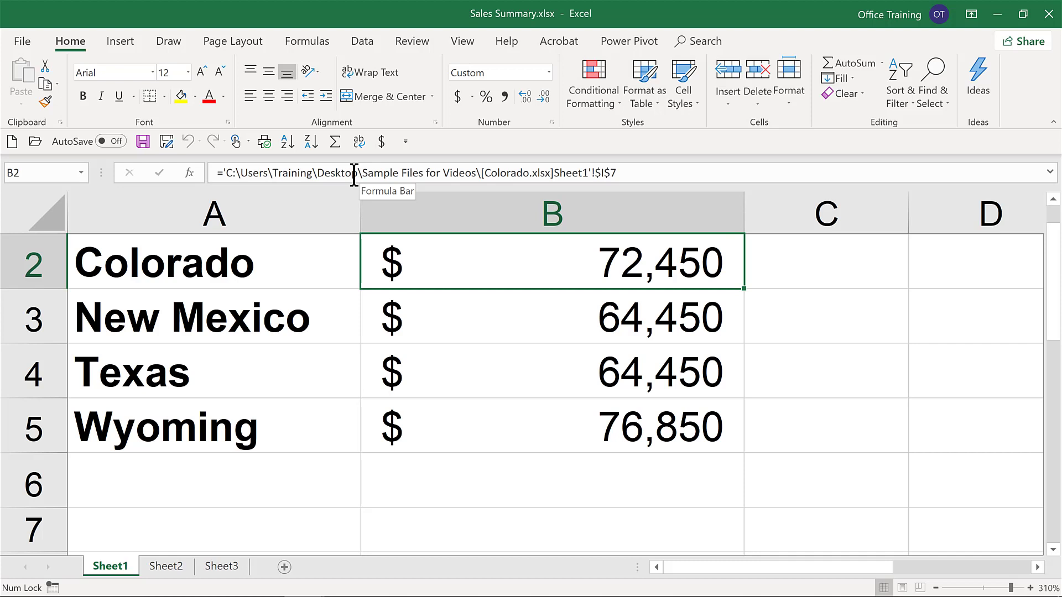
left_click(461, 41)
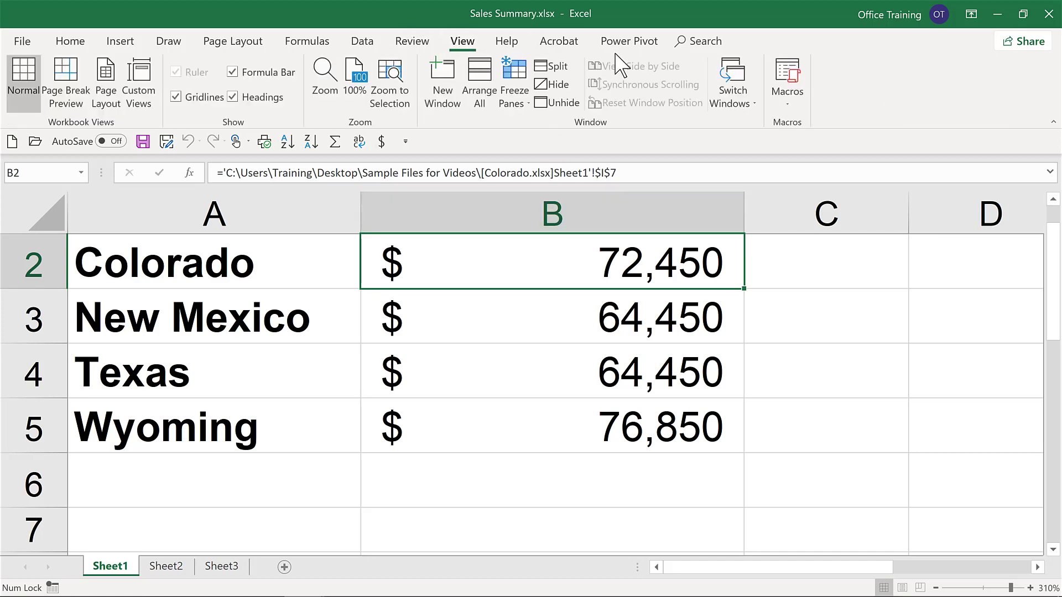
Step: Switch to the Wyoming workbook and save it as Wyoming 2020.xlsx
left_click(733, 105)
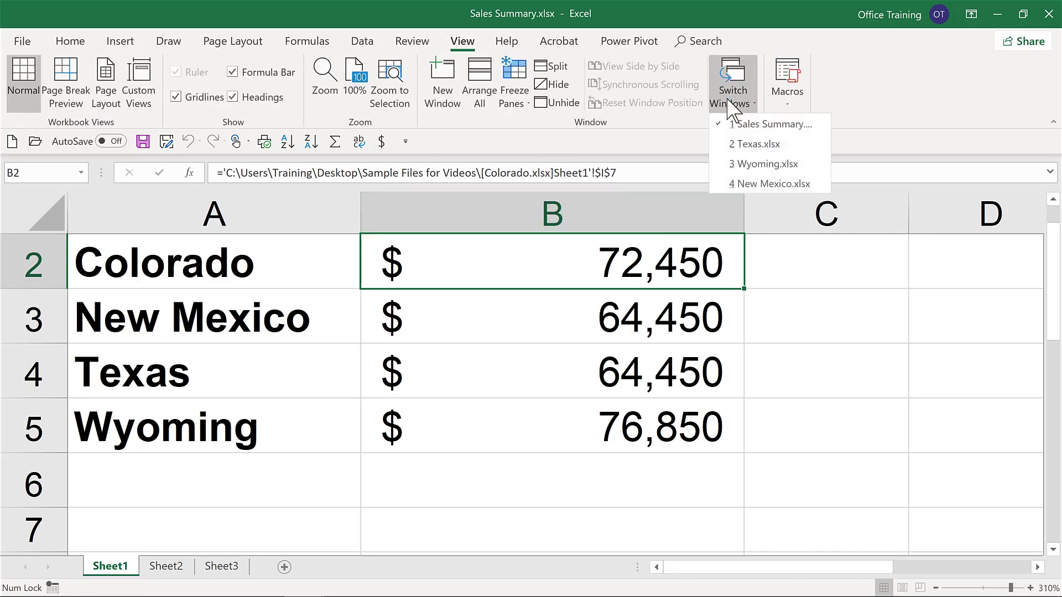
left_click(747, 162)
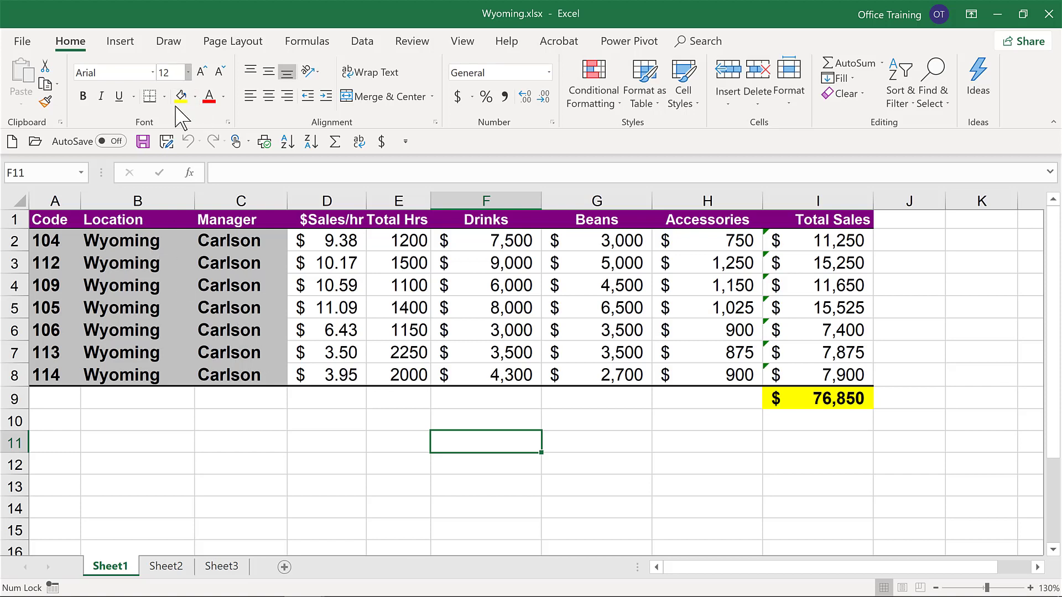
left_click(166, 142)
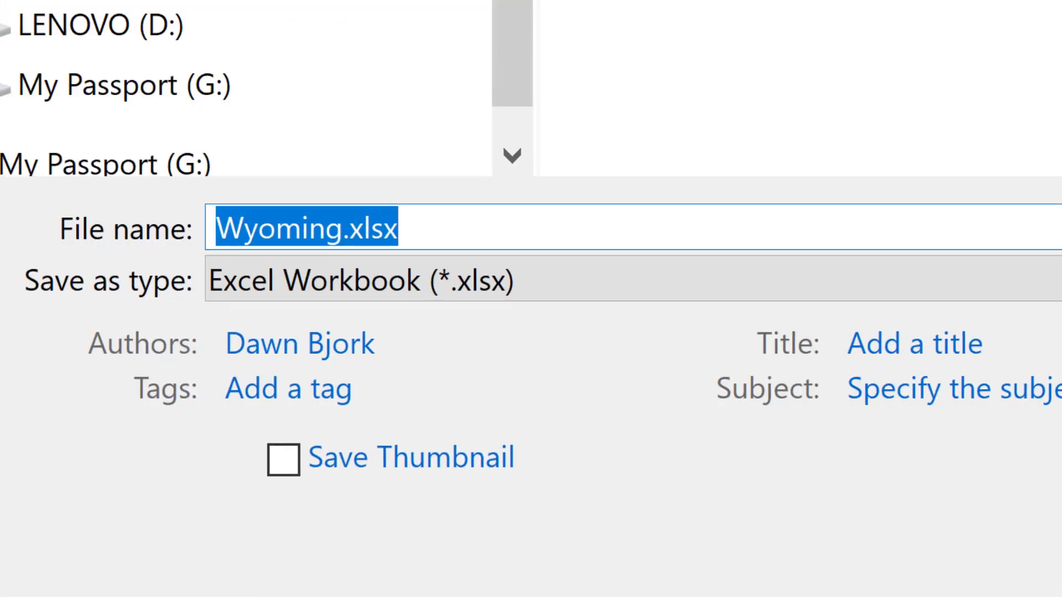
key("Right")
key("Left")
key("Left")
key("Left")
key("Left")
key("Left")
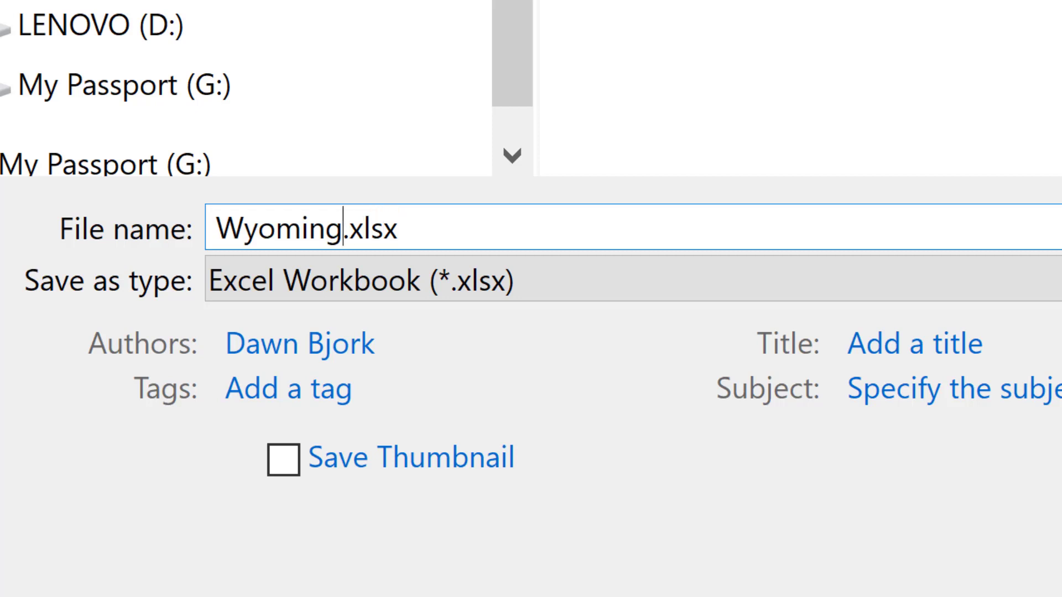
type("2020")
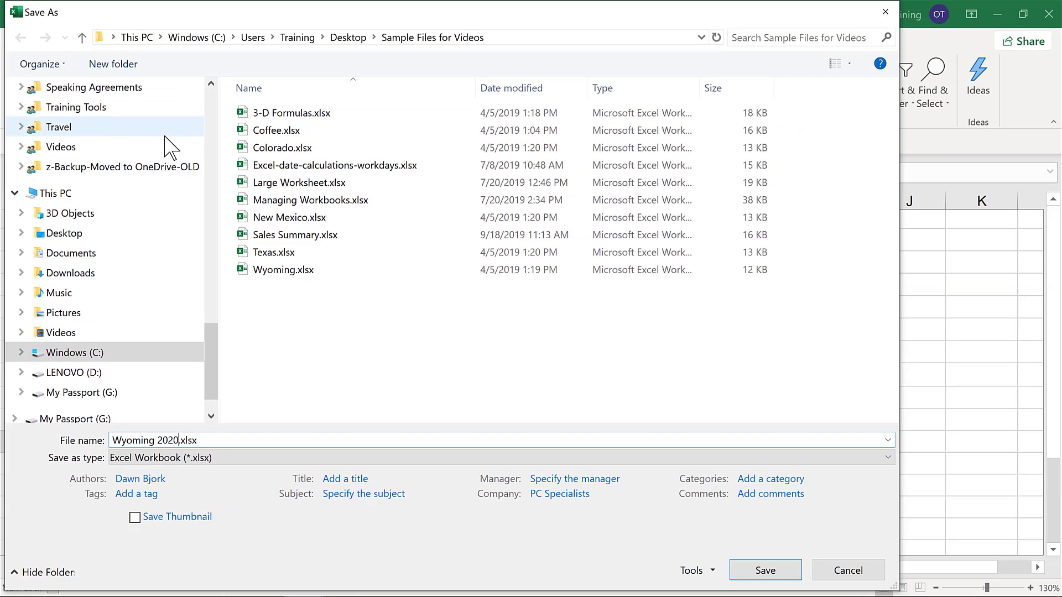
key("Return")
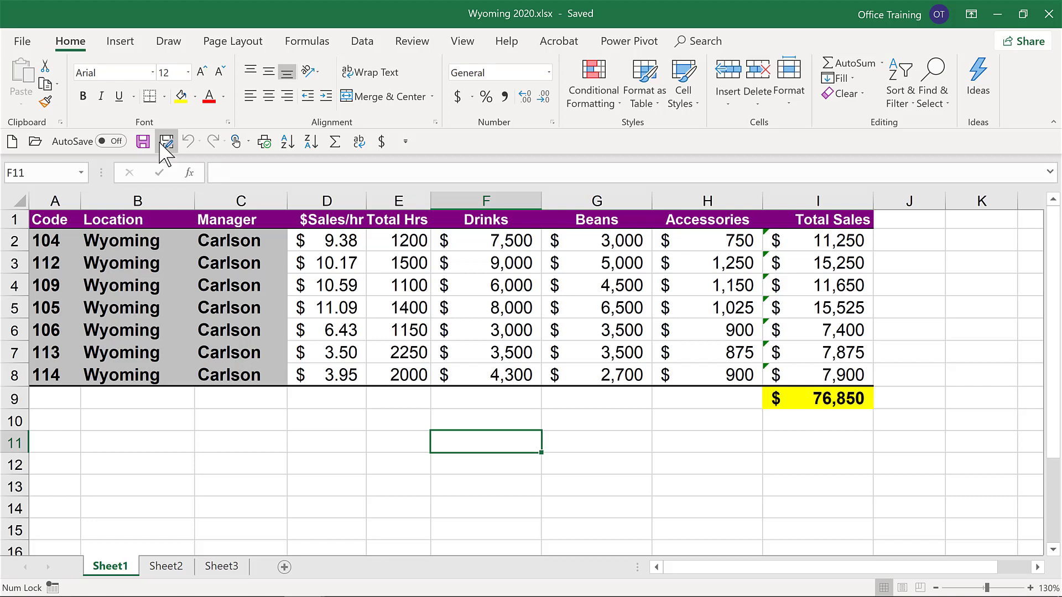
Step: Save Wyoming 2020 and Sales Summary, then move through Texas to the New Mexico workbook
left_click(142, 142)
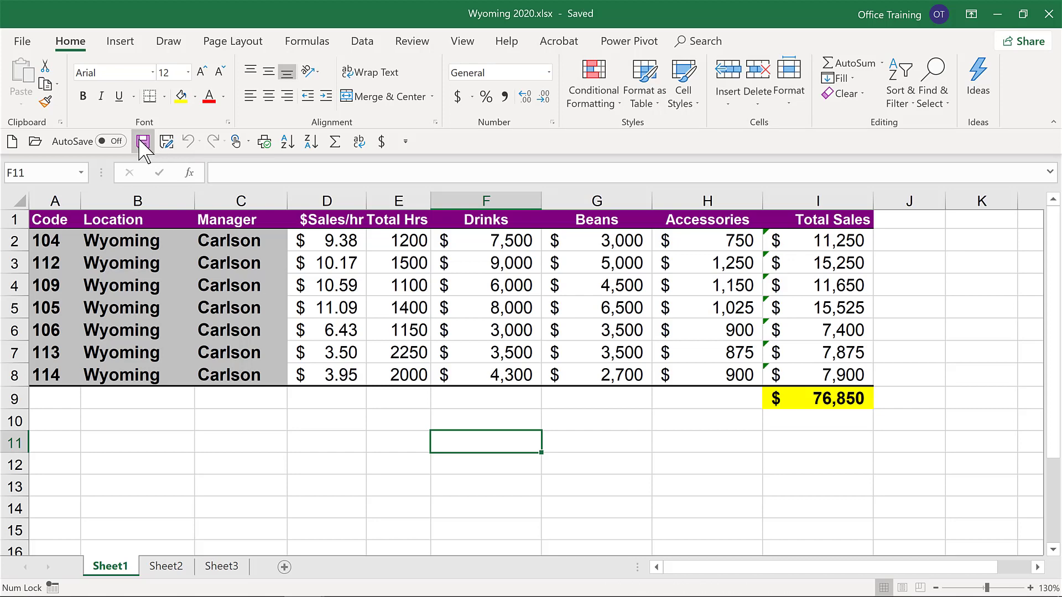
key("ctrl+Tab")
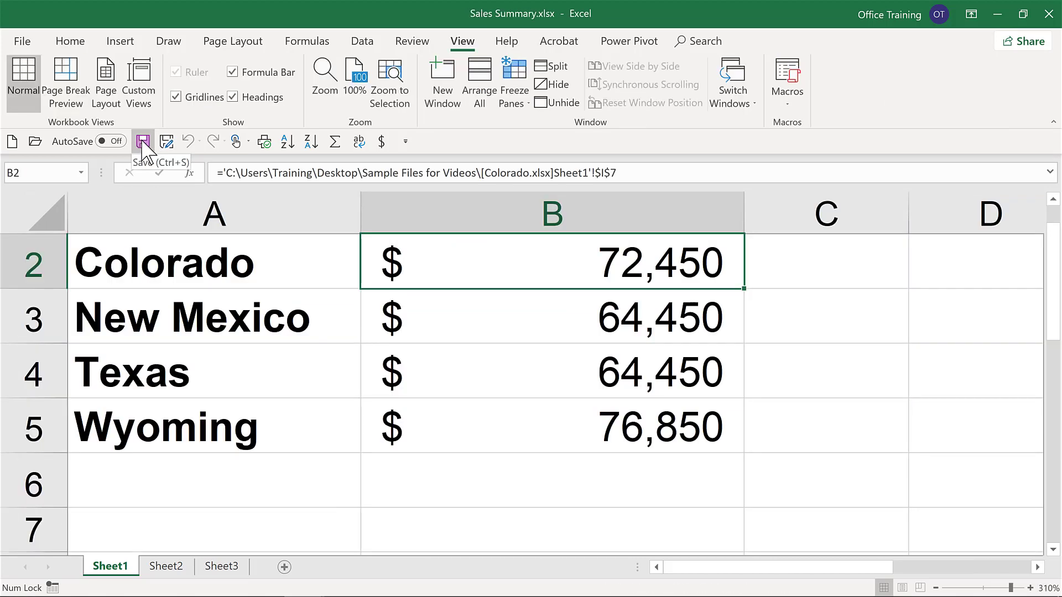
left_click(142, 145)
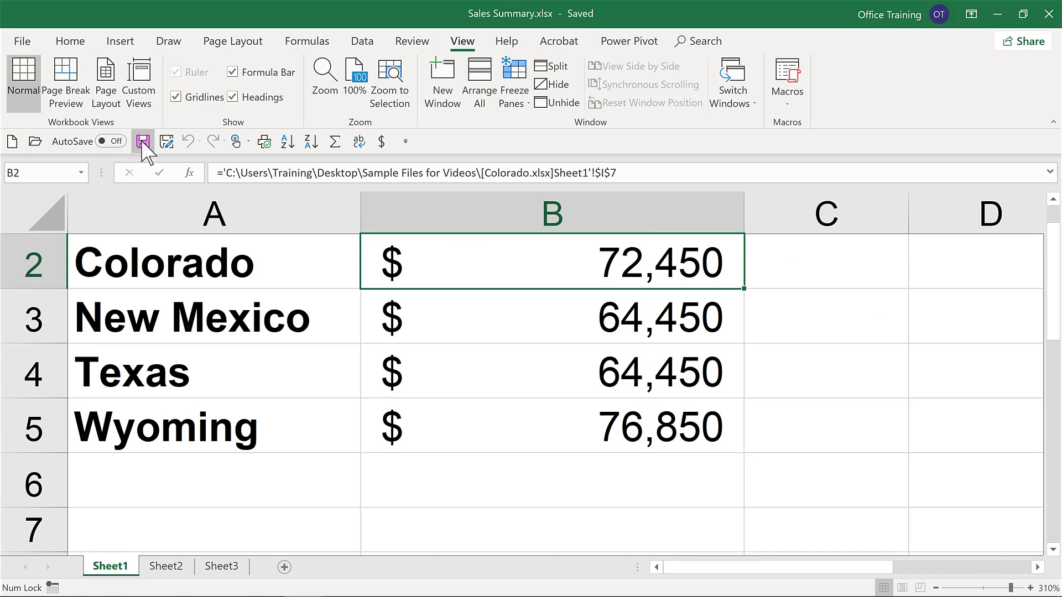
key("ctrl+Tab")
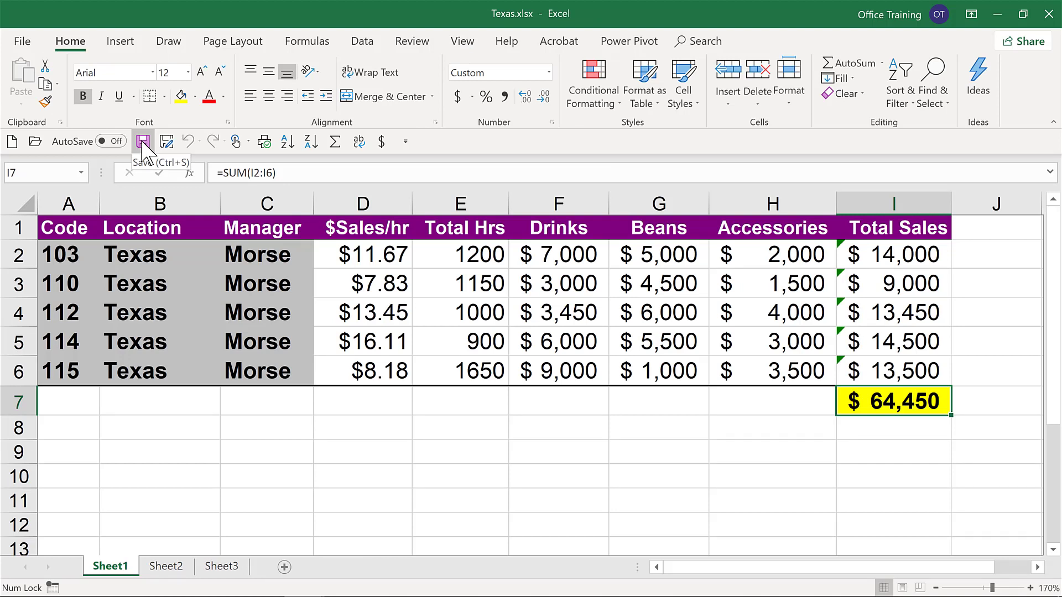
key("ctrl+Tab")
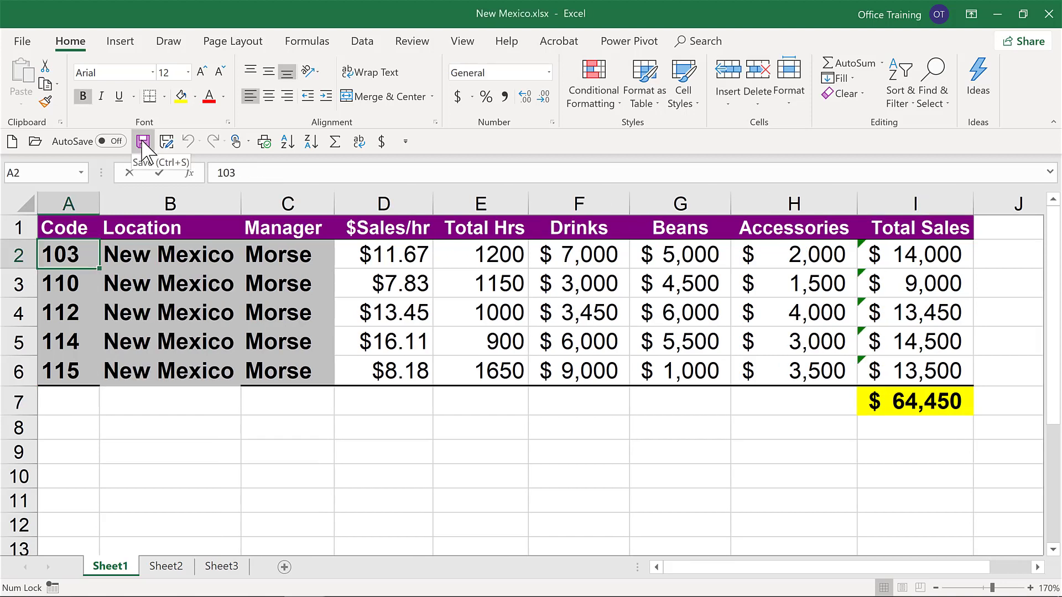
Step: Set New Mexico's H2 Accessories amount to 100000, AutoFit column I, and save the workbook
left_click(794, 255)
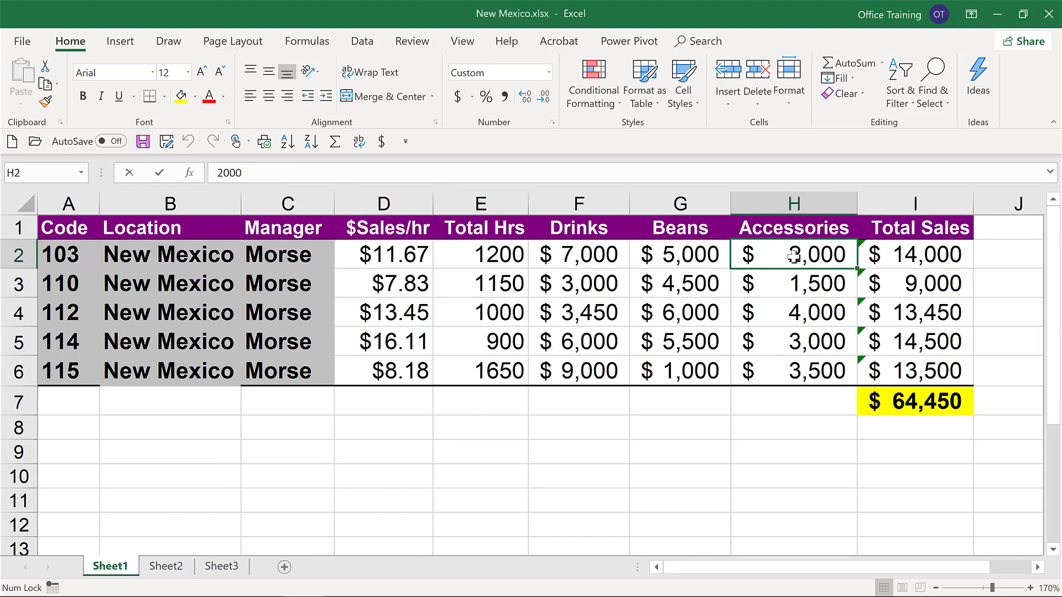
type("1000")
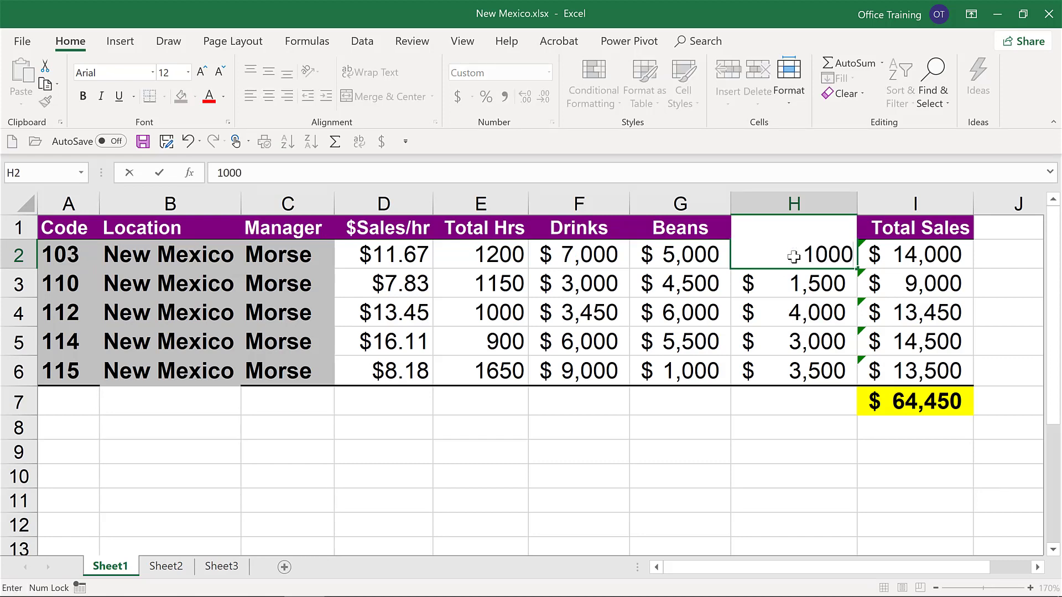
type("00")
key("ctrl+Return")
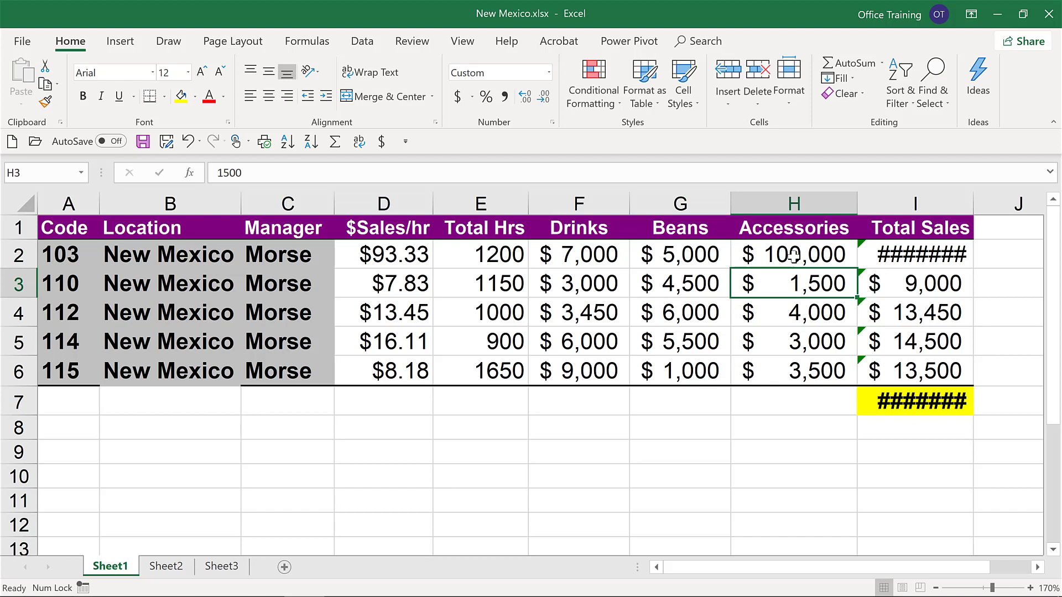
double_click(968, 204)
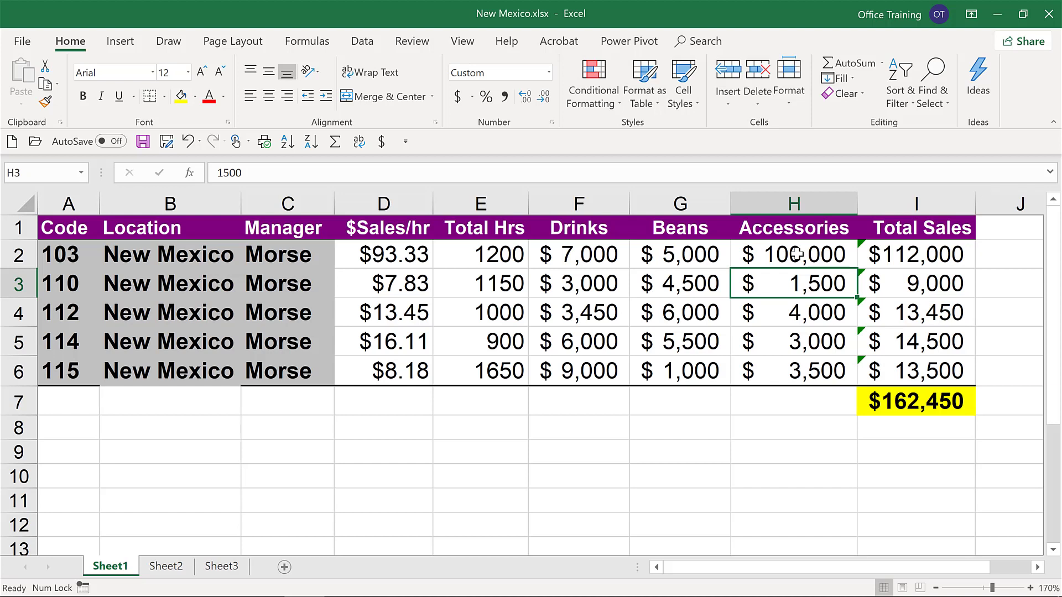
key("ctrl+s")
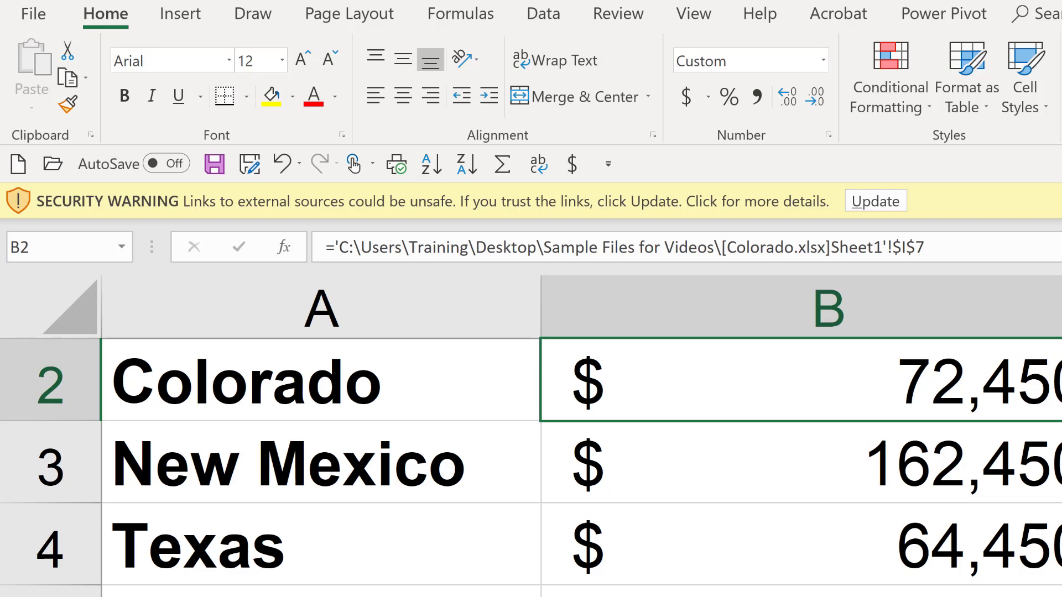
Step: Update the Sales Summary links and cancel the Update Values prompt for the missing Colorado.xlsx
left_click(873, 202)
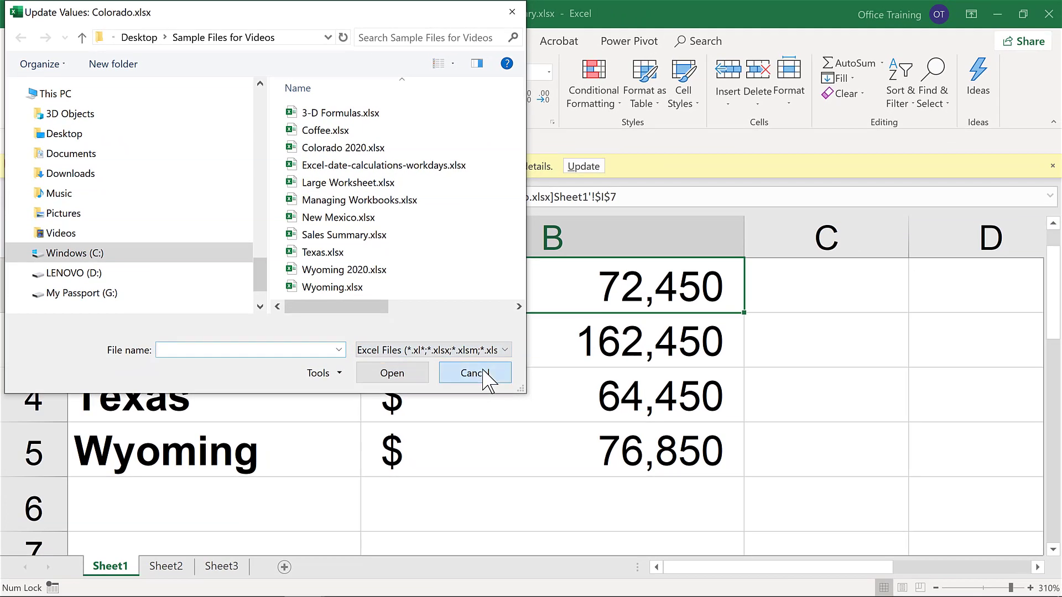
left_click(475, 373)
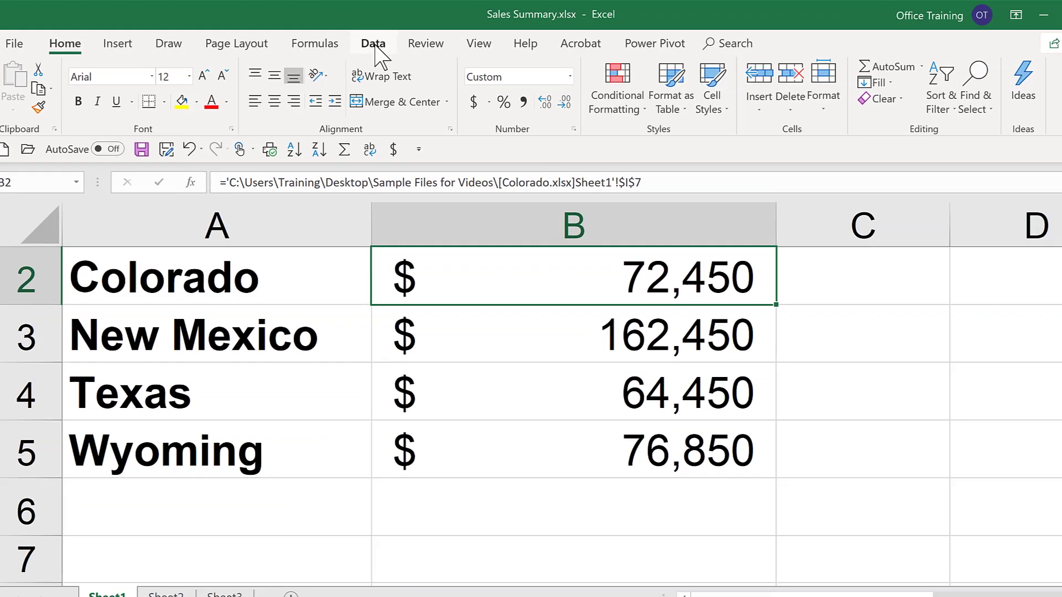
Step: Open the Edit Links dialog from the Data tab's Queries & Connections group
left_click(373, 45)
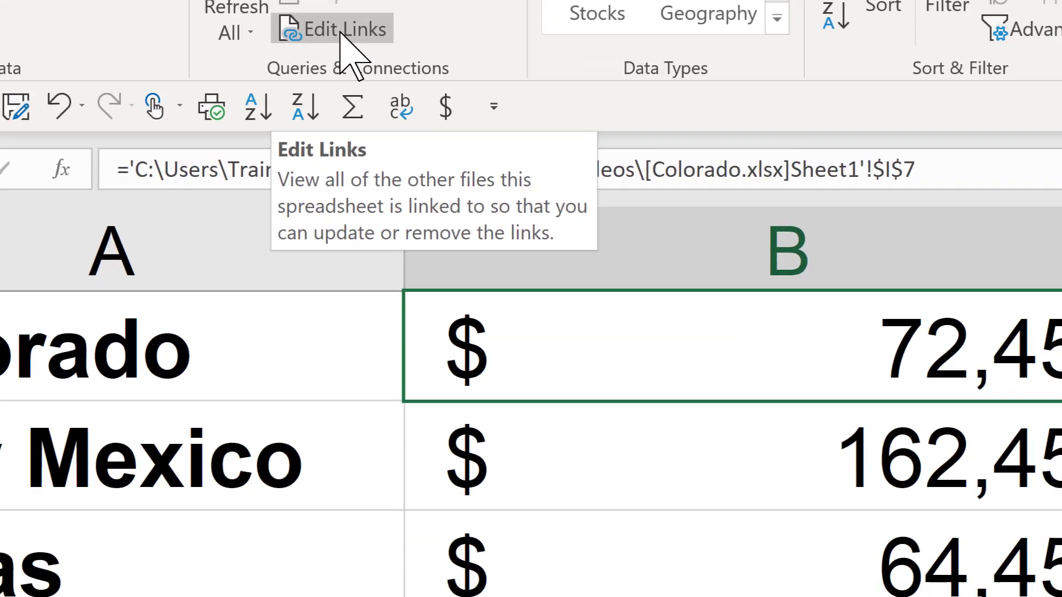
left_click(491, 207)
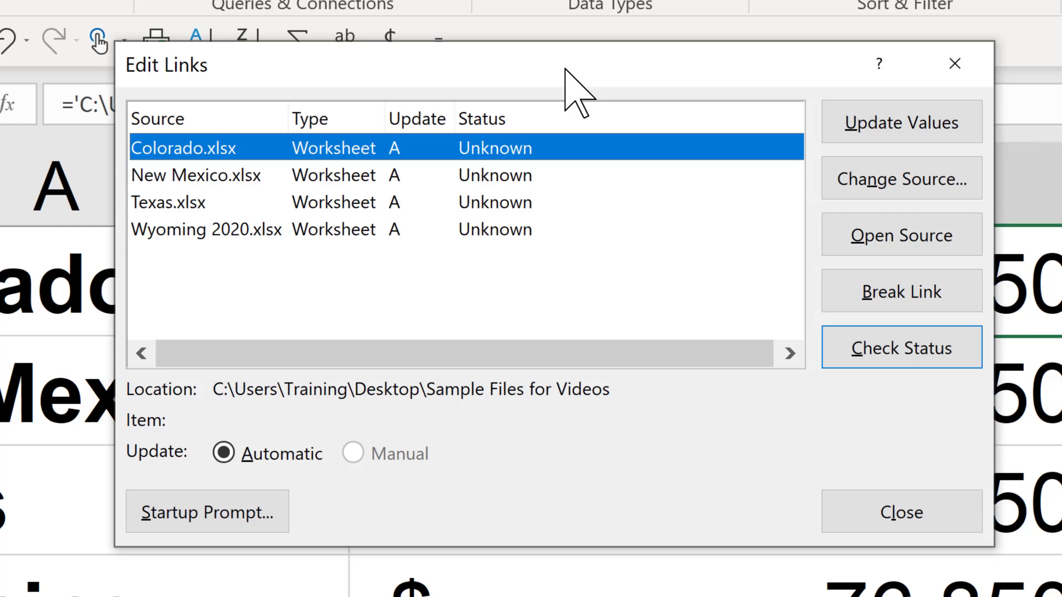
Step: Update values for all four links, supplying Colorado 2020.xlsx as Colorado's source file
left_click(382, 231, "shift")
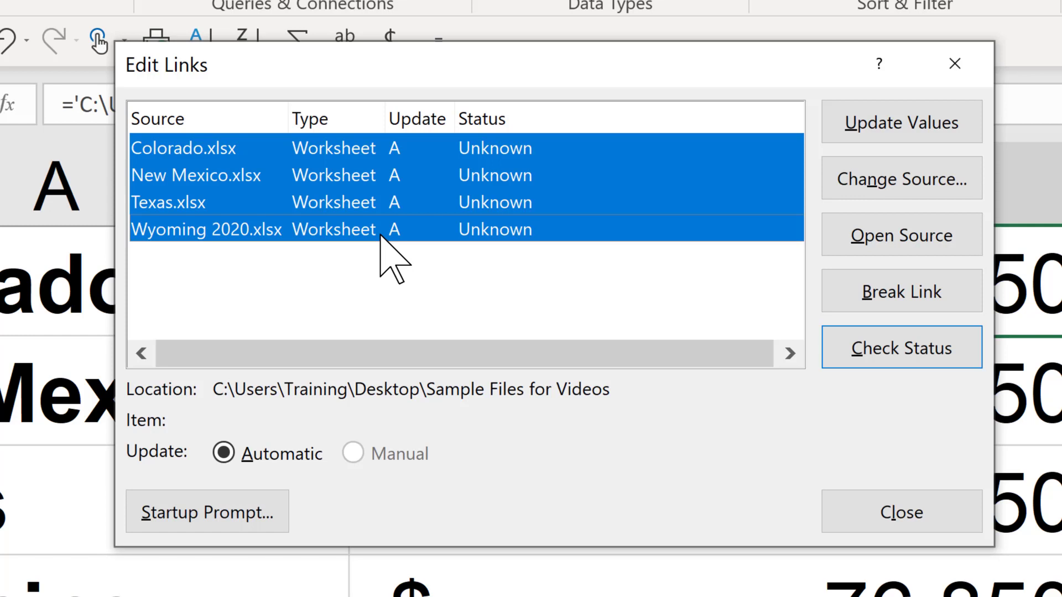
left_click(923, 113)
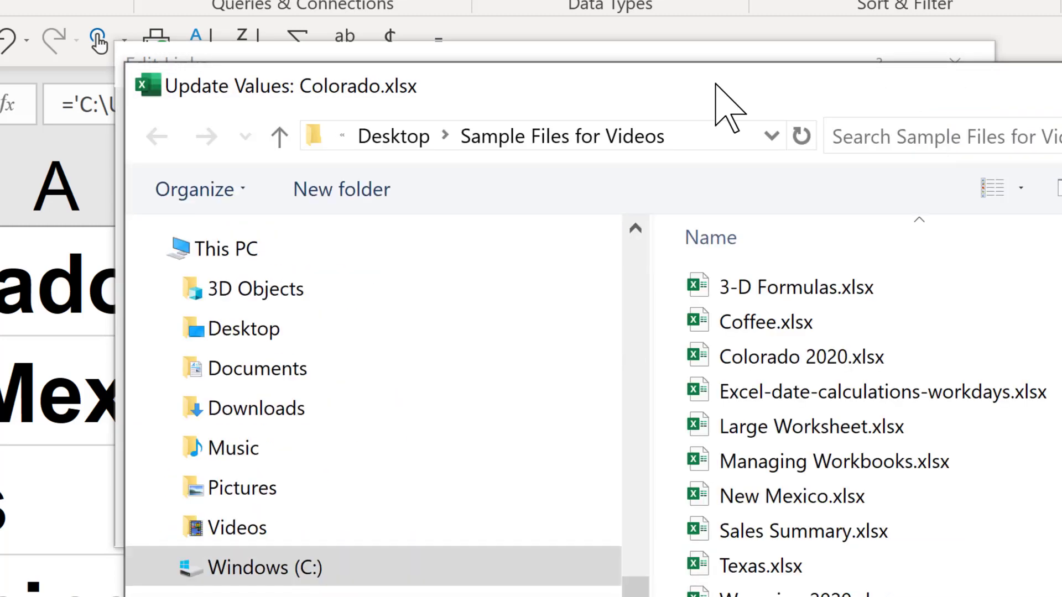
left_click_drag(715, 83, 831, 80)
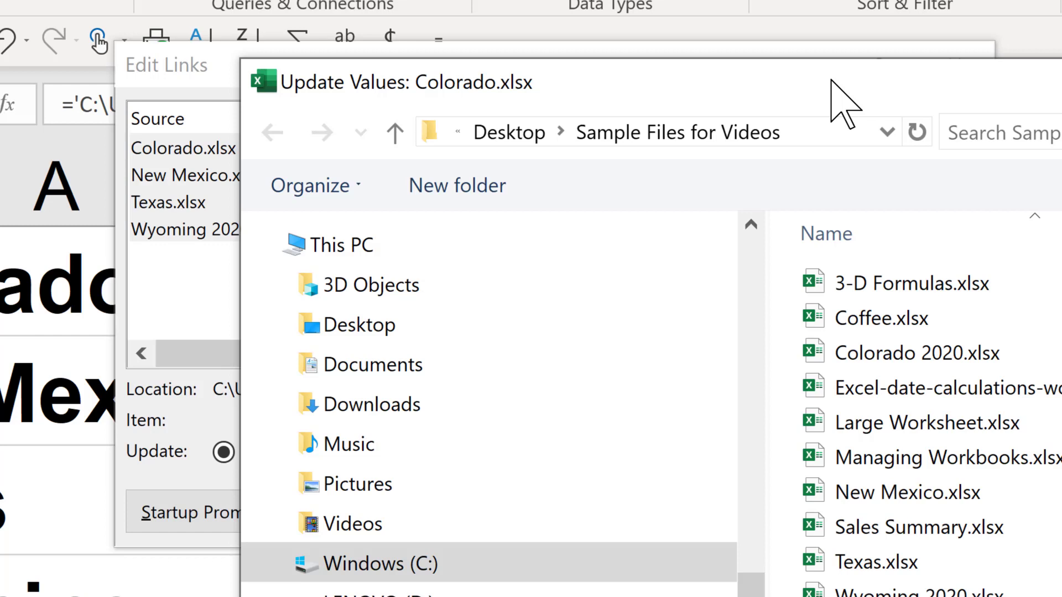
left_click(913, 359)
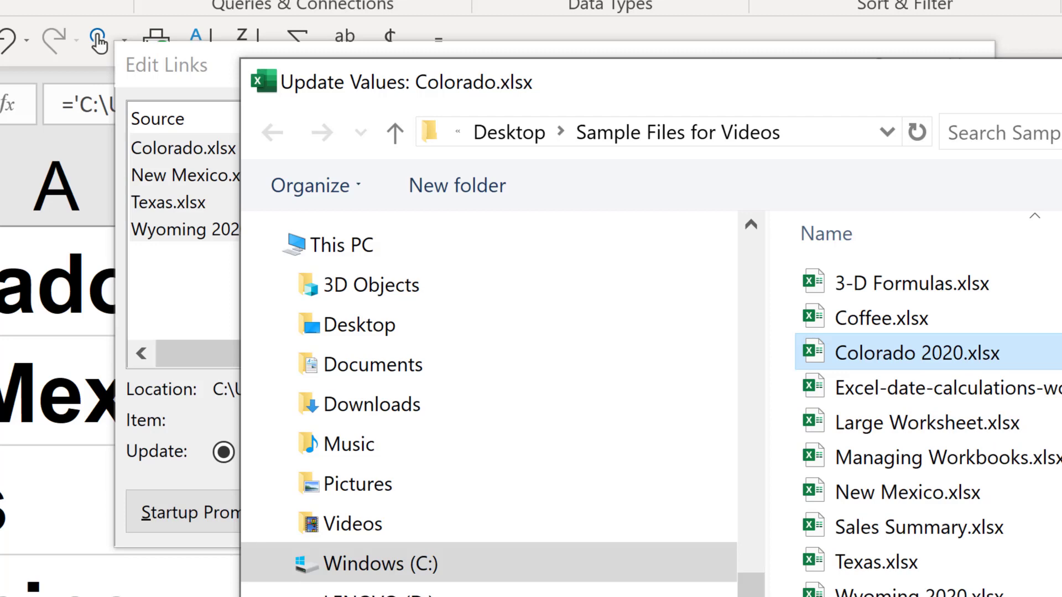
key("Return")
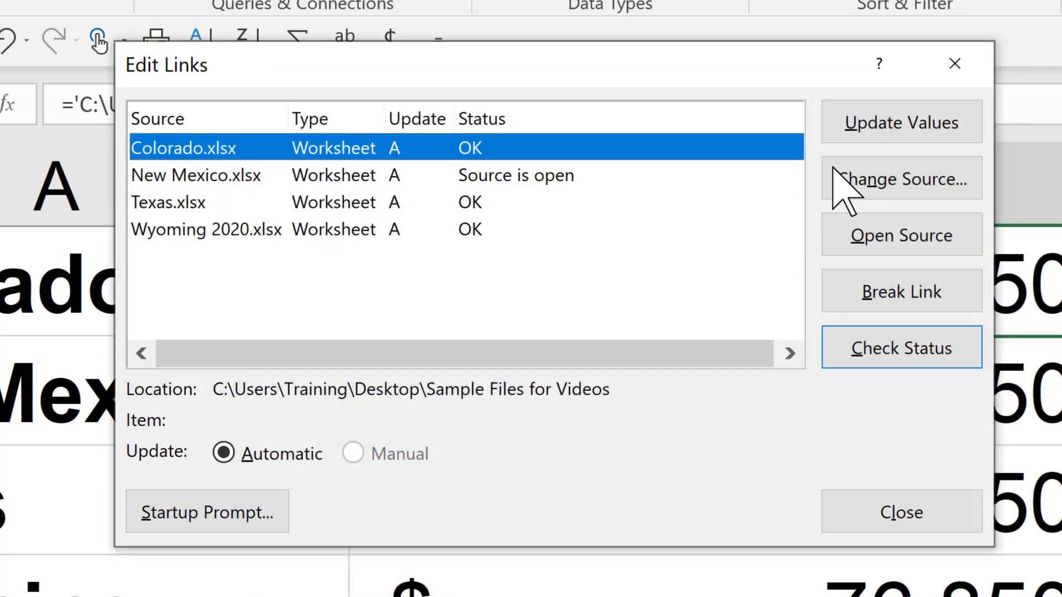
Step: Change the Colorado link's source to Colorado 2020.xlsx, then open the Texas.xlsx source workbook
left_click(885, 177)
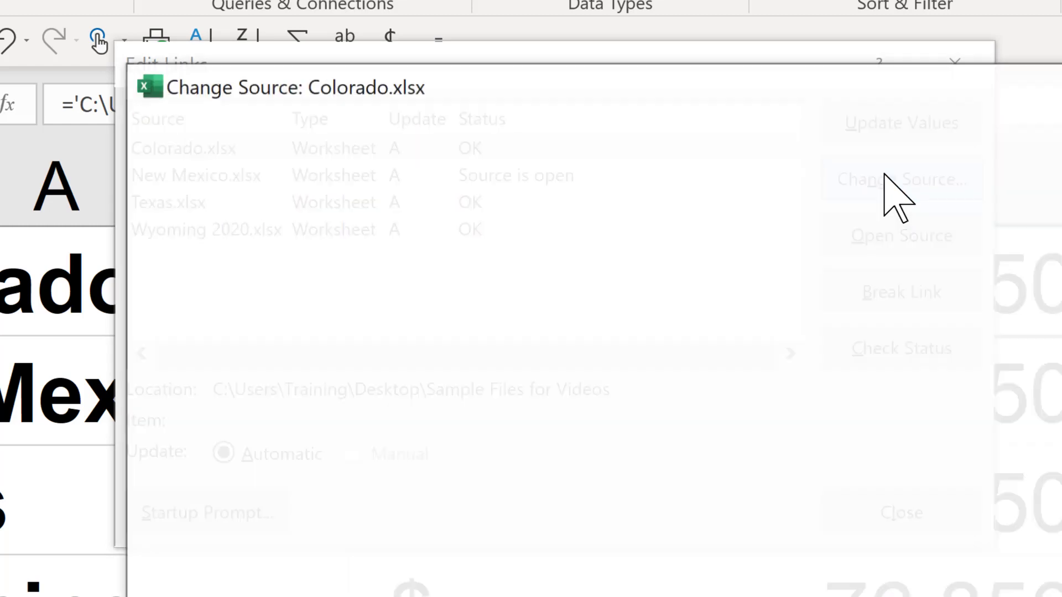
left_click(824, 357)
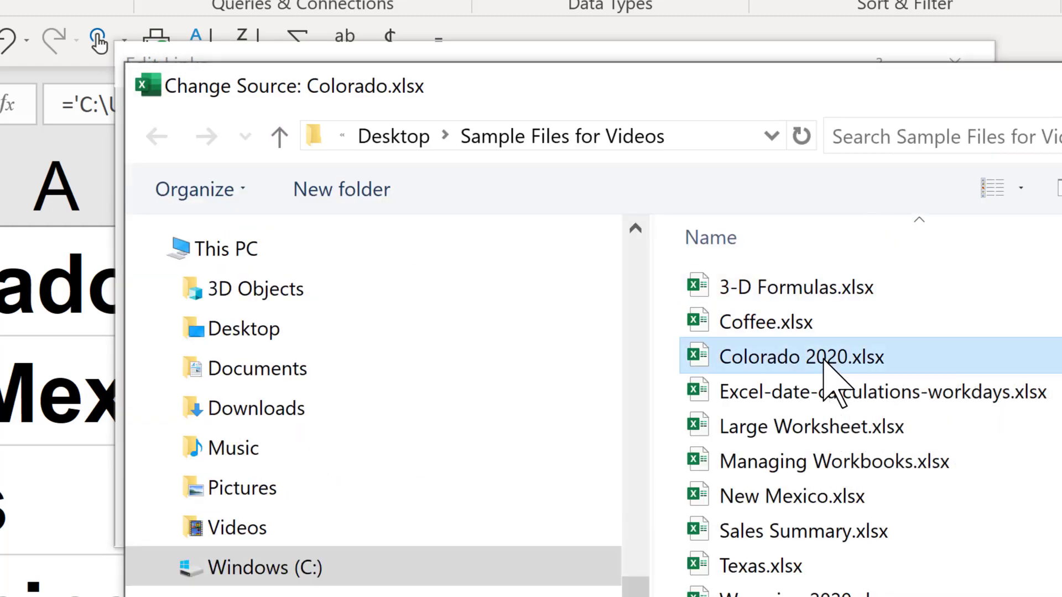
key("Return")
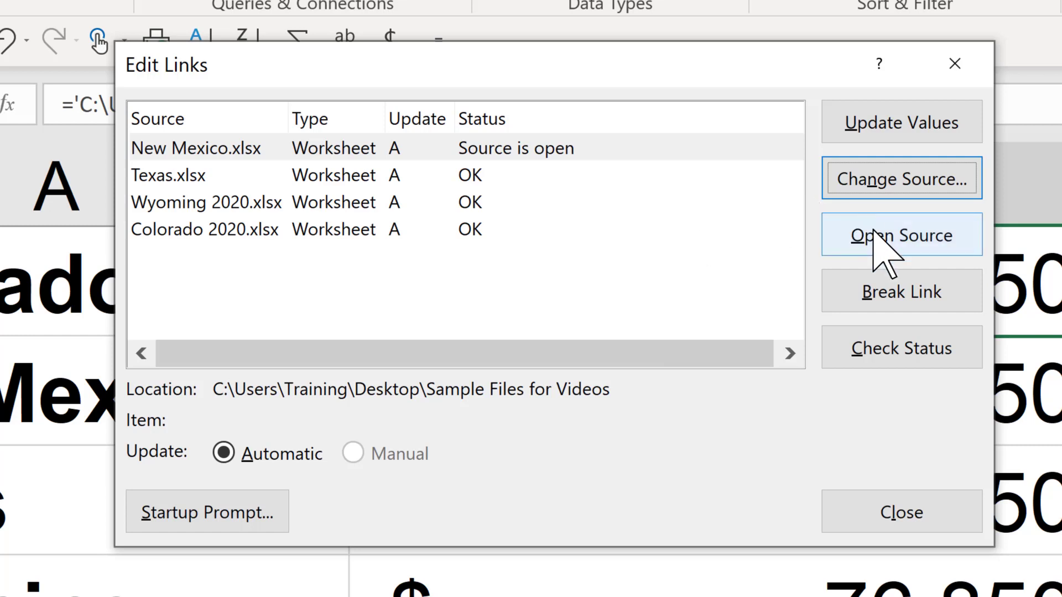
left_click(364, 175)
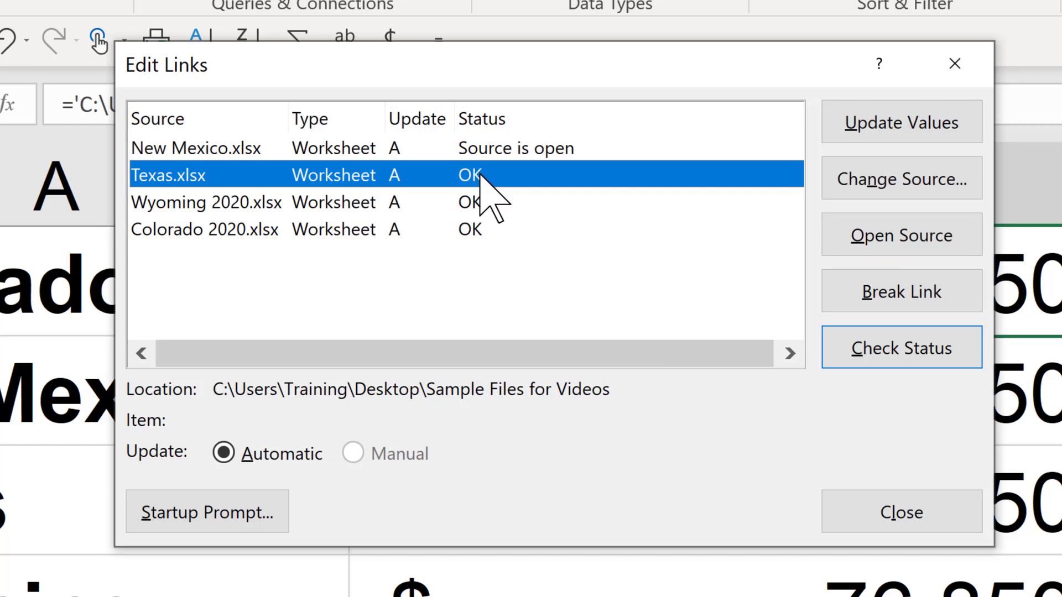
left_click(846, 243)
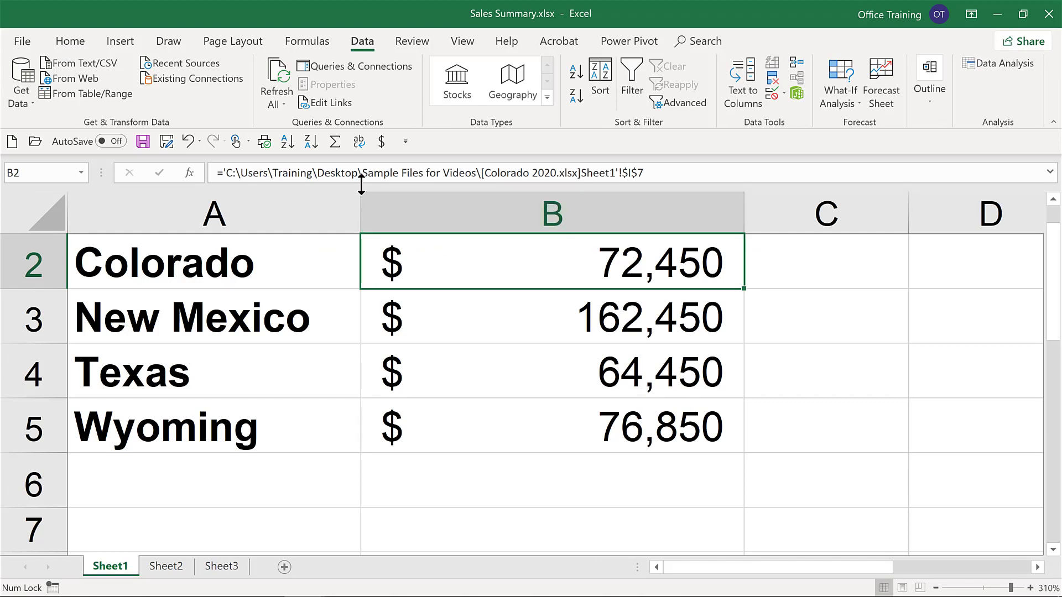
Step: In Edit Links, change the Wyoming 2020.xlsx link's source to Wyoming.xlsx and close the dialog
left_click(307, 102)
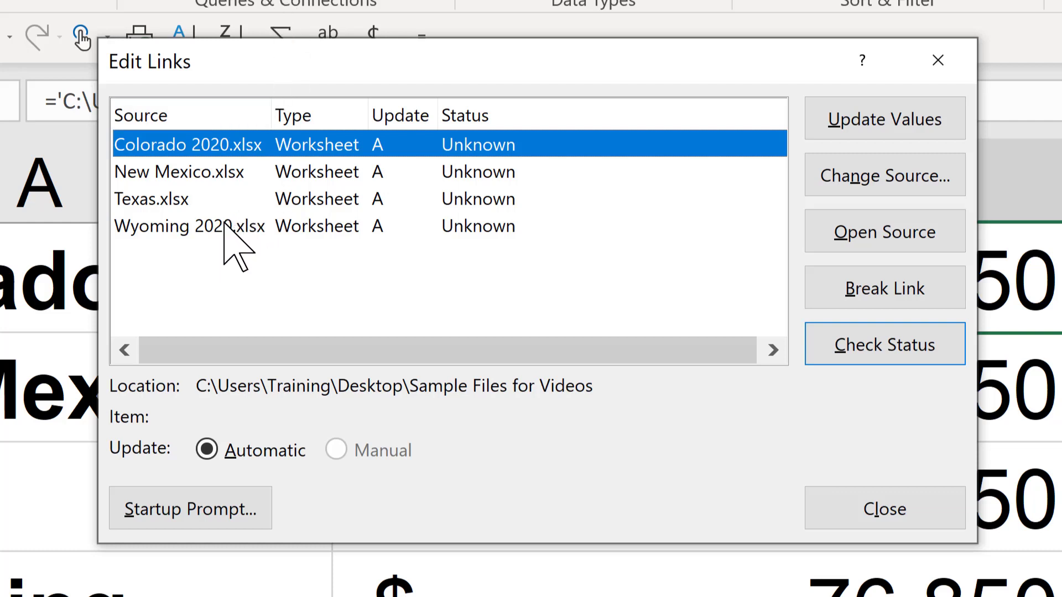
left_click(226, 227)
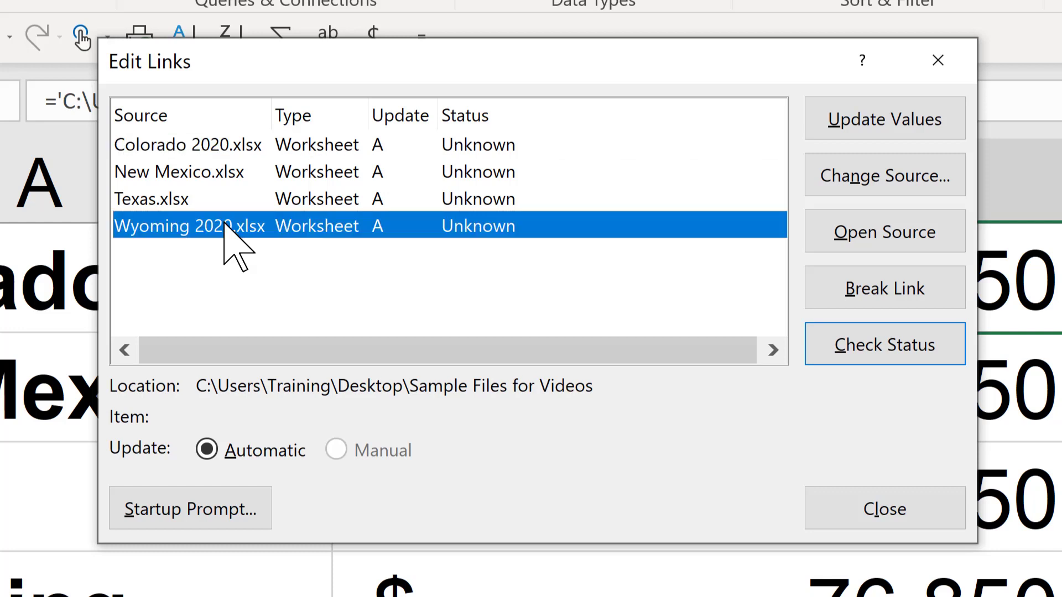
left_click(890, 182)
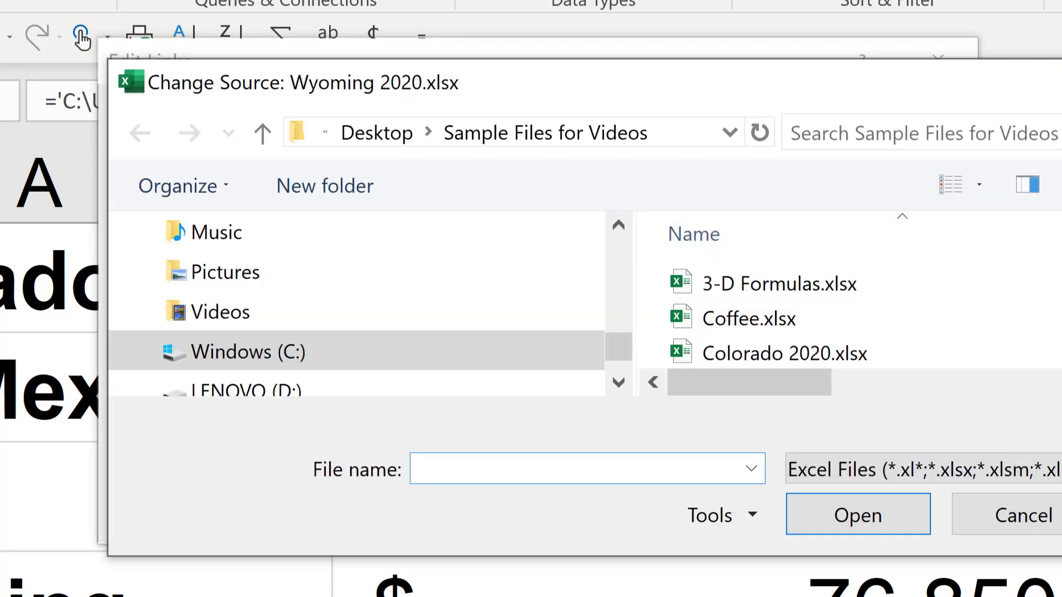
scroll(851, 318, "down", 1)
scroll(852, 315, "down", 7)
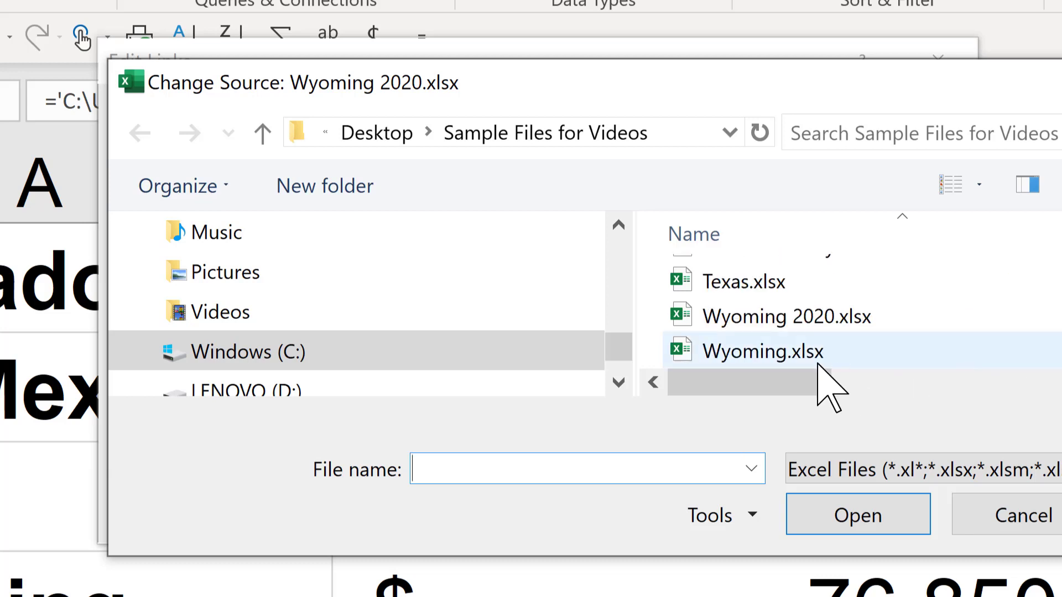
left_click(743, 360)
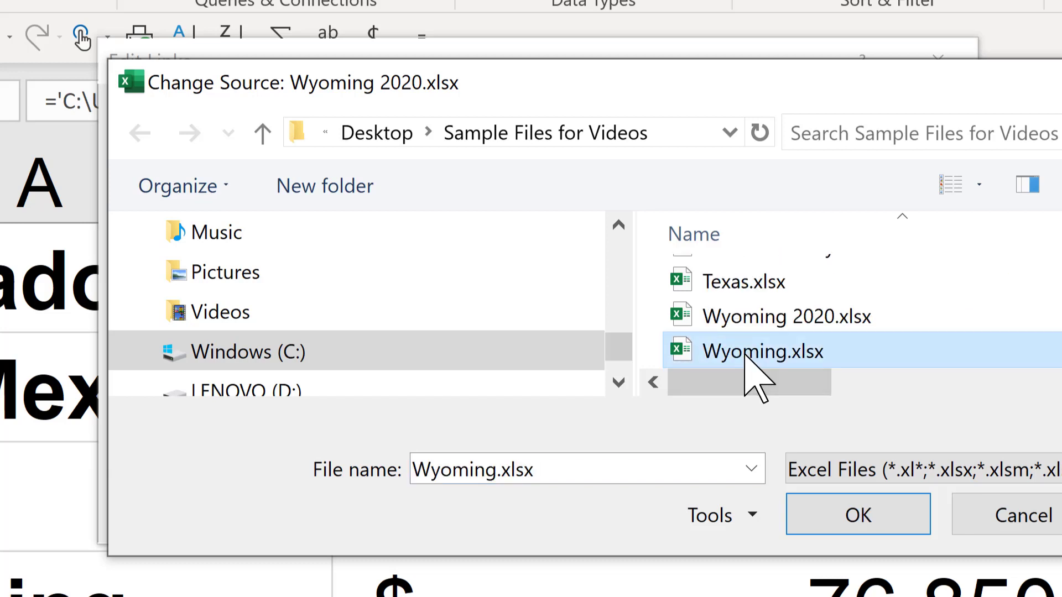
left_click(845, 512)
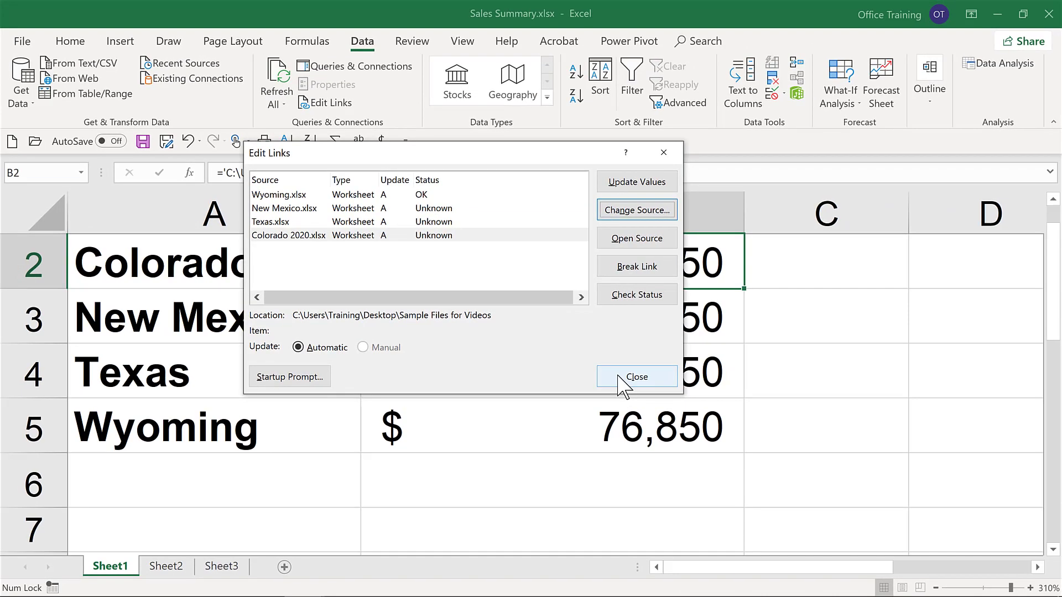
left_click(852, 506)
left_click(552, 303)
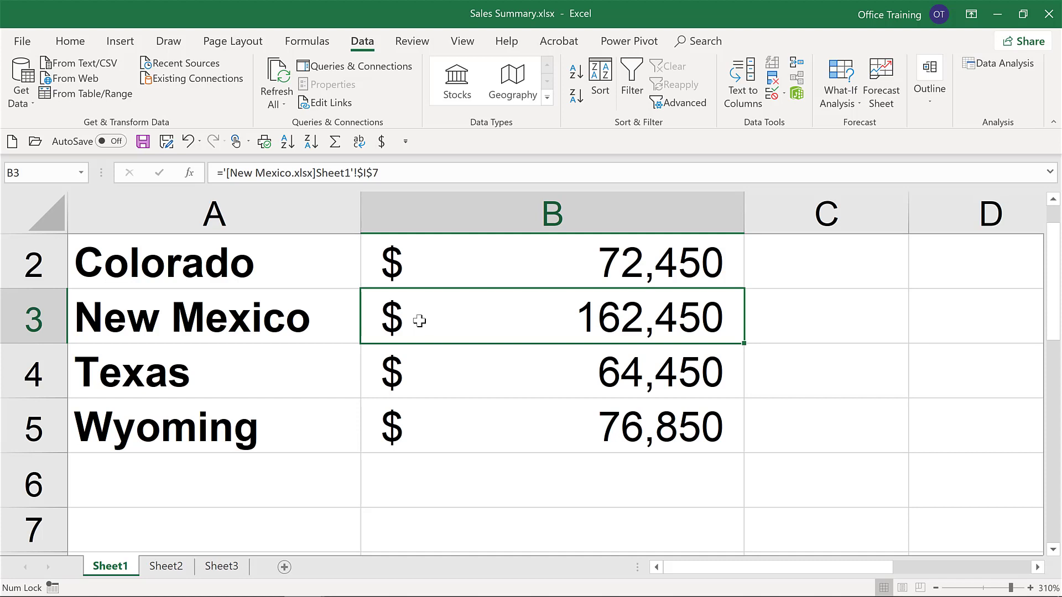
Step: Save a copy of the workbook as Sales Summary-Final.xlsx
key("ctrl+s")
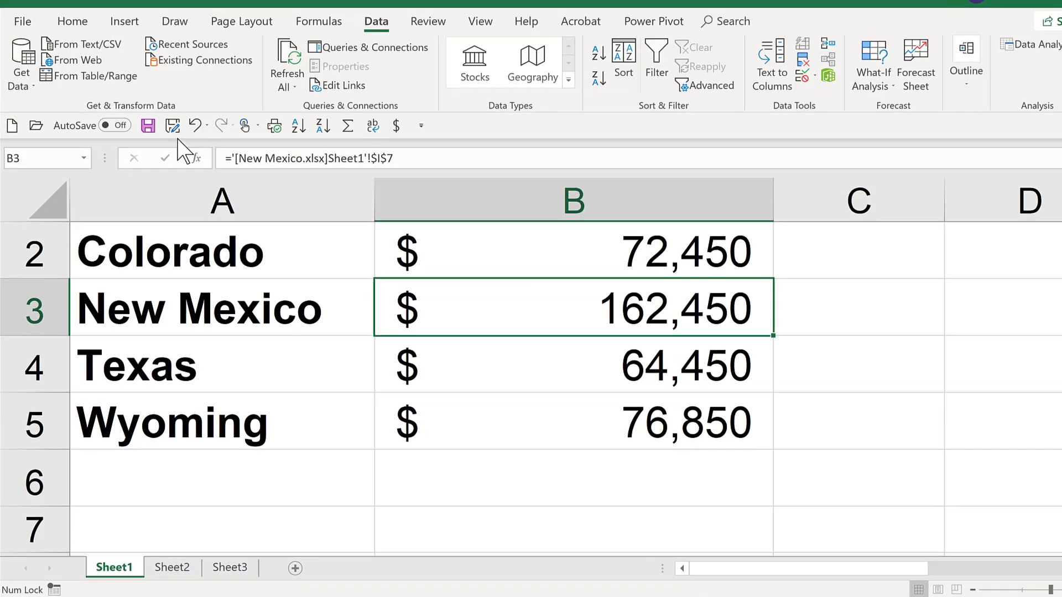
left_click(167, 142)
key("Right")
key("Left")
key("Left")
key("Left")
key("Left")
key("Left")
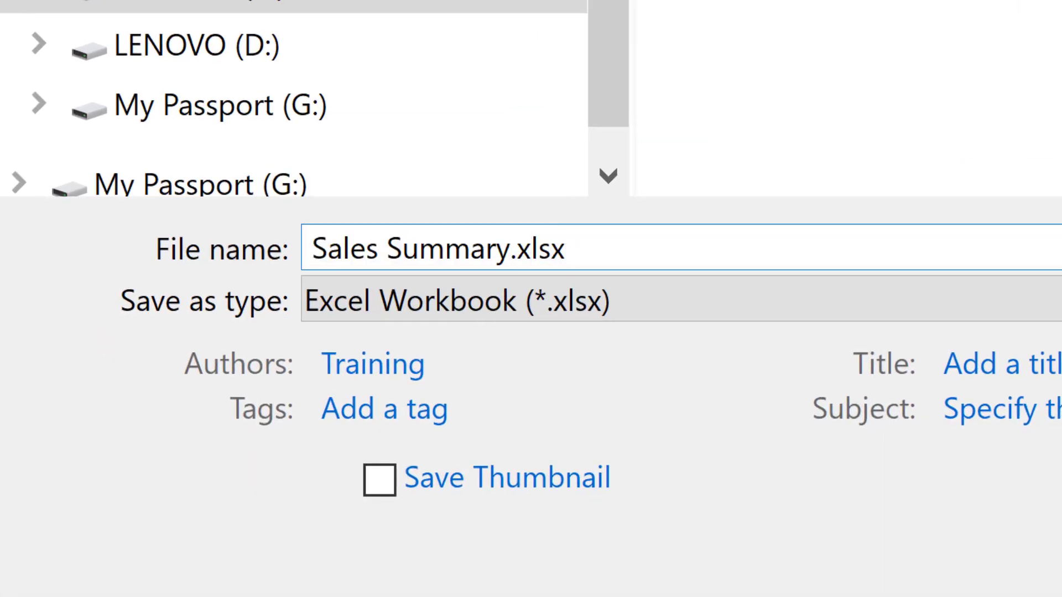
type("-Final")
key("ctrl+a")
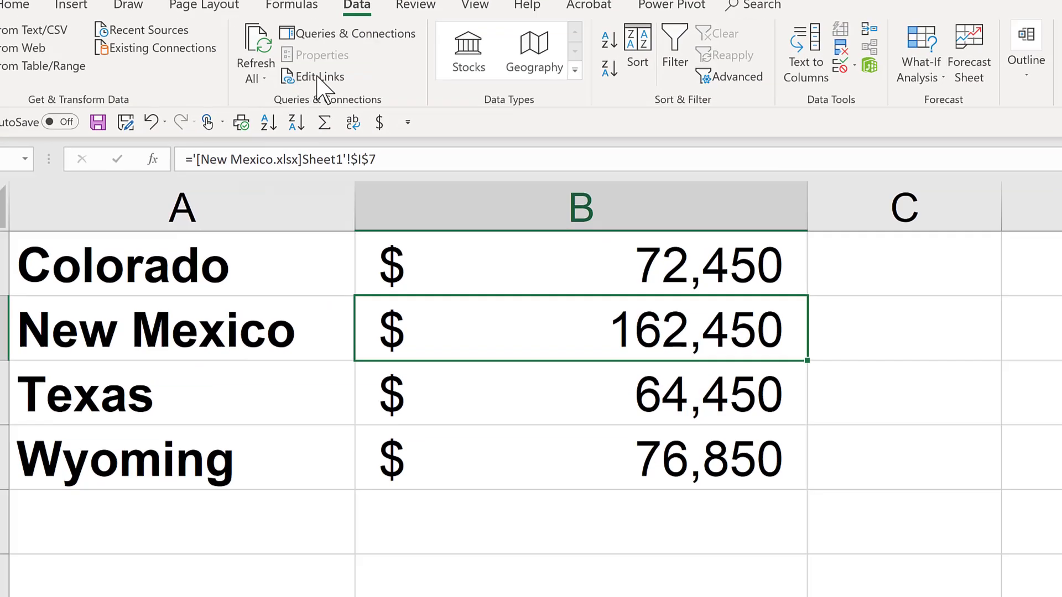
Step: Break all four source-workbook links so column B holds static values
left_click(320, 77)
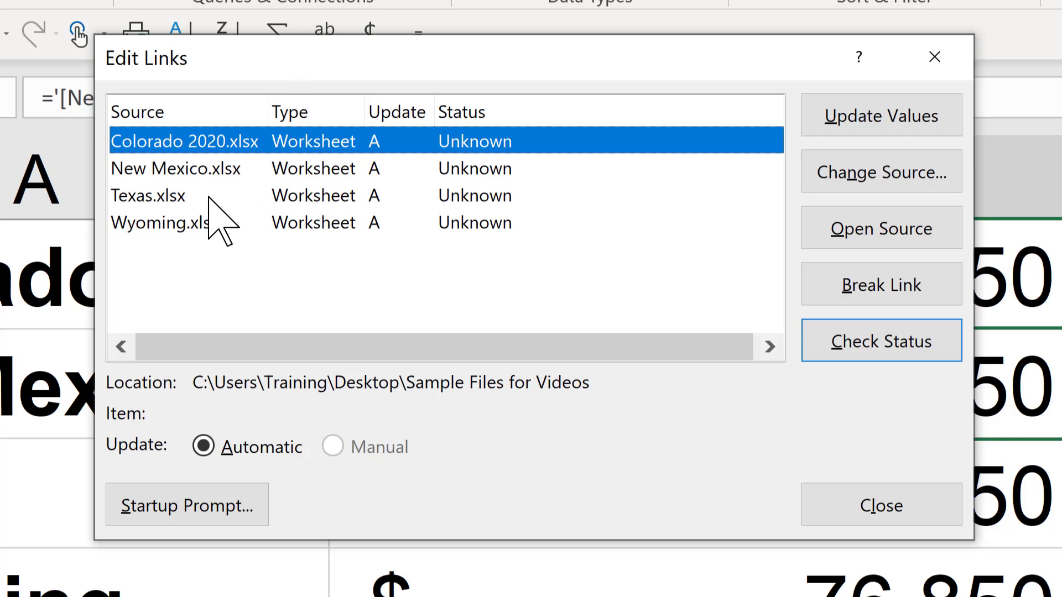
left_click(198, 231, "shift")
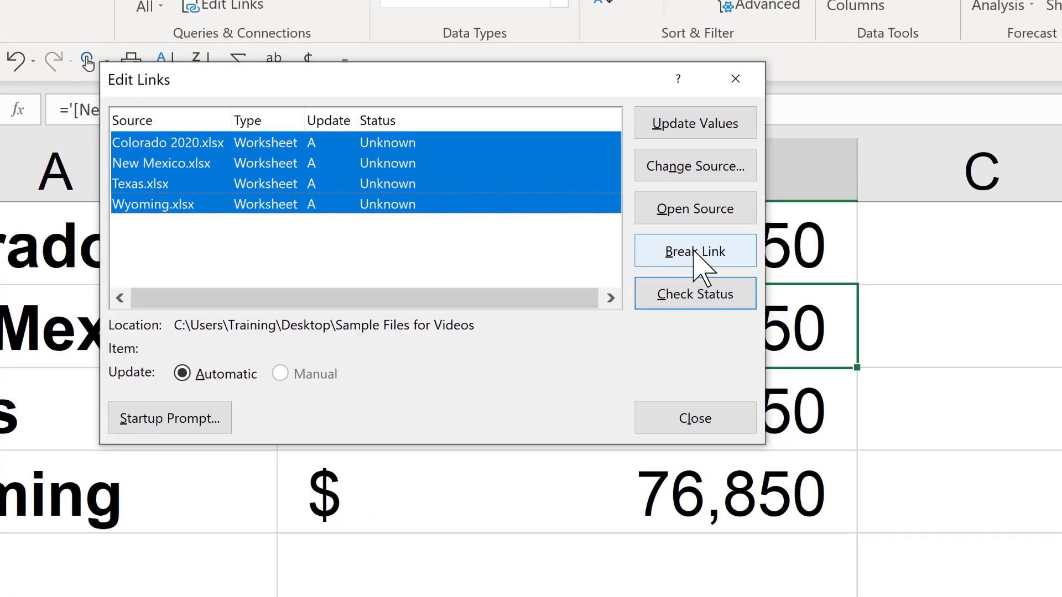
left_click(695, 251)
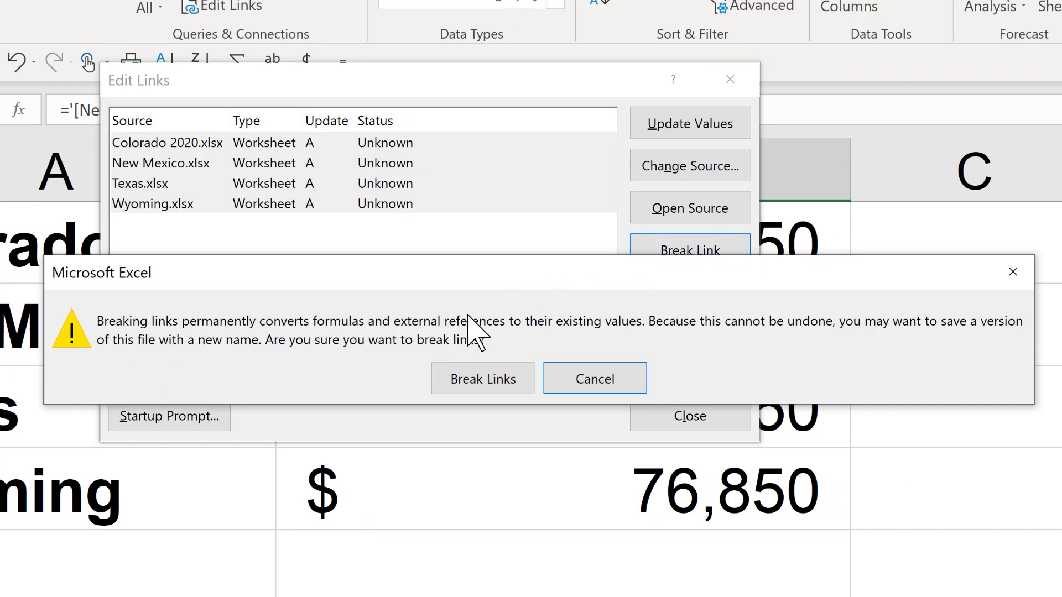
left_click(483, 380)
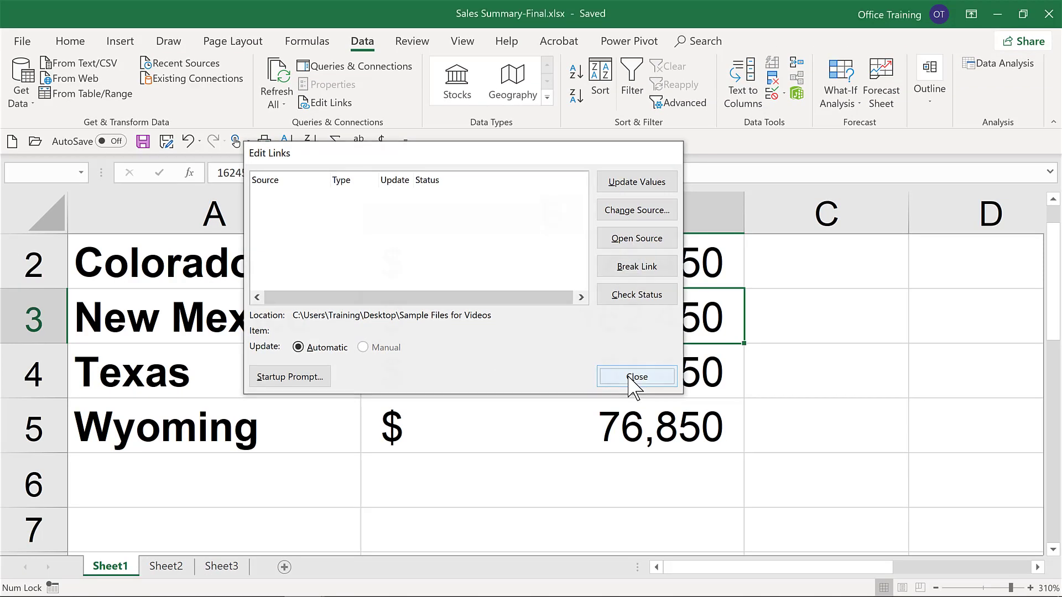
Step: Close Edit Links, verify Colorado's cell B2 holds the plain value 72450, and save
left_click(636, 378)
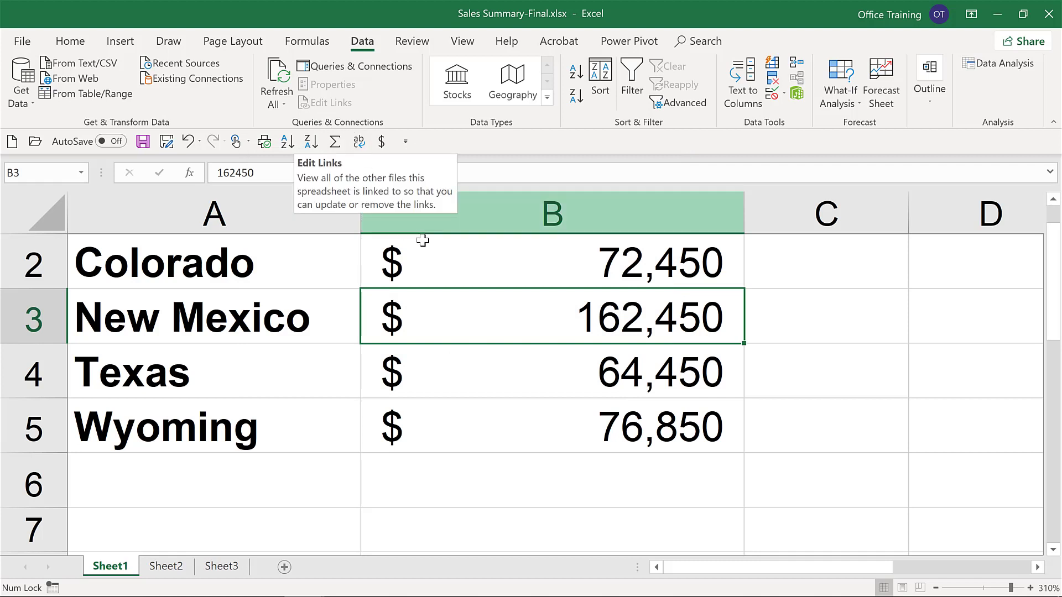
left_click(431, 268)
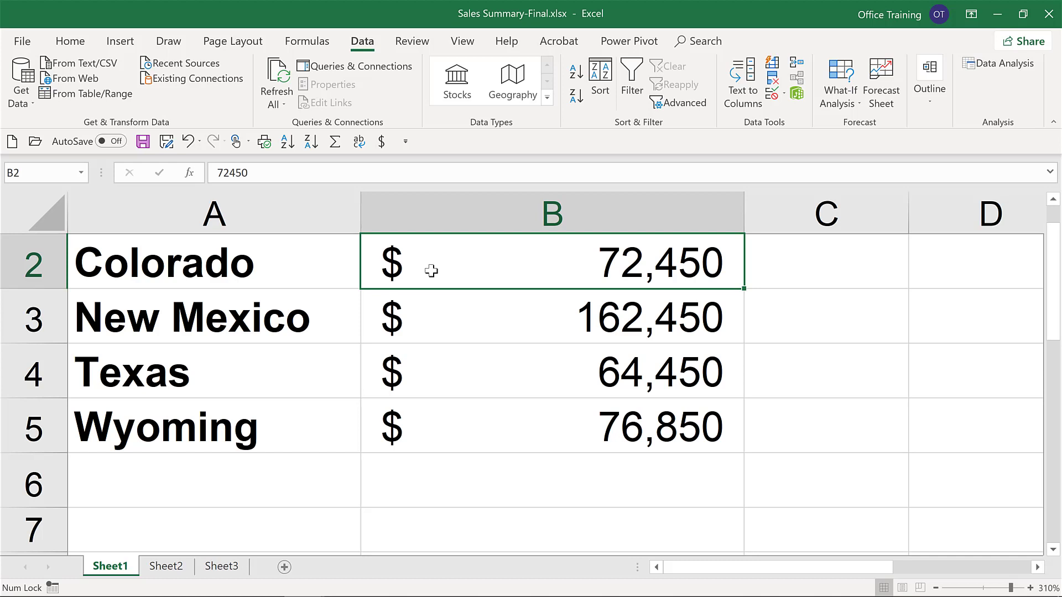
key("ctrl+s")
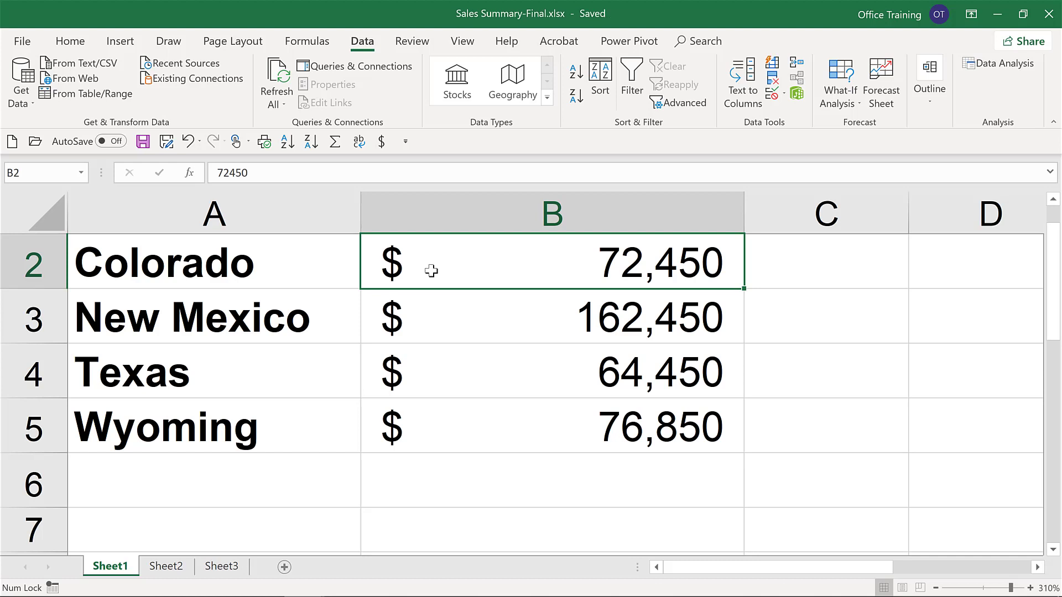